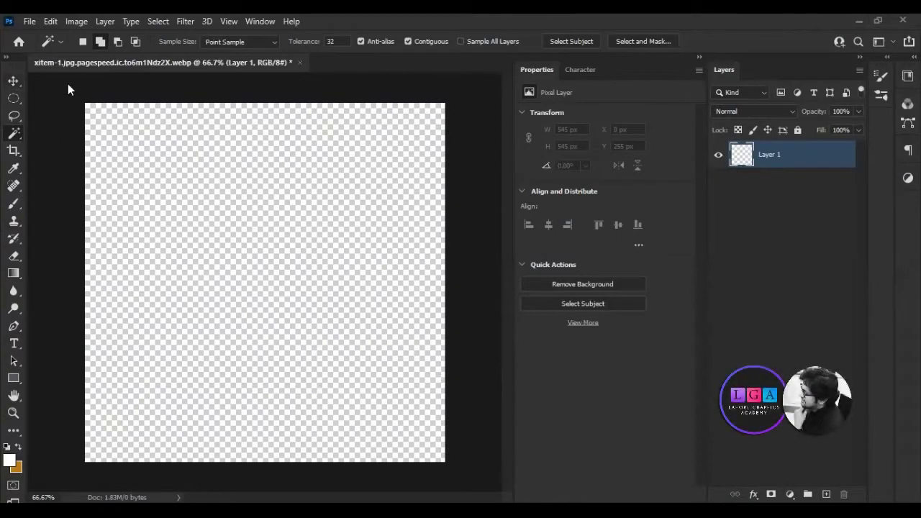
- Change the canvas size to 1920 × 3000 pixels and fit the canvas to the window
click(13, 80)
click(68, 83)
key(ctrl+alt+c)
text(1920)
key(Tab)
text(3000)
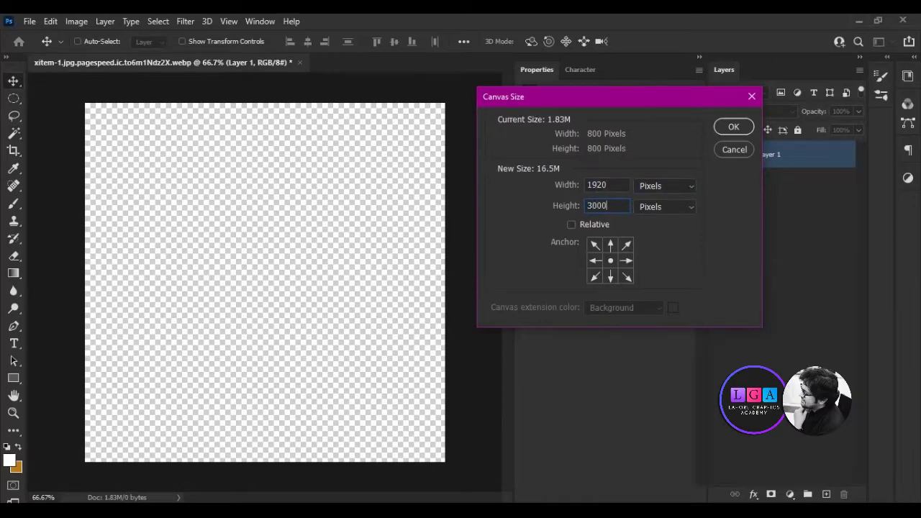
key(Return)
key(ctrl+0)
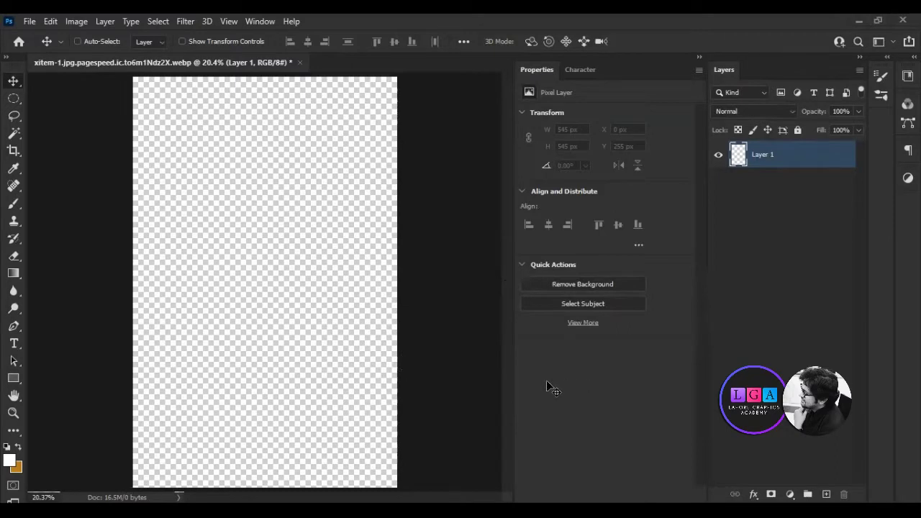
click(790, 495)
- Add a white Solid Color fill layer covering the canvas and name it BG
click(810, 262)
click(674, 137)
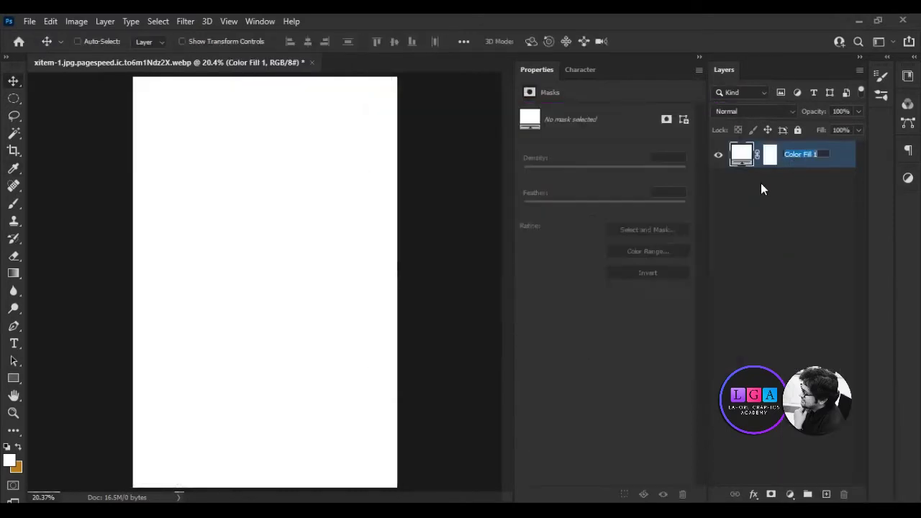
text(BG)
key(Return)
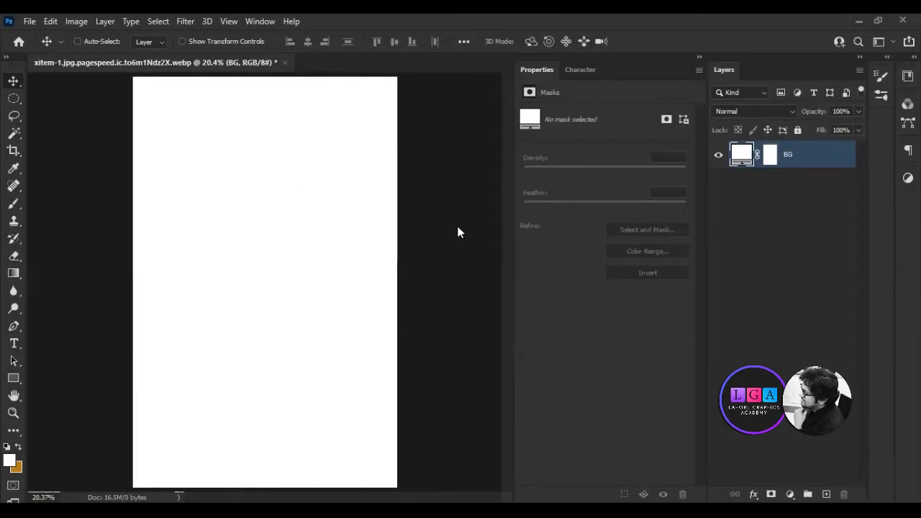
- Start a text layer at the top-left and type the SHOESWEAR title
key(t)
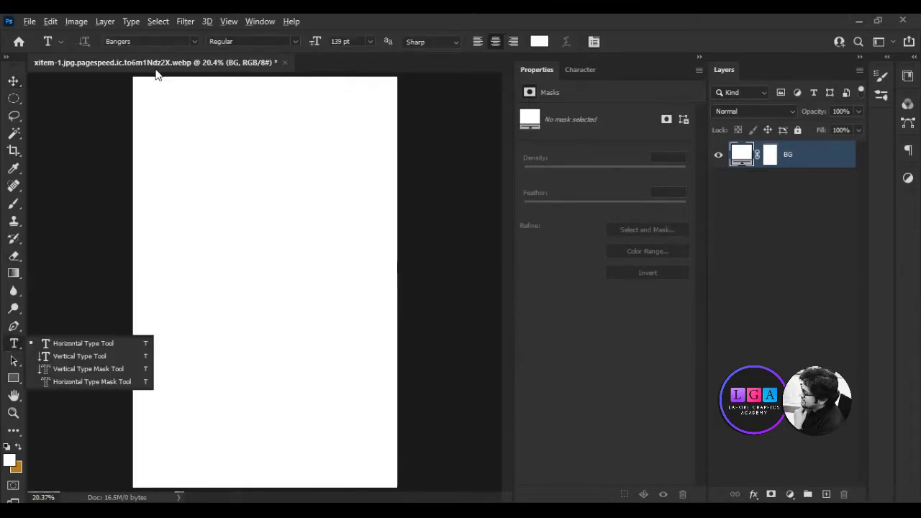
scroll(356, 142, up, 3)
click(699, 57)
click(137, 142)
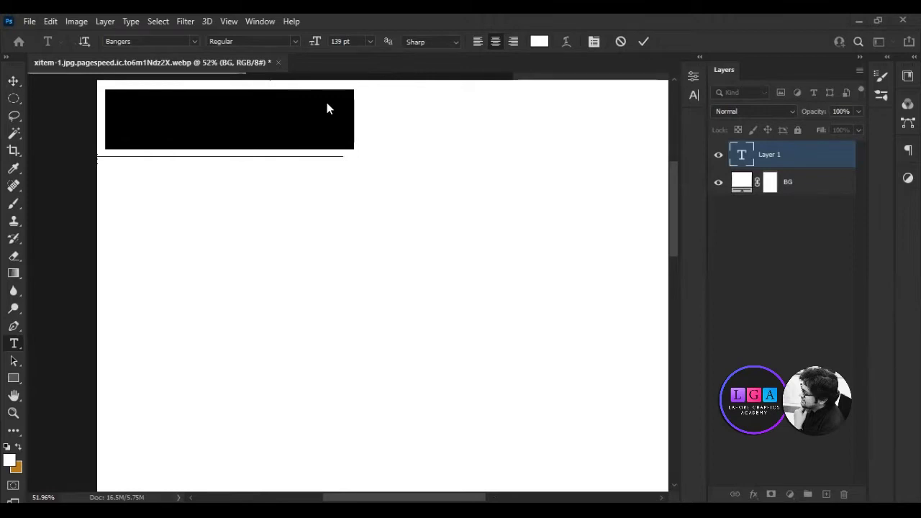
text(HELLO)
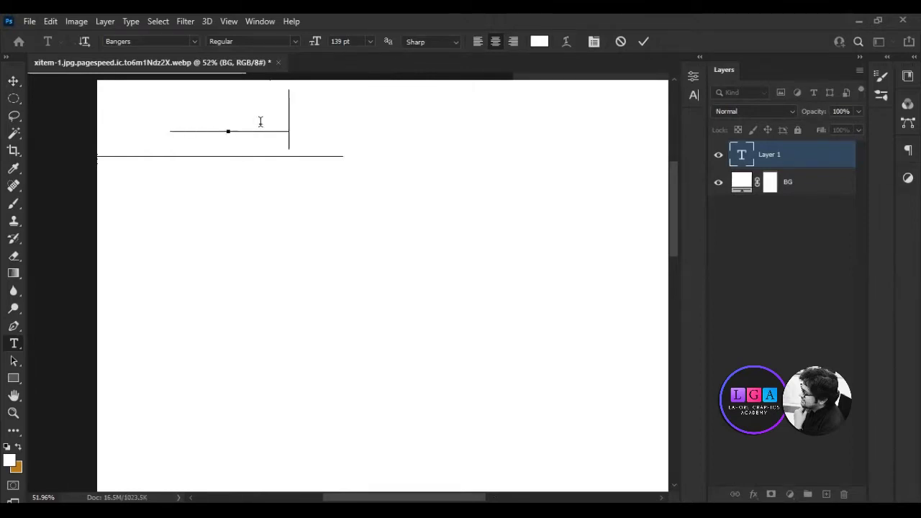
text(EAR)
- Make the title text black and set its font to Bebas
key(ctrl+a)
click(539, 41)
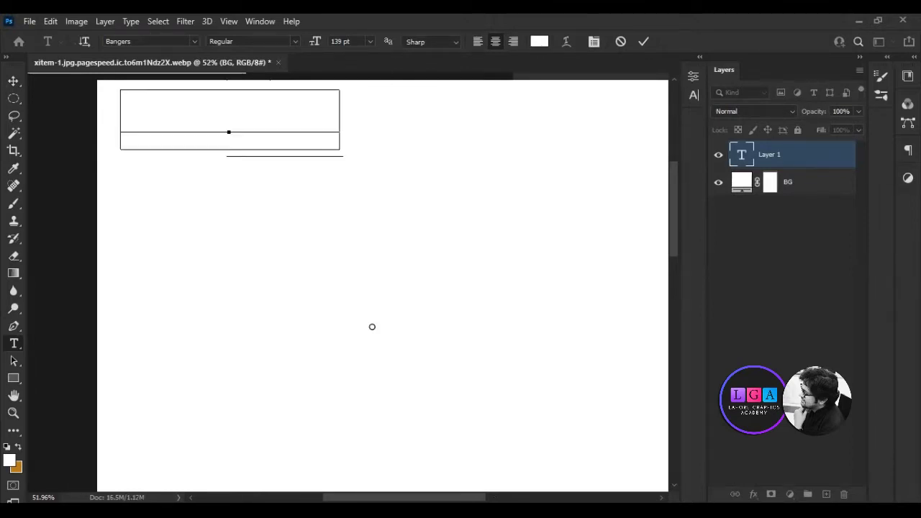
click(689, 138)
click(194, 41)
click(166, 81)
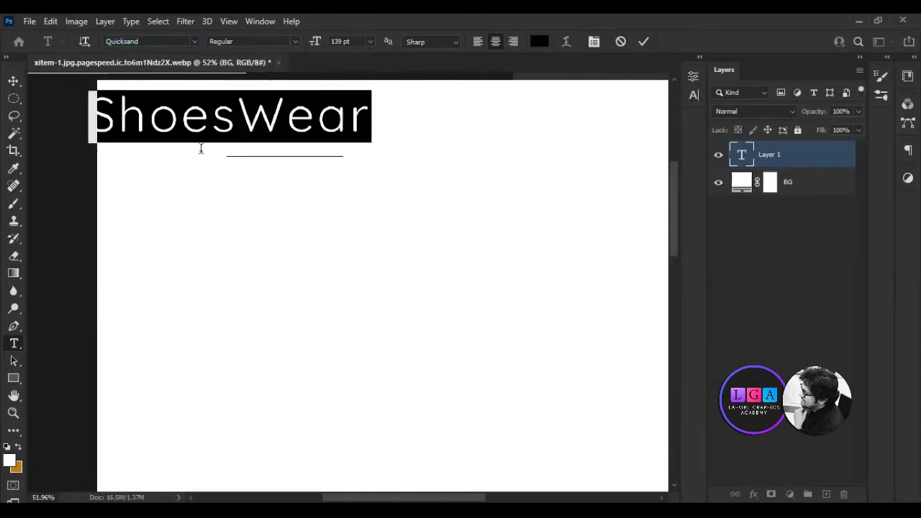
click(195, 41)
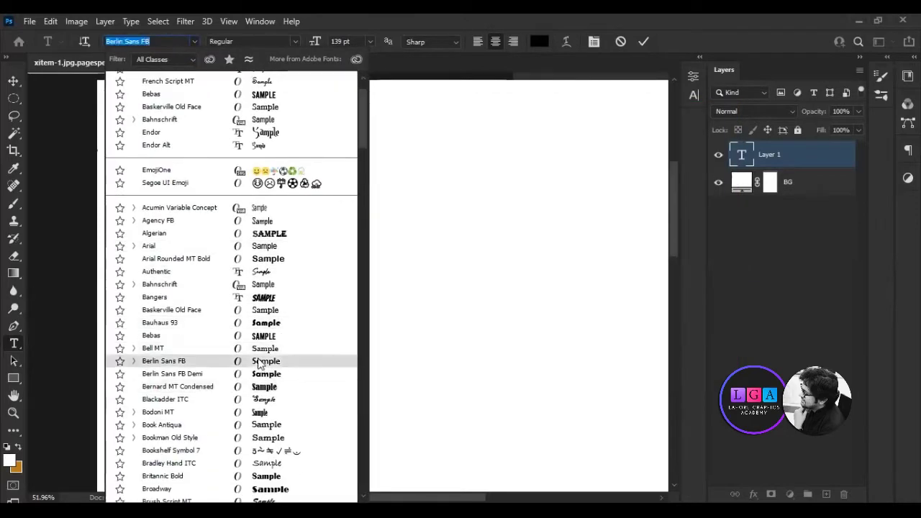
scroll(216, 346, down, 2)
click(201, 265)
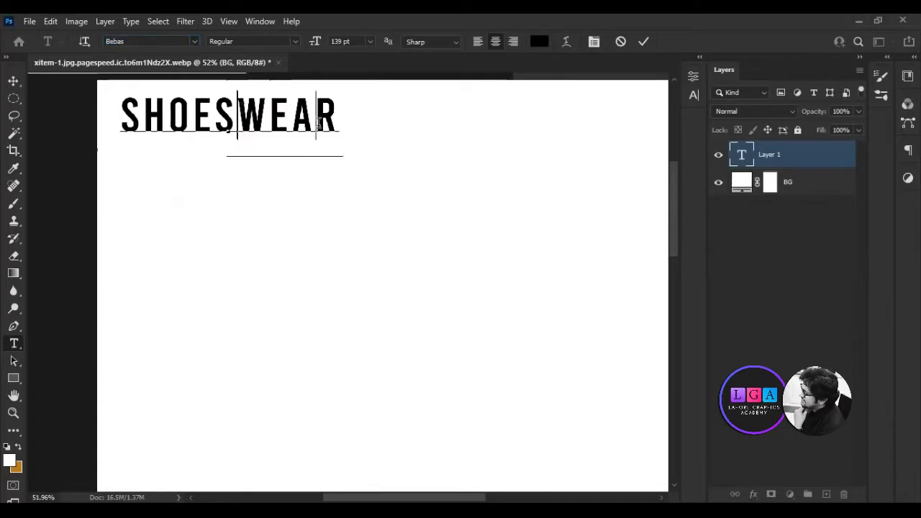
click(626, 296)
- Reduce the SHOESWEAR title to 120 pt
scroll(485, 274, down, 3)
scroll(267, 146, up, 3)
scroll(319, 76, down, 1)
scroll(401, 109, up, 1)
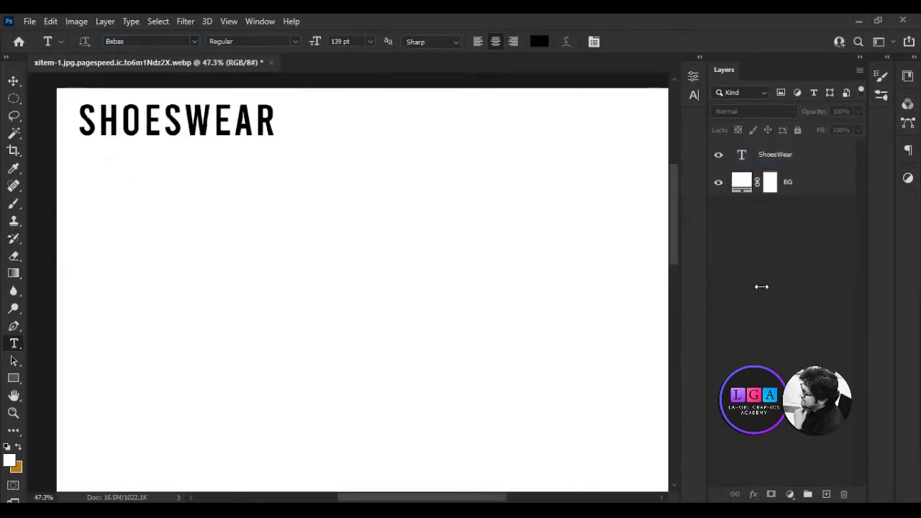
drag(268, 212, 253, 216)
double_click(741, 154)
drag(315, 41, 280, 94)
drag(220, 176, 202, 176)
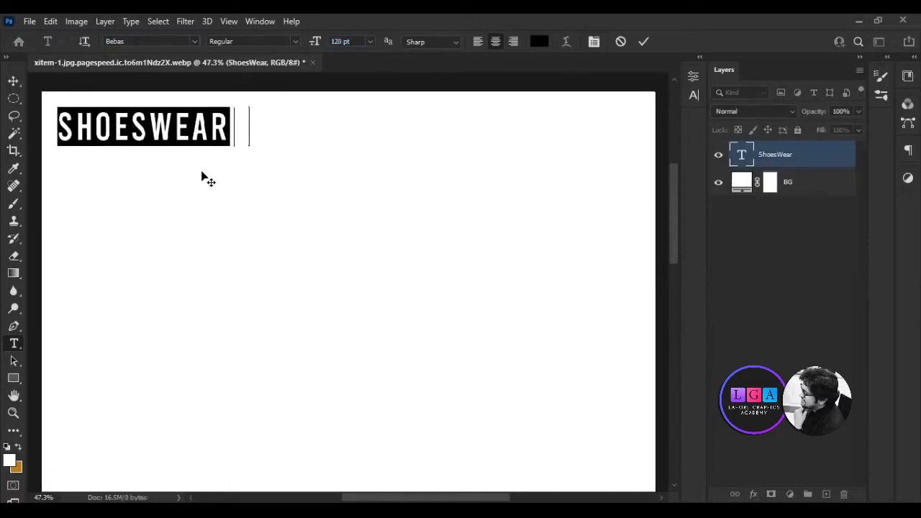
click(640, 44)
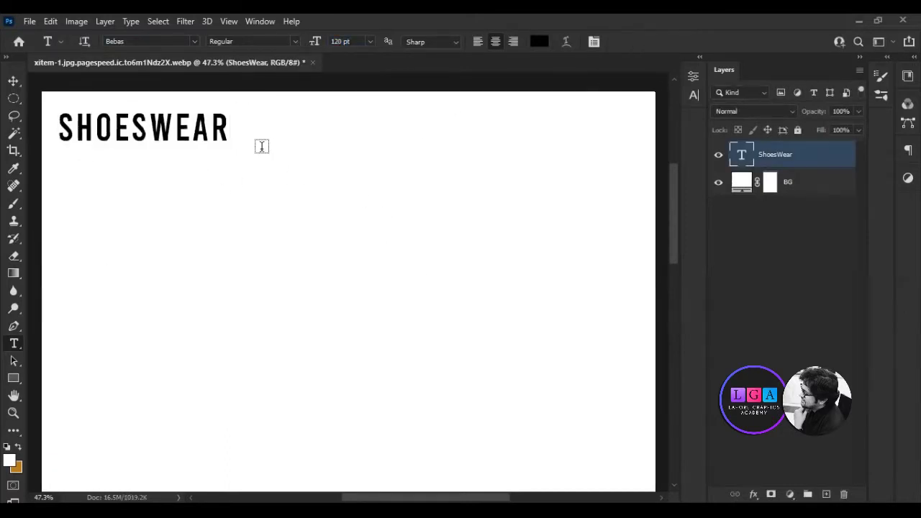
click(100, 173)
- Type the menu line HOME CONTACT ABOUT, removing the extra word US
drag(187, 243, 231, 235)
text(HOME   CONTACT US   ABOUT)
key(Left)
key(Left)
key(Left)
key(shift+Left)
key(shift+Left)
key(BackSpace)
drag(204, 229, 278, 243)
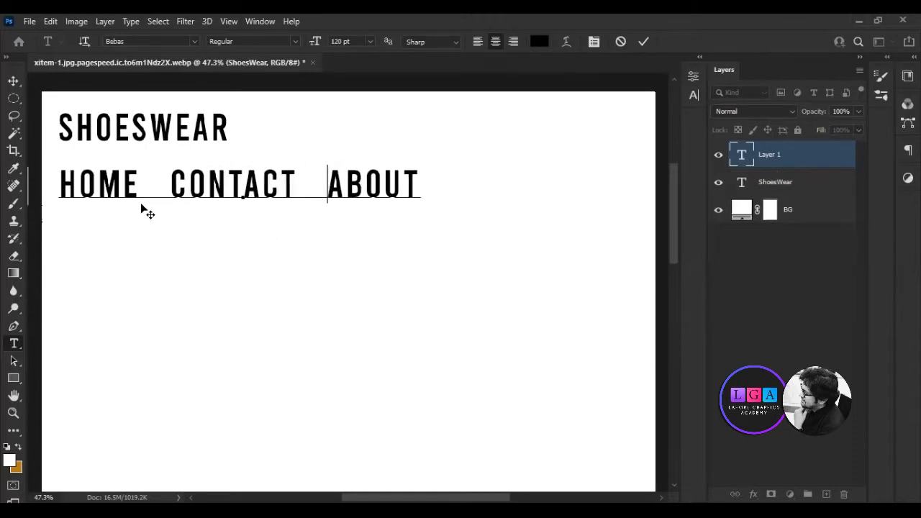
- Left-align the menu and insert MEN WOMEN DEALS after HOME
drag(141, 209, 347, 180)
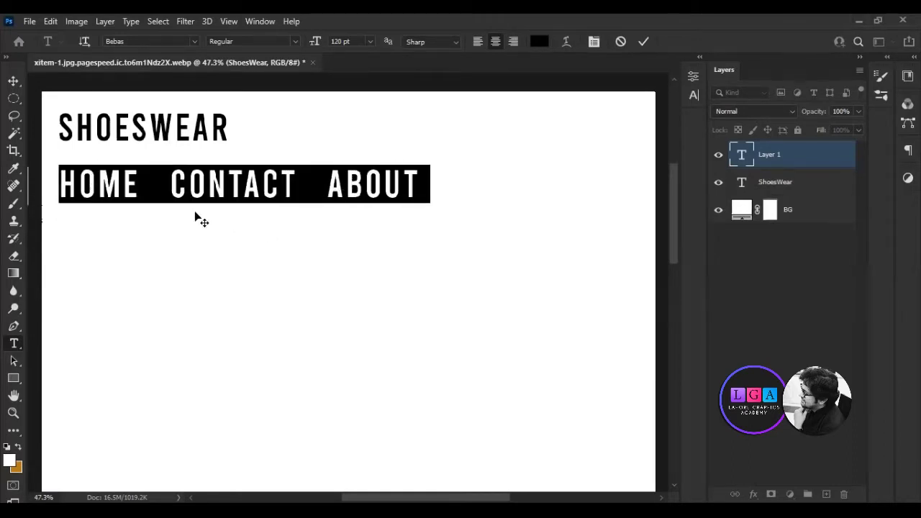
double_click(98, 189)
double_click(232, 188)
double_click(376, 195)
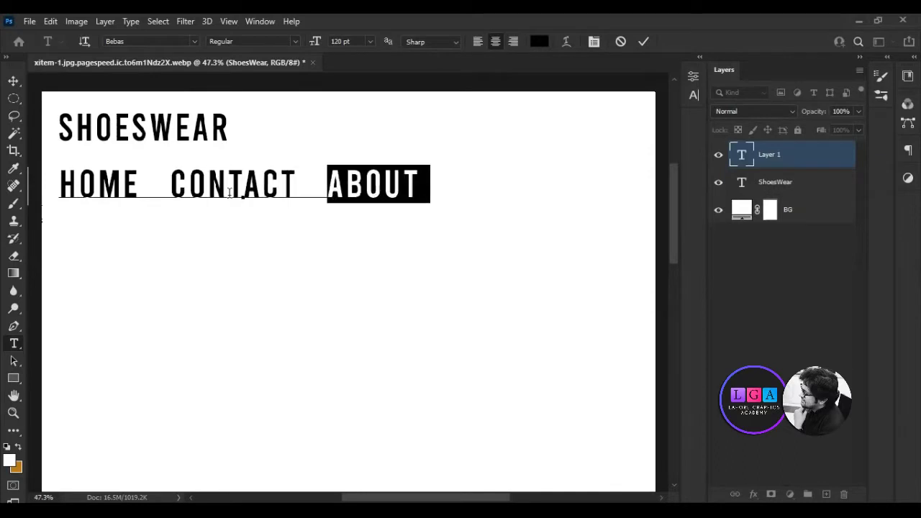
click(419, 179)
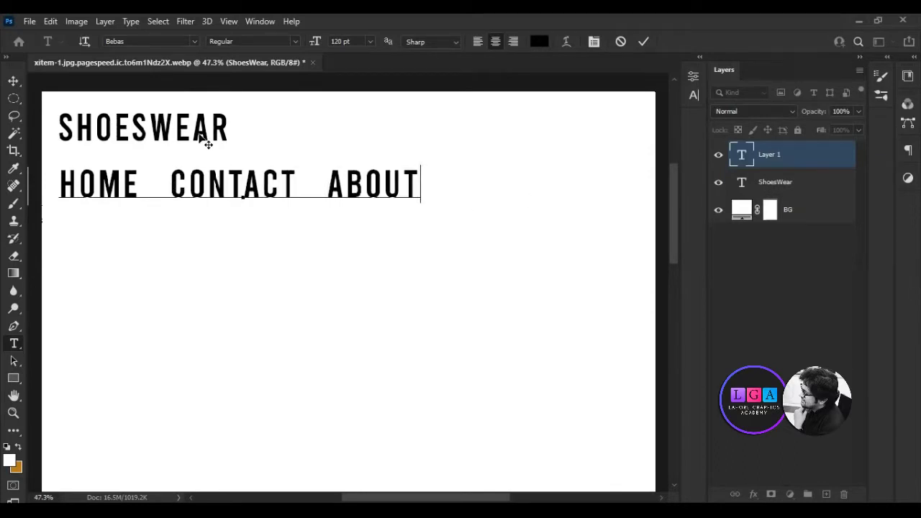
key(ctrl+shift+r)
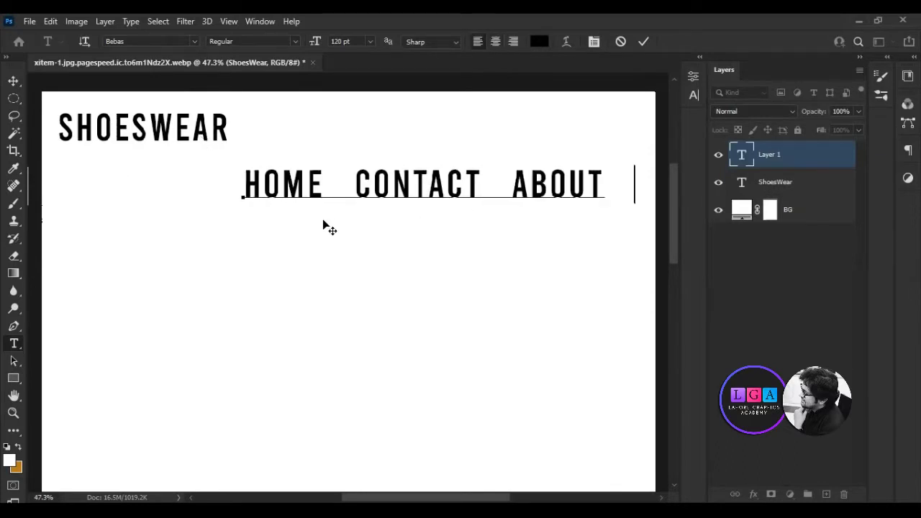
key(ctrl+shift+l)
click(161, 185)
text(MEN WOMEN)
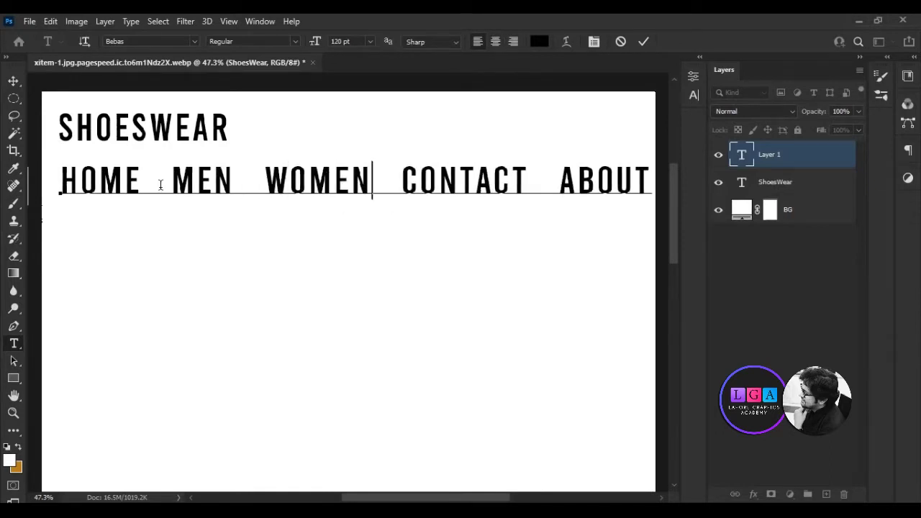
text( deals)
- Set the menu text to Quicksand 70 pt in All Caps
key(ctrl+a)
click(194, 42)
click(213, 131)
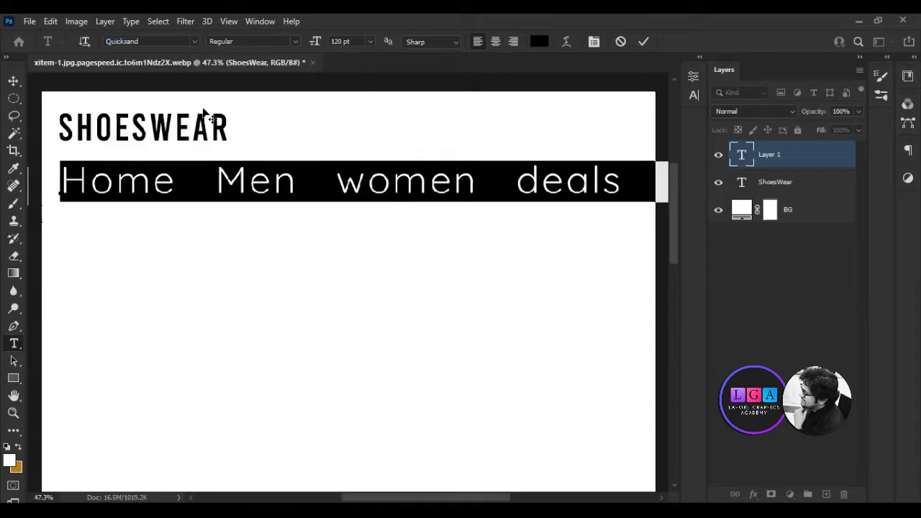
drag(316, 41, 284, 45)
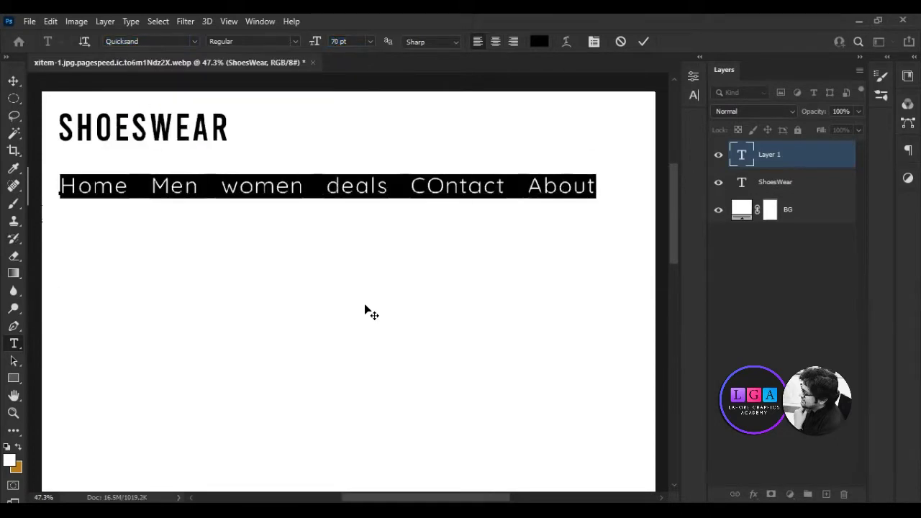
click(693, 94)
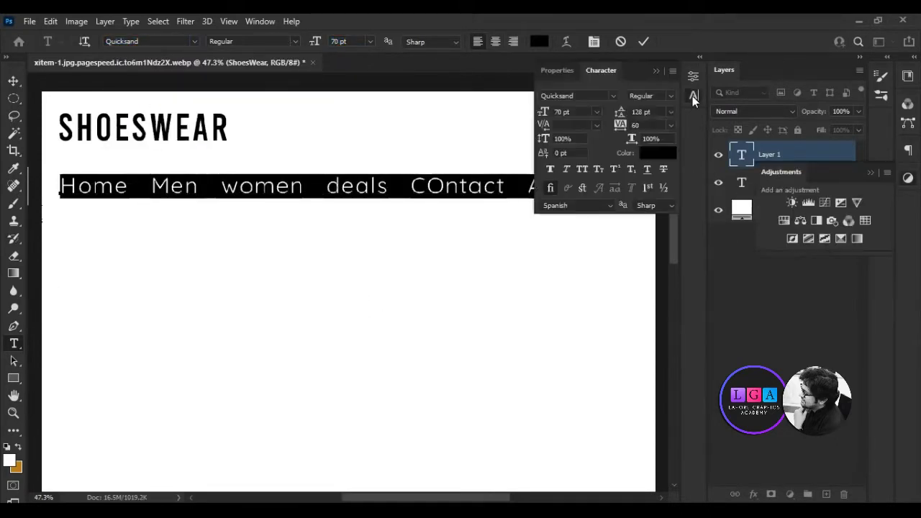
click(583, 170)
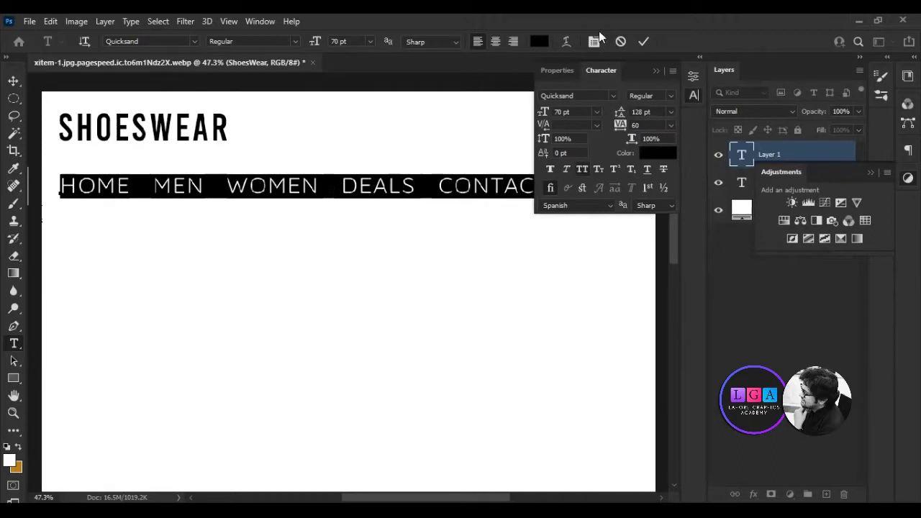
click(644, 41)
click(654, 70)
- Scale the menu line to about 71% and move it up under the title
scroll(336, 206, down, 1)
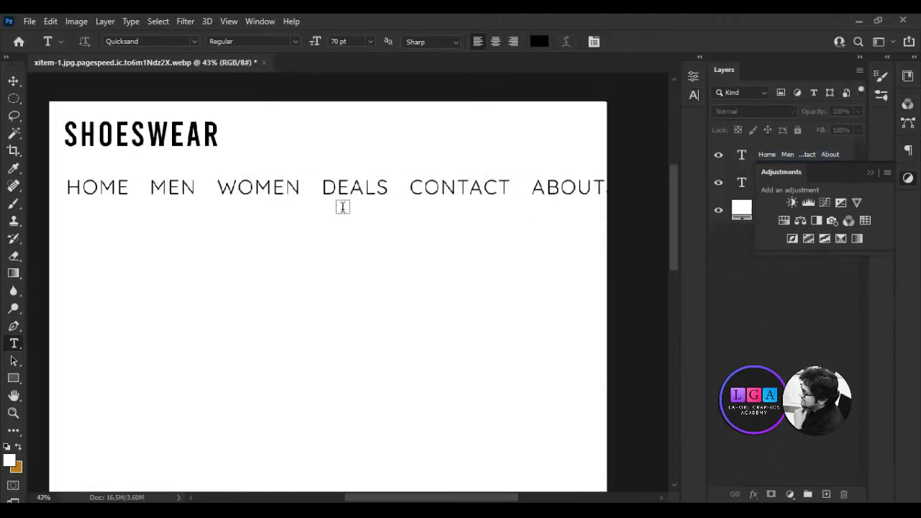
click(787, 165)
key(ctrl+t)
drag(615, 190, 452, 190)
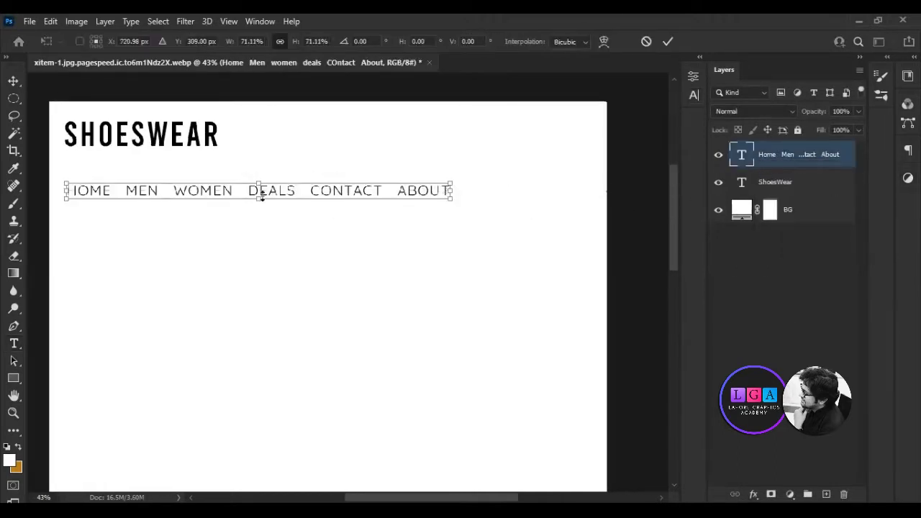
drag(279, 191, 279, 175)
click(668, 41)
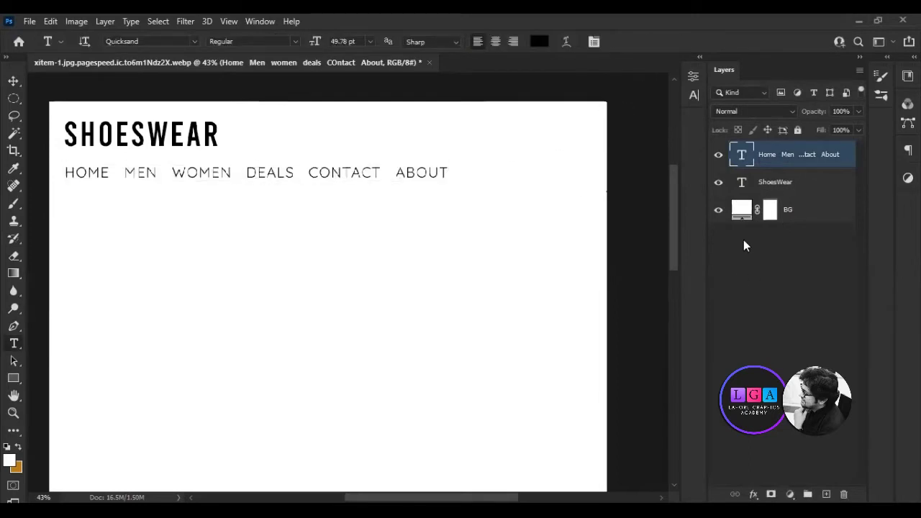
- Preview the page in full-screen mode and scroll to review the layout
key(f)
key(f)
scroll(744, 239, up, 3)
scroll(773, 336, down, 2)
scroll(471, 245, down, 1)
scroll(552, 253, down, 1)
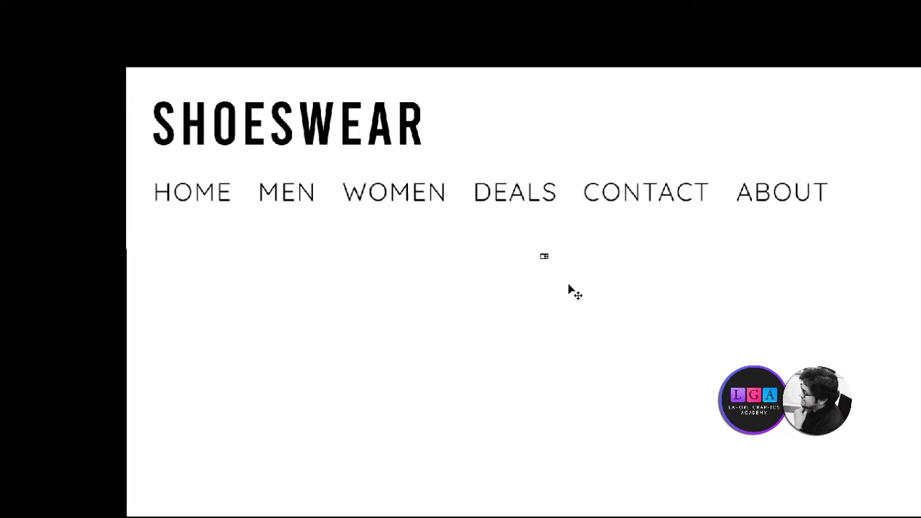
key(f)
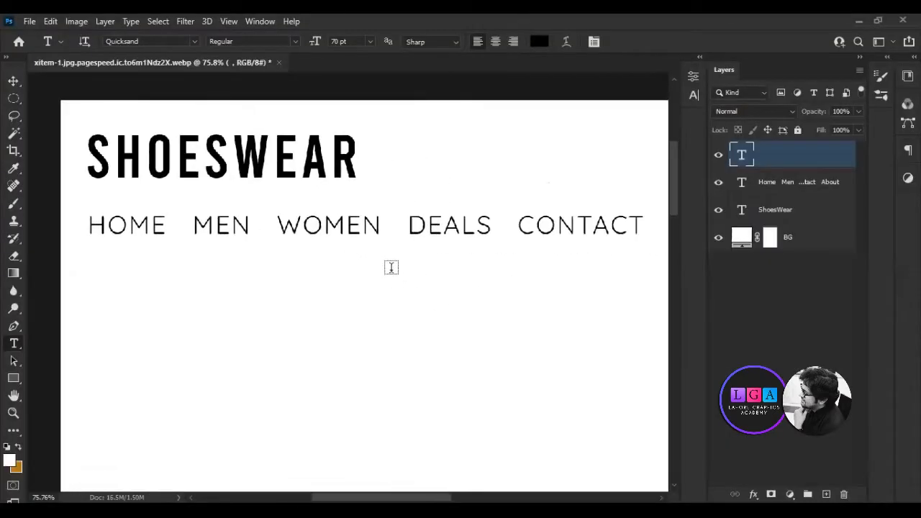
scroll(391, 268, down, 1)
scroll(391, 253, down, 1)
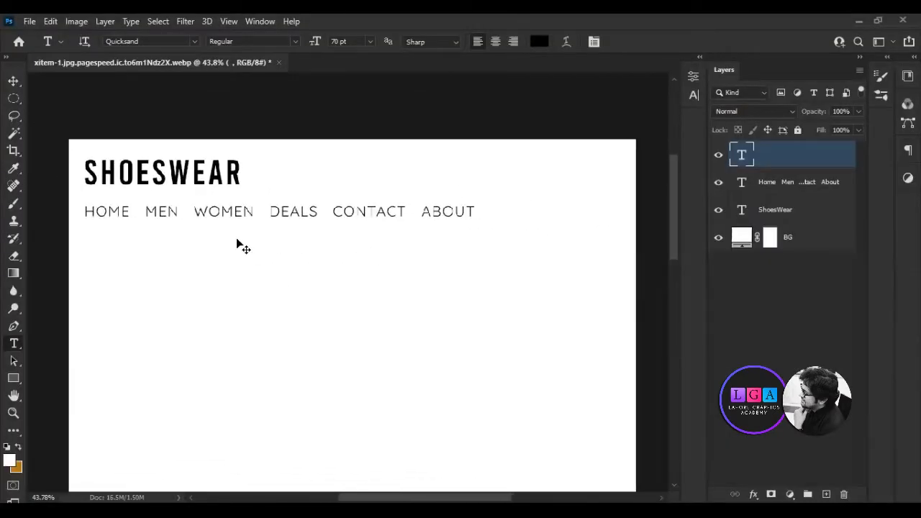
scroll(345, 234, up, 1)
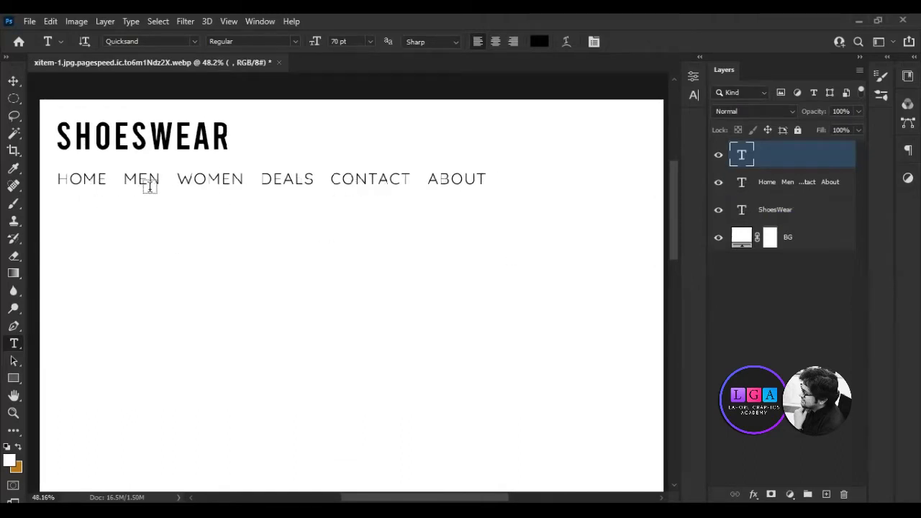
click(115, 177)
- Widen the spacing between the menu words and commit the text edit
key(Right)
key(Right)
key(Right)
key(Right)
key(Right)
key(Right)
key(ctrl+Return)
right_click(14, 378)
click(72, 404)
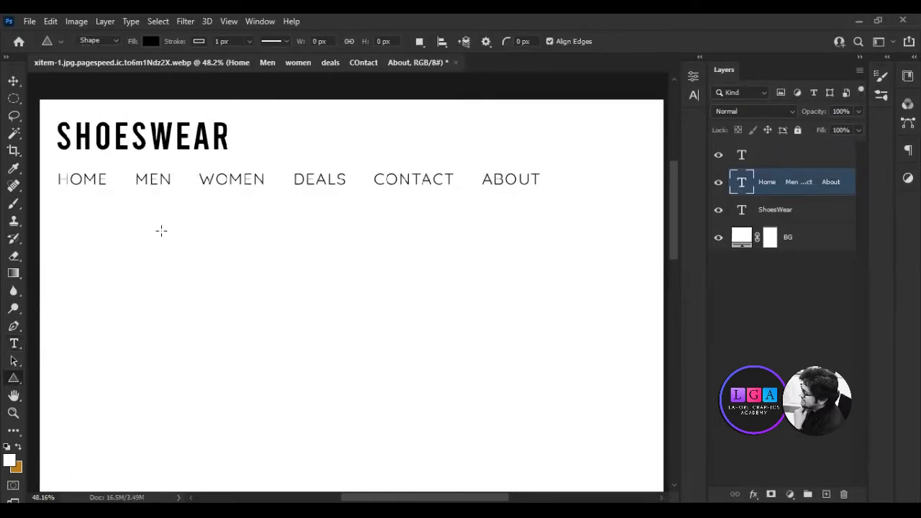
- Draw a small triangle below the menu and rotate it to point downward
drag(170, 236, 160, 225)
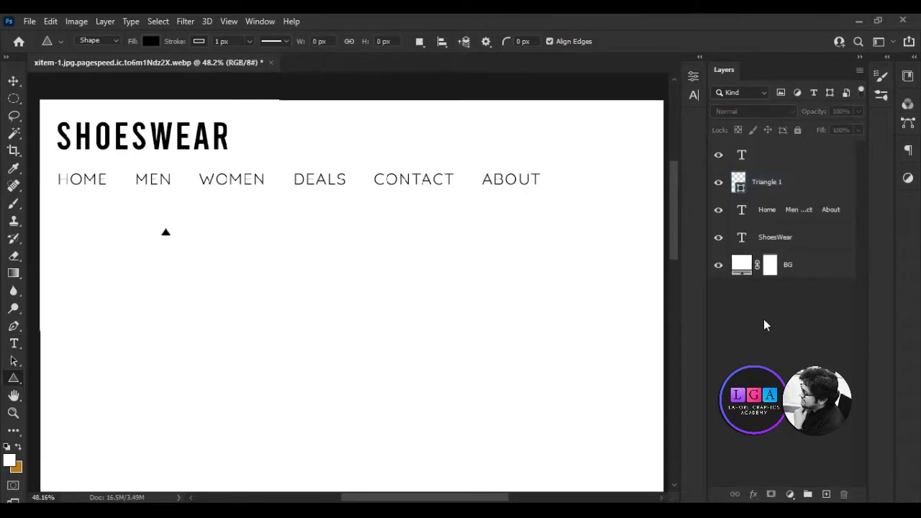
key(ctrl+t)
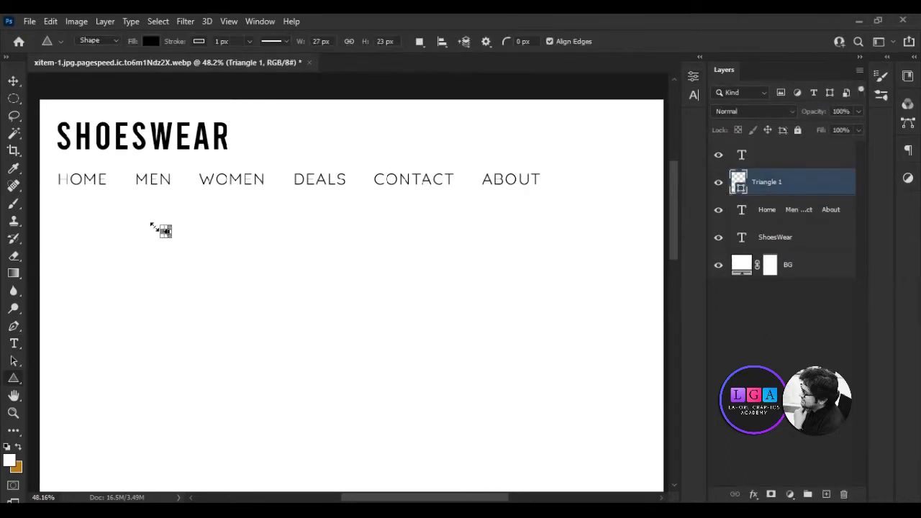
scroll(193, 234, up, 3)
scroll(192, 240, up, 2)
scroll(234, 244, up, 1)
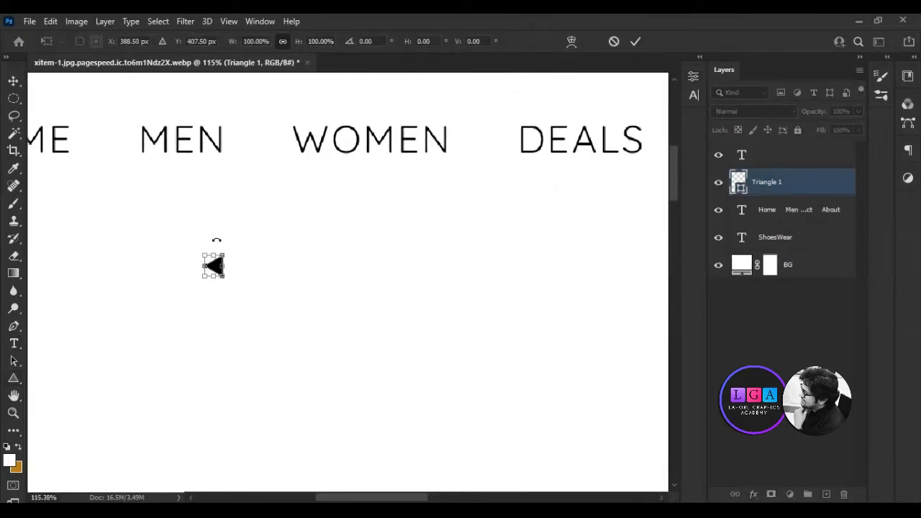
drag(189, 240, 186, 290)
click(635, 41)
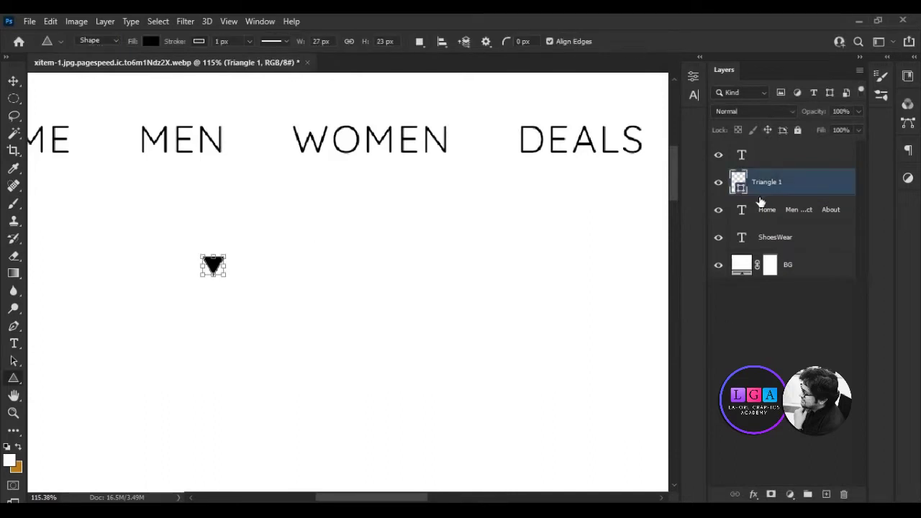
key(v)
- Duplicate the triangle and shrink both copies to 83%
key(ctrl+j)
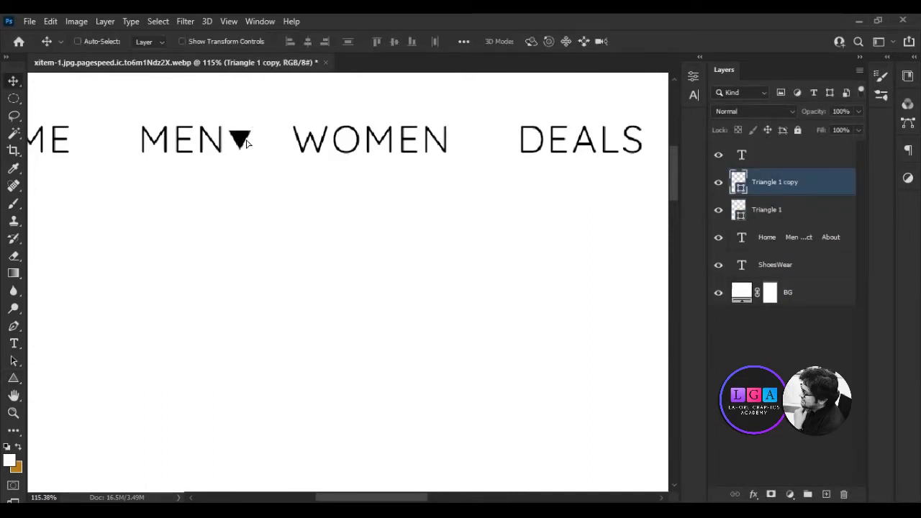
scroll(502, 164, down, 5)
scroll(248, 142, up, 2)
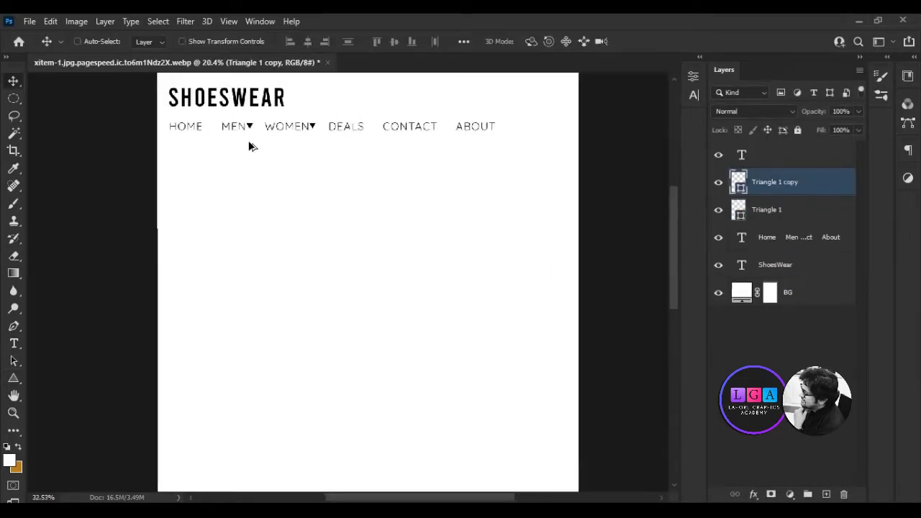
scroll(248, 144, up, 1)
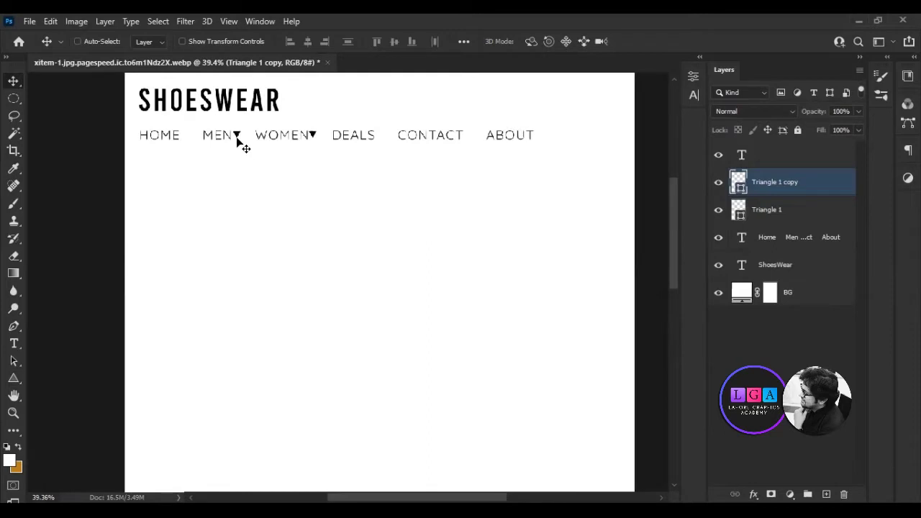
click(814, 212)
scroll(563, 209, up, 2)
shift+click(774, 183)
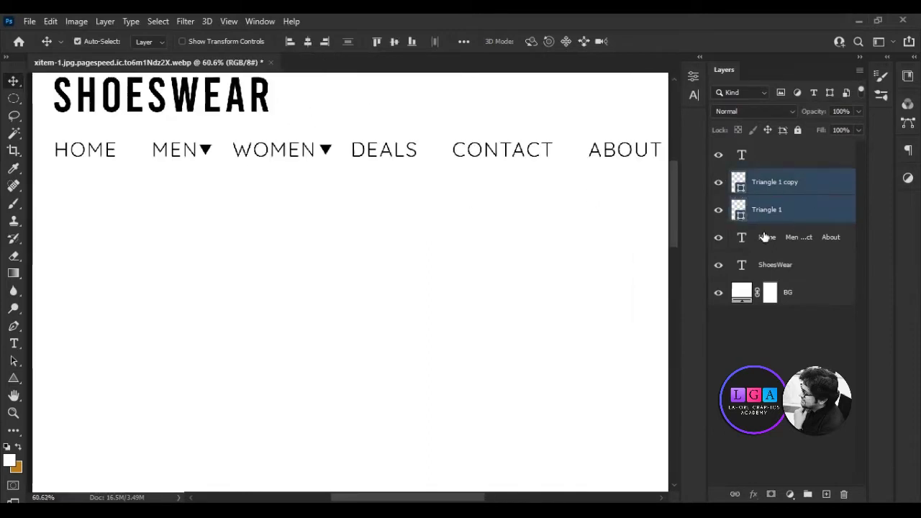
key(ctrl+t)
drag(229, 42, 214, 46)
key(Return)
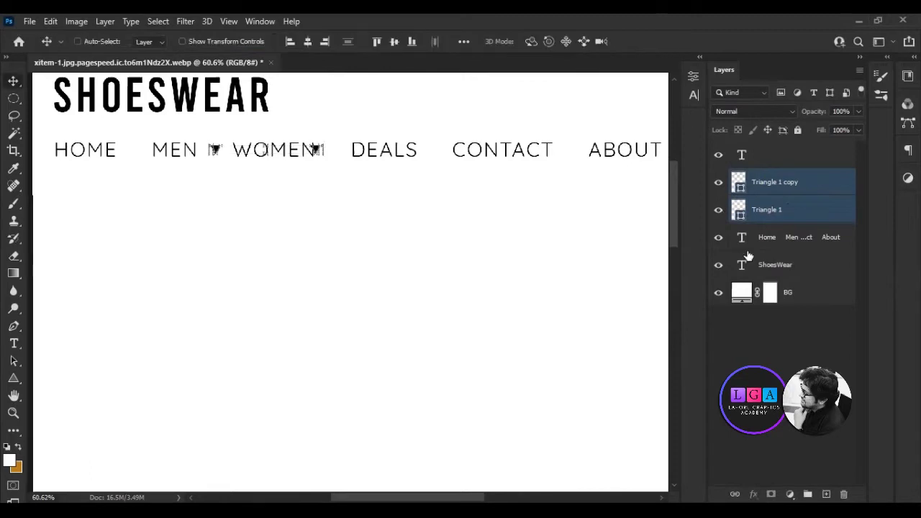
- Position the two triangles right beside MEN and WOMEN
drag(208, 152, 215, 154)
ctrl+click(215, 150)
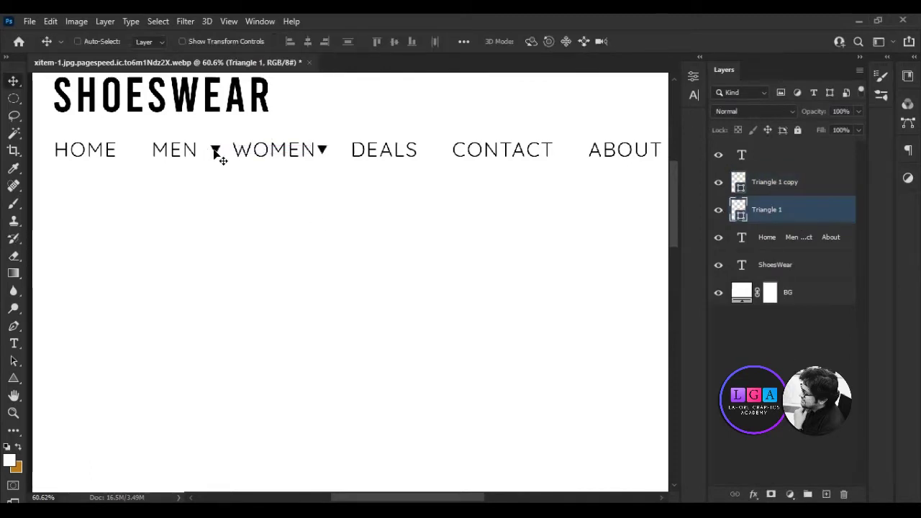
key(shift+Left)
key(shift+Left)
key(shift+Left)
alt+scroll(432, 188, down, 2)
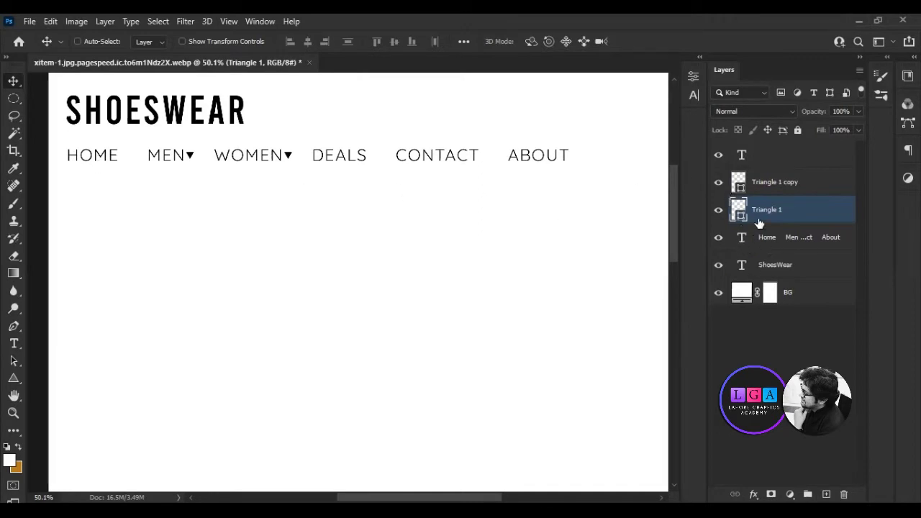
double_click(113, 154)
click(539, 41)
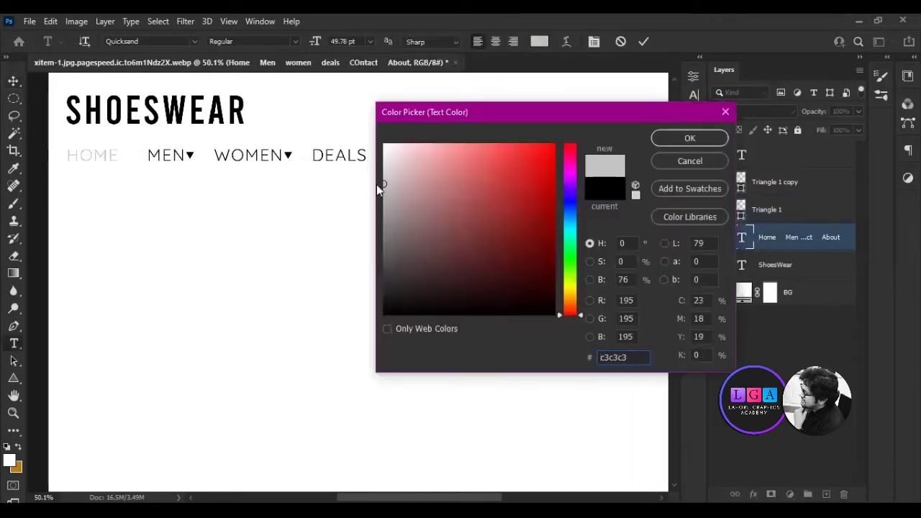
click(690, 161)
drag(121, 155, 573, 155)
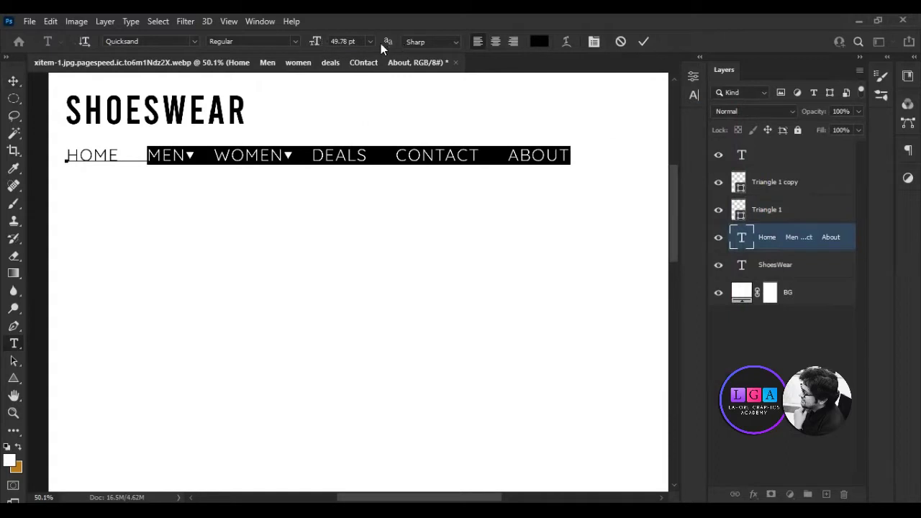
click(539, 41)
click(690, 138)
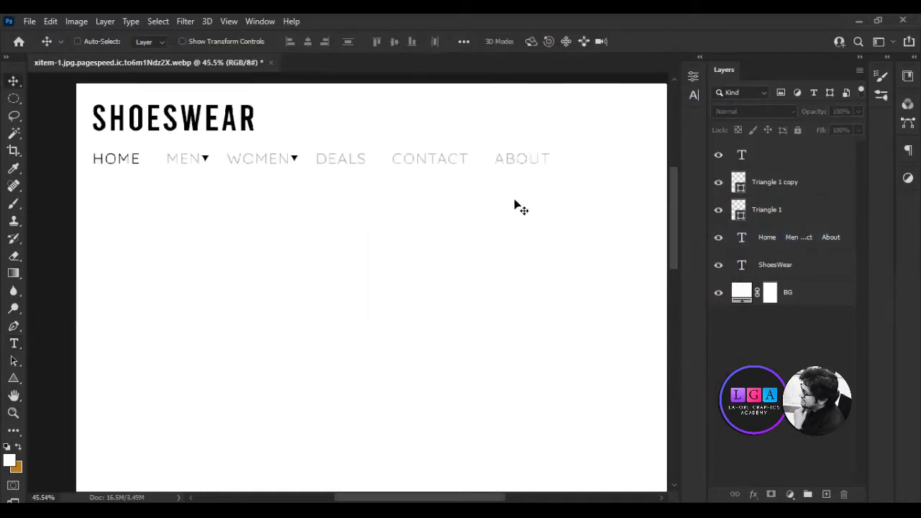
key(ctrl+z)
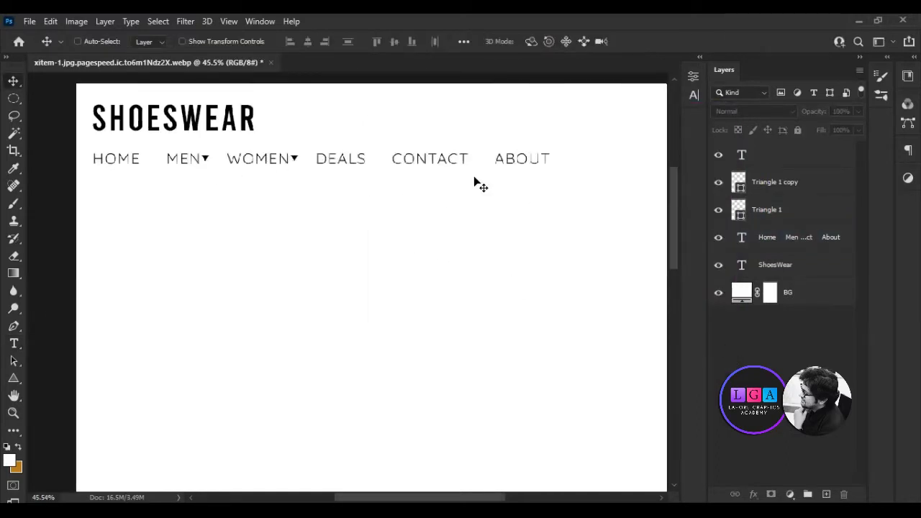
scroll(252, 128, up, 1)
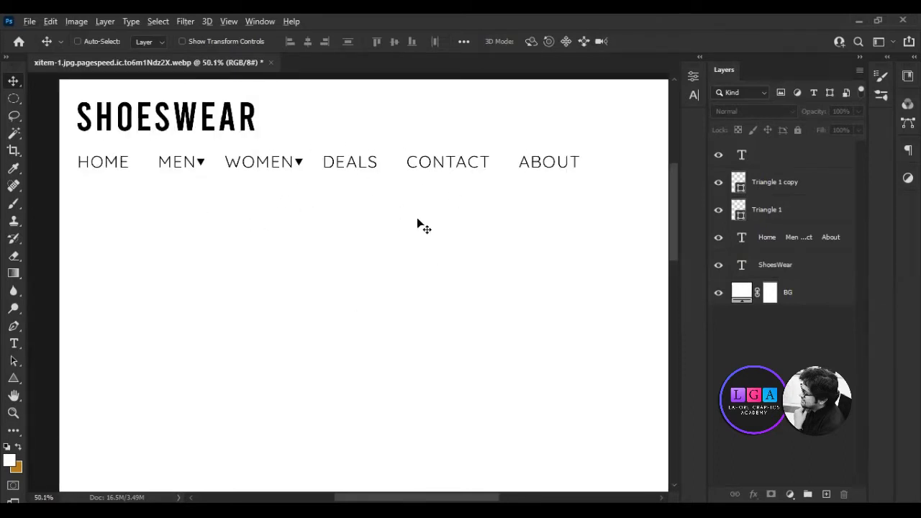
scroll(476, 217, down, 1)
- Rename both triangle layers to 'drop down'
click(763, 154)
double_click(766, 154)
text(drop down)
key(Return)
double_click(765, 182)
text(drop down)
key(Return)
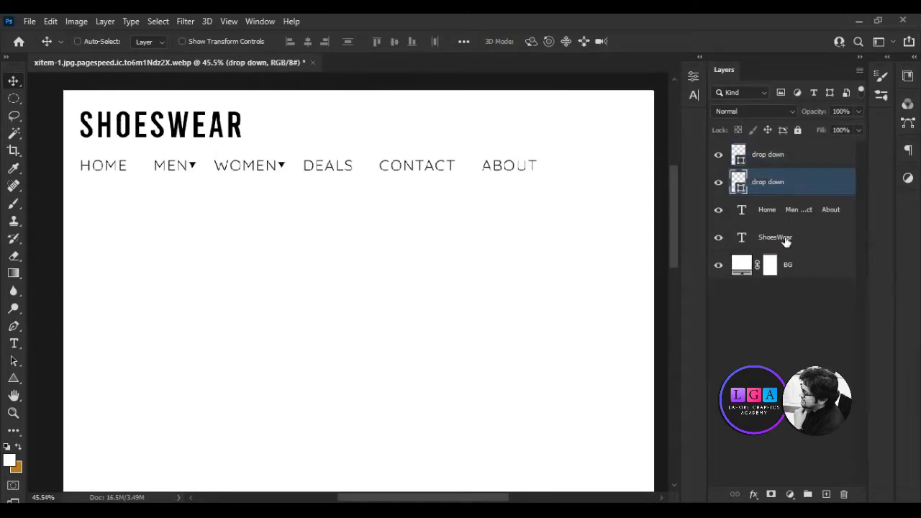
- Group the ShoesWear title layer into a group named Logo
click(786, 242)
key(ctrl+g)
double_click(765, 232)
text(Logo)
- Group the menu text as Navigation and move the drop down layers into it
click(799, 209)
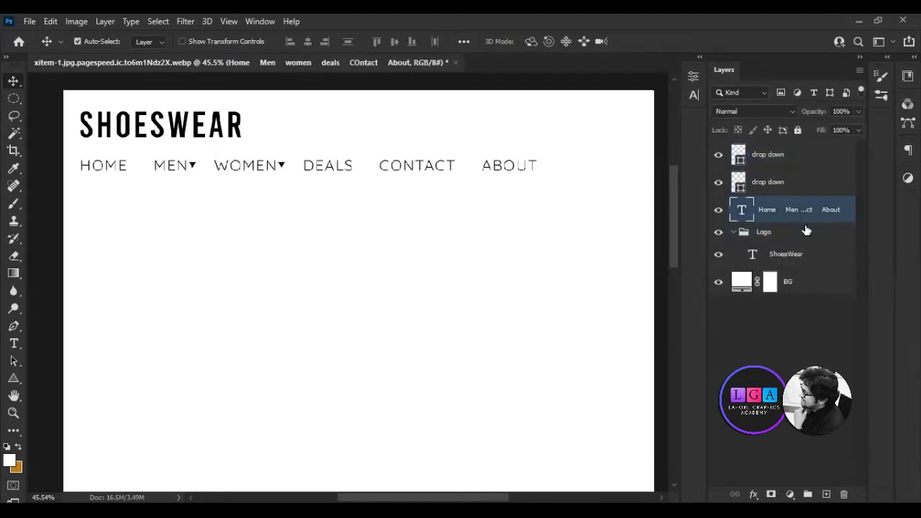
key(ctrl+g)
double_click(775, 208)
text(Navigation)
key(Return)
click(733, 204)
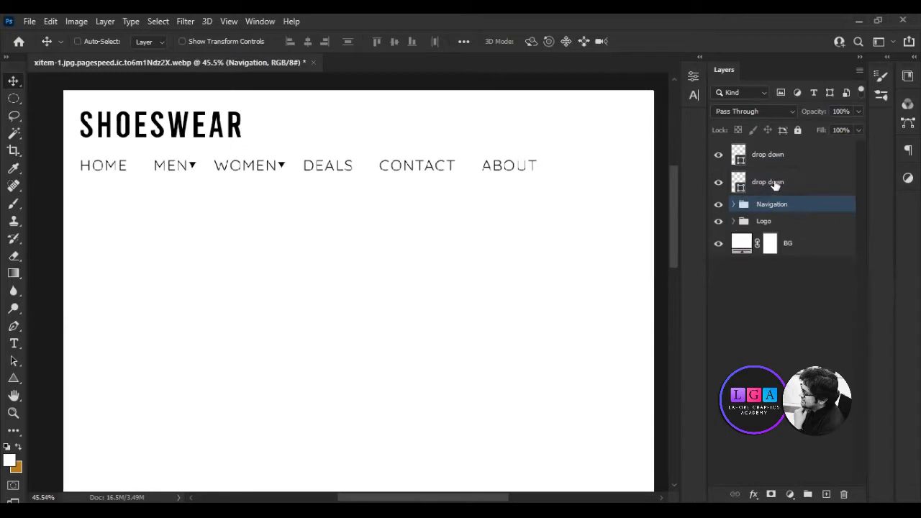
click(775, 184)
key(Delete)
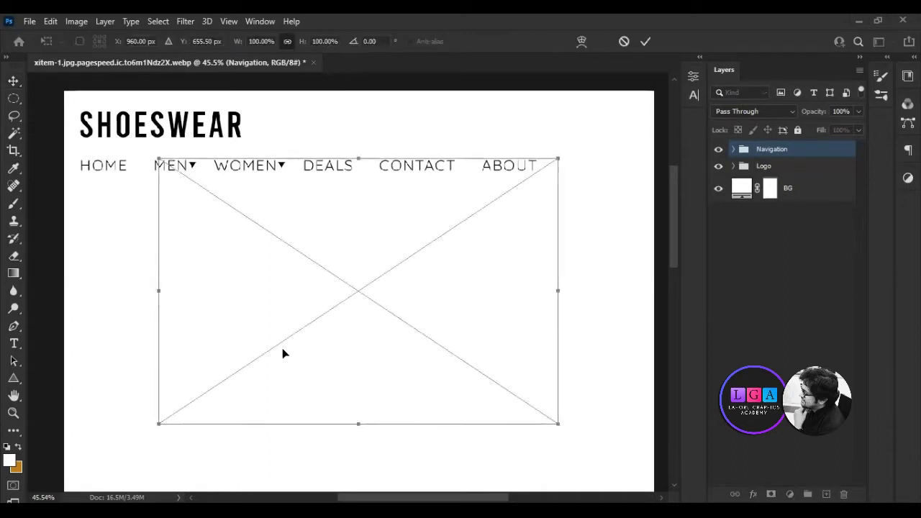
- Place the shoe photo below the menu and enlarge it across the page
drag(394, 302, 394, 341)
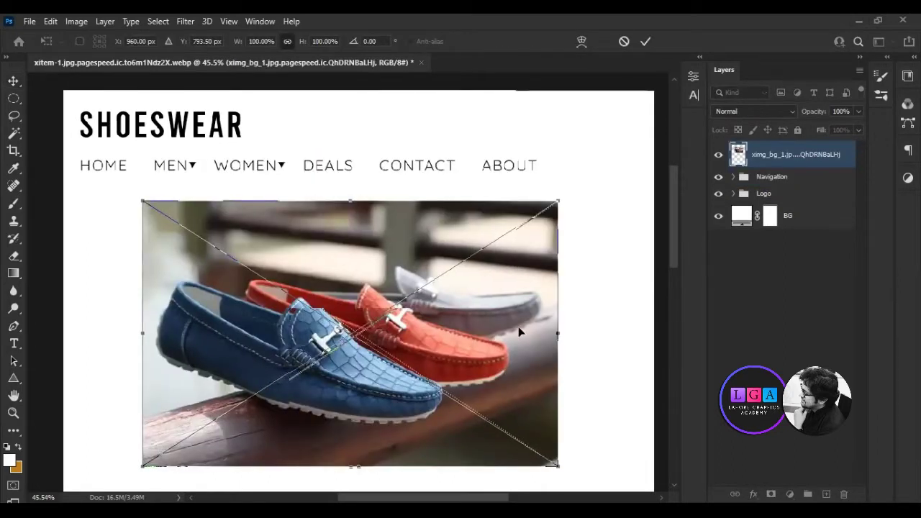
drag(558, 333, 644, 321)
key(Return)
key(ctrl+0)
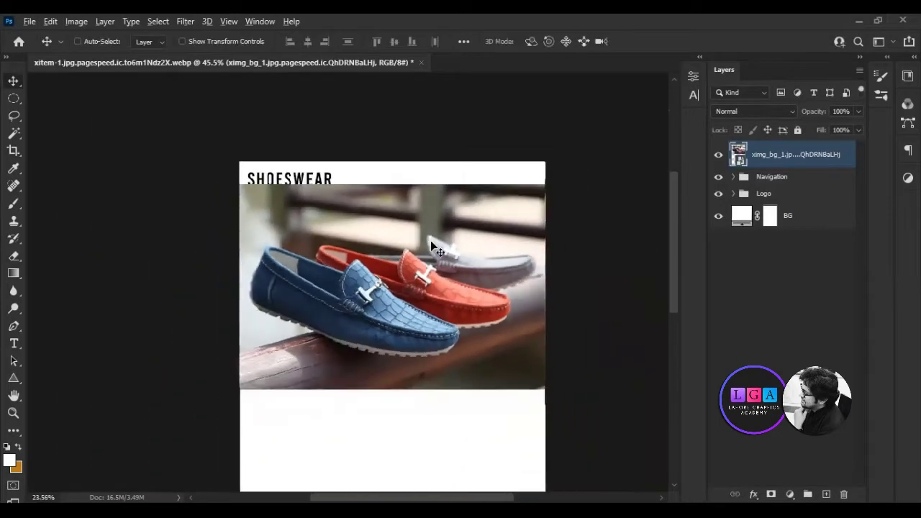
- Draw a wide hero rectangle and clip the shoe photo into it, adjusting its position
click(14, 380)
drag(578, 360, 235, 214)
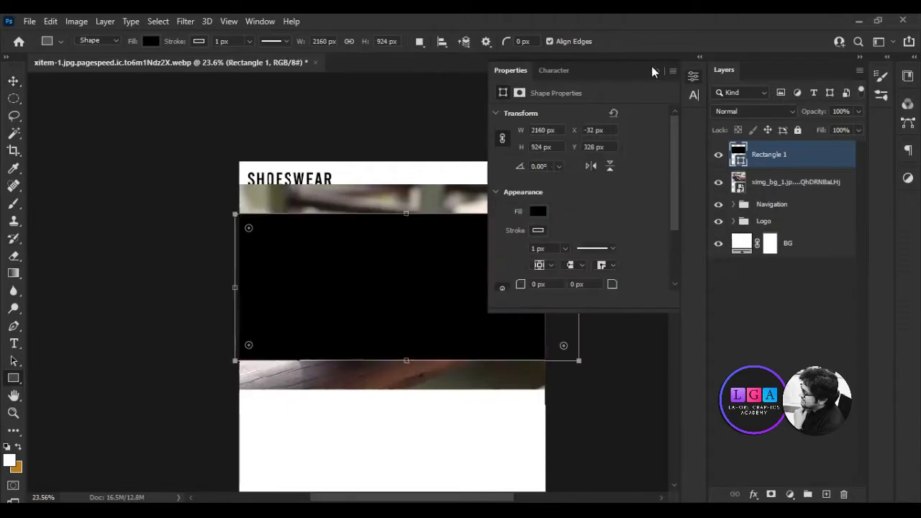
drag(766, 189, 779, 164)
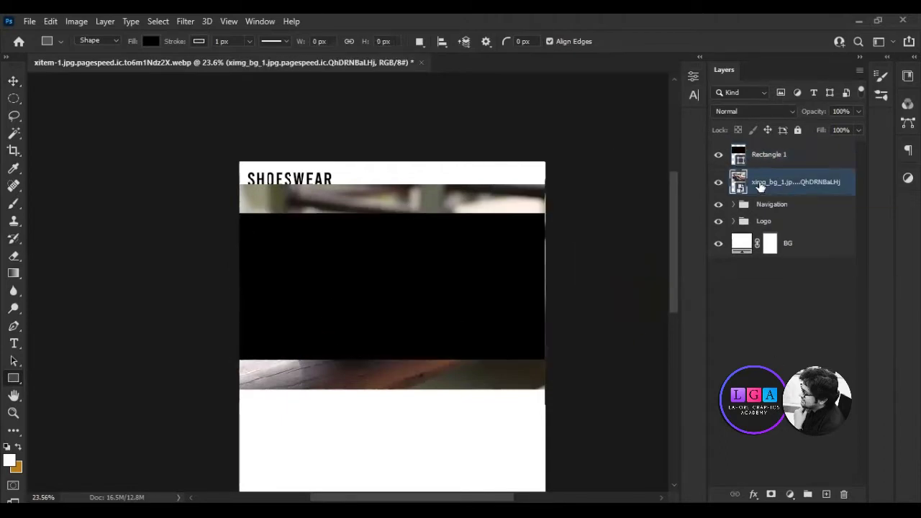
alt+click(779, 168)
scroll(453, 303, up, 1)
scroll(454, 302, up, 1)
key(v)
drag(375, 273, 370, 269)
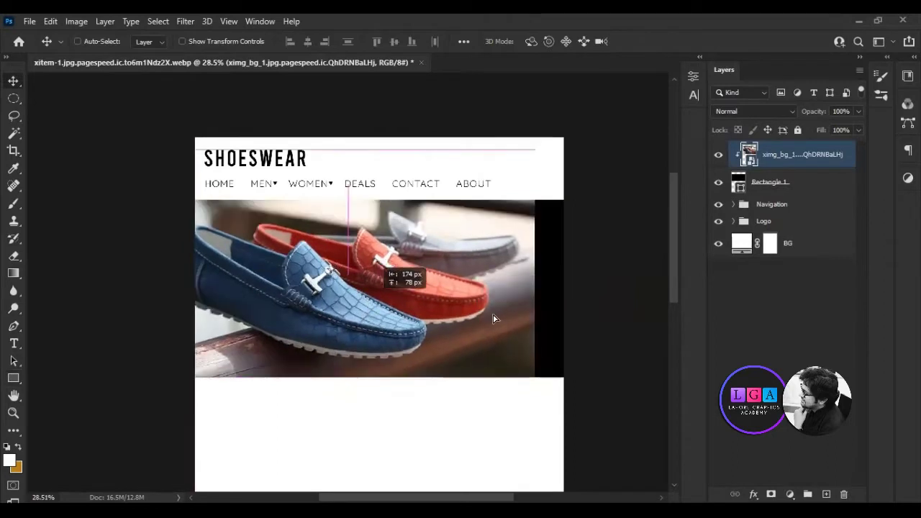
drag(481, 380, 487, 366)
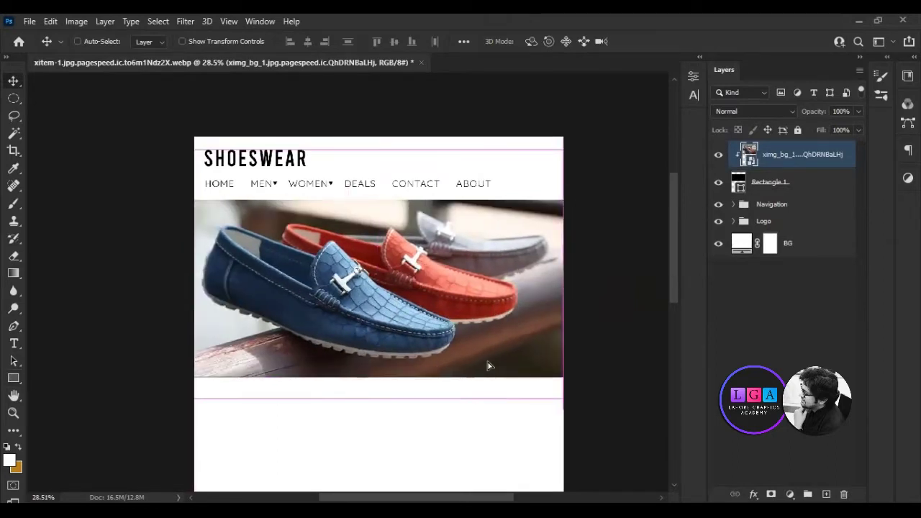
click(840, 340)
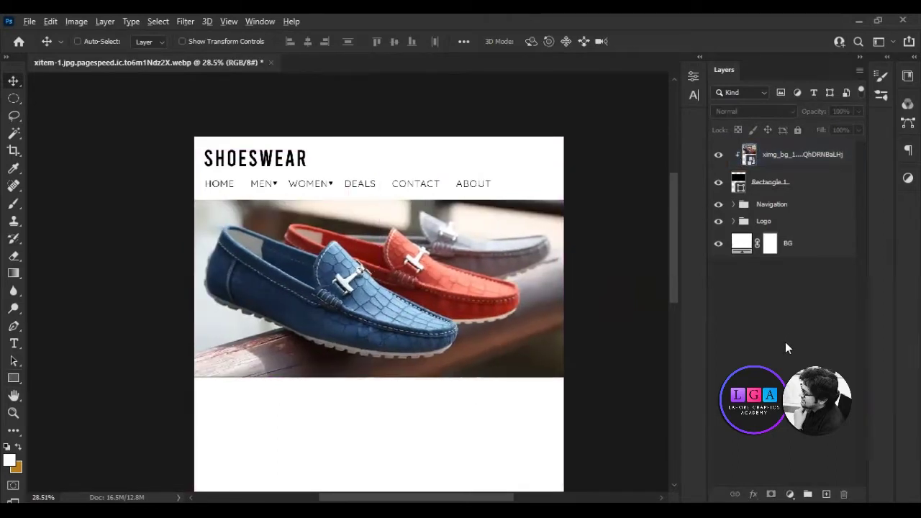
- Group the photo and rectangle and name the group 'Slider'
scroll(338, 270, up, 1)
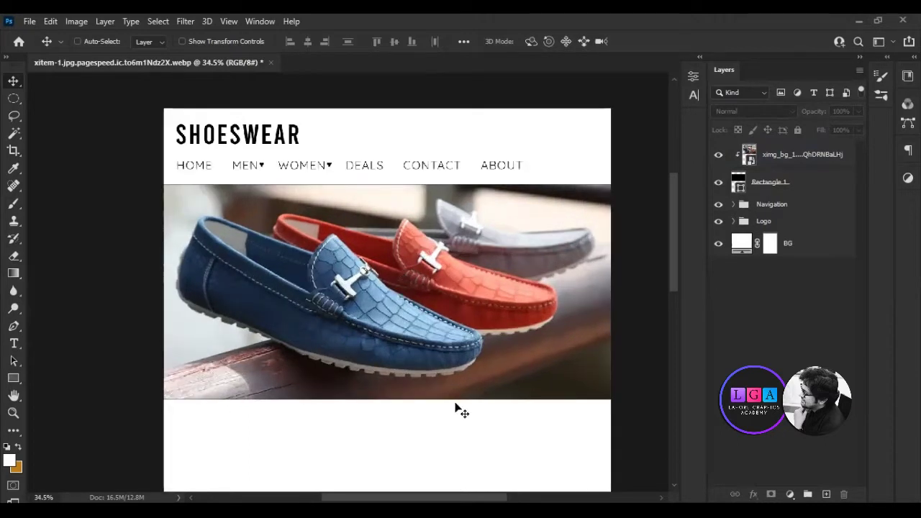
click(786, 184)
shift+click(792, 154)
key(ctrl+g)
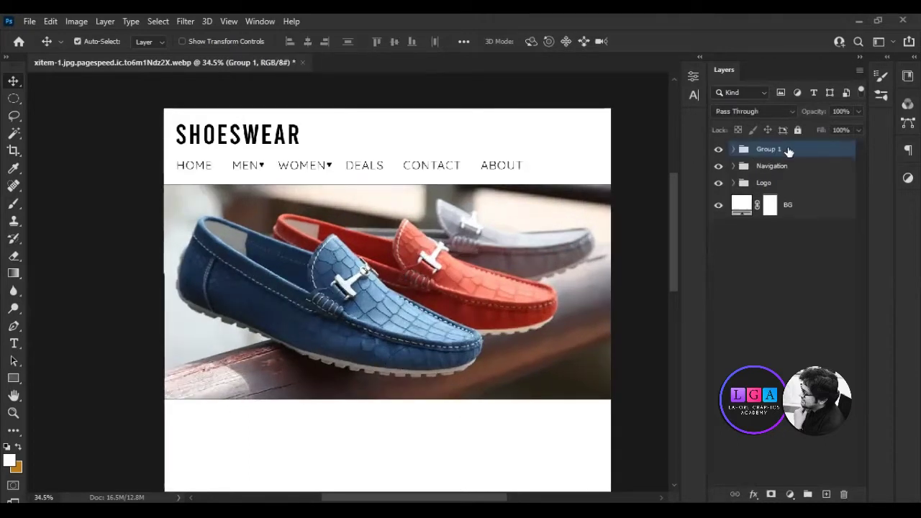
key(h)
key(v)
double_click(769, 149)
text(Slider)
key(Return)
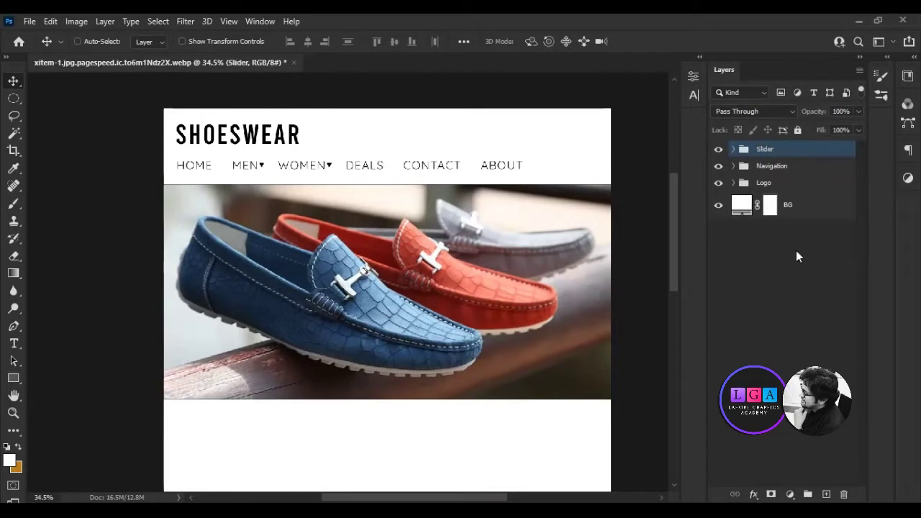
click(797, 250)
scroll(288, 199, up, 2)
scroll(288, 203, up, 1)
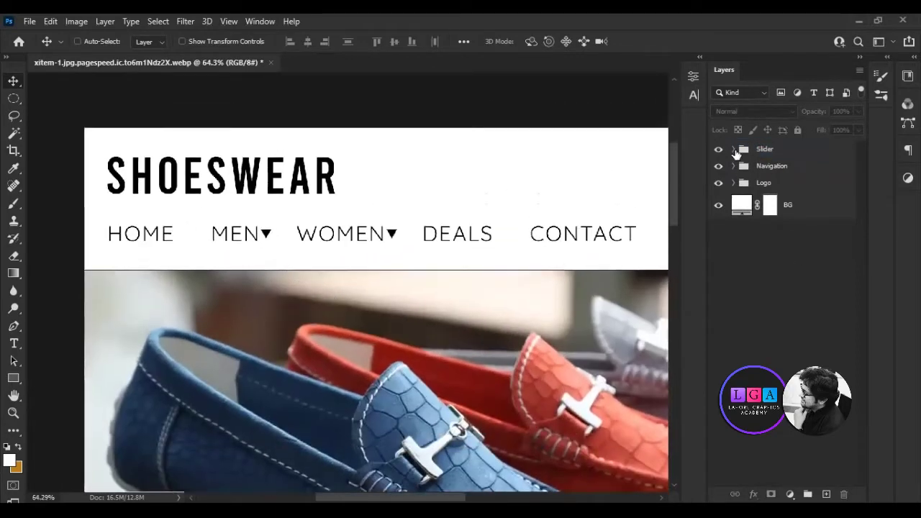
- Colour the logo's WEAR letters with a blue sampled from the shoe
click(734, 149)
click(781, 198)
click(13, 378)
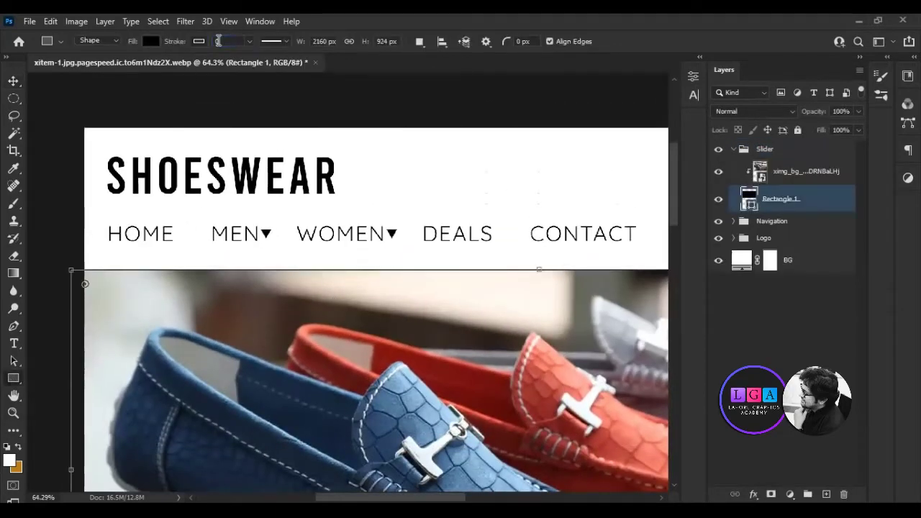
click(270, 262)
scroll(403, 273, up, 1)
scroll(462, 275, down, 2)
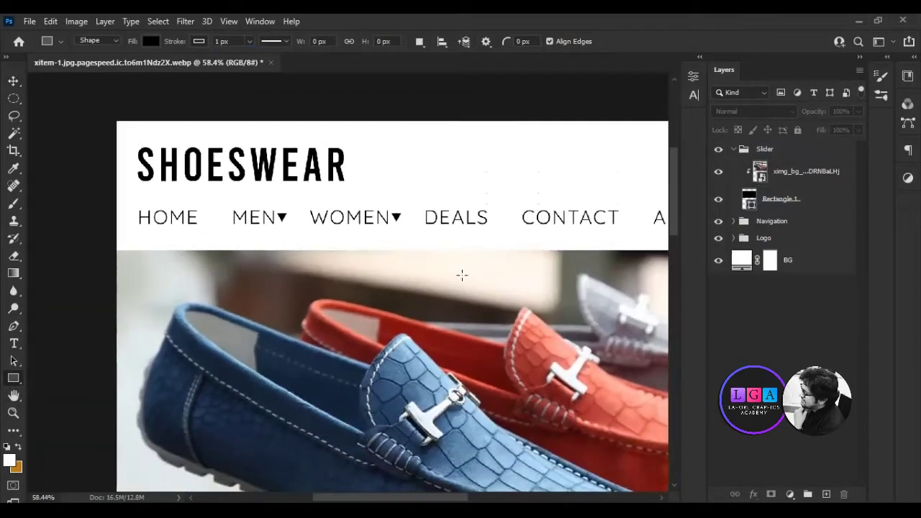
click(733, 238)
drag(251, 167, 349, 167)
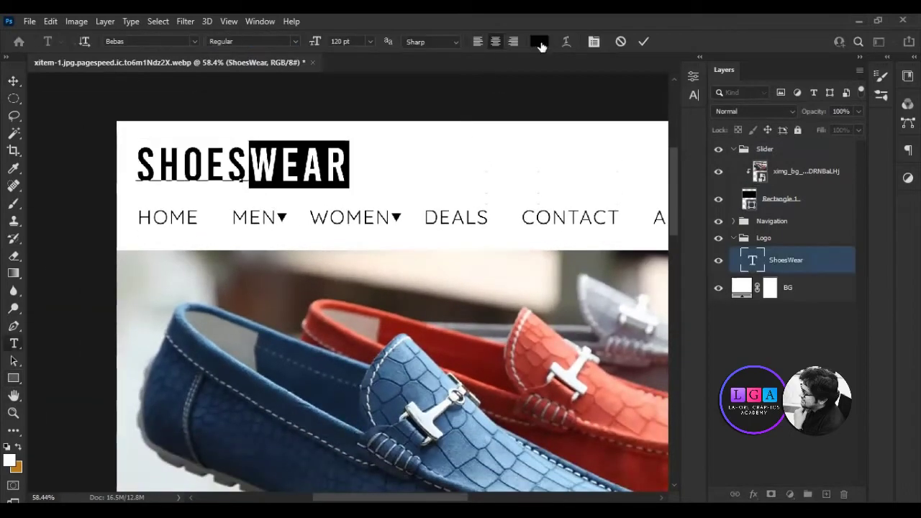
click(539, 41)
click(378, 420)
click(689, 137)
- Colour the logo's SHOES letters dark grey
drag(247, 165, 137, 166)
click(540, 42)
drag(400, 295, 371, 278)
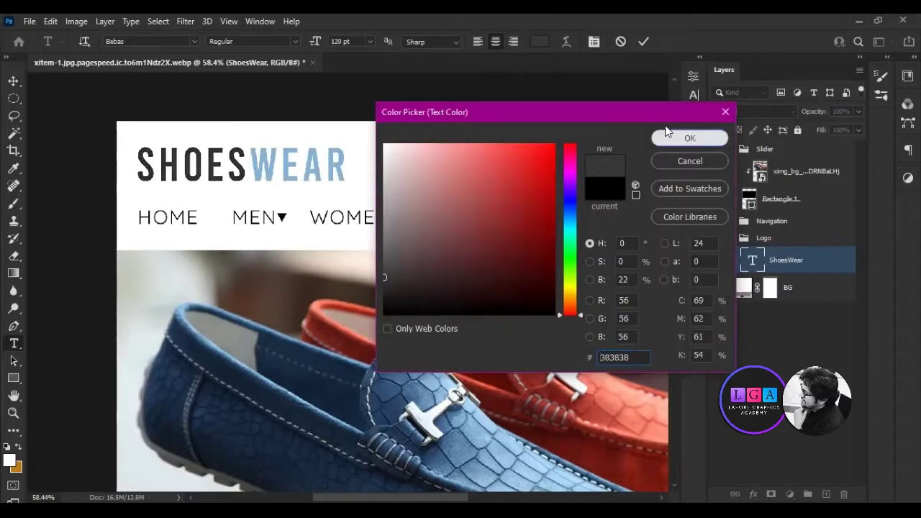
click(690, 137)
key(ctrl+Return)
key(u)
- Make the HOME navigation link light blue
scroll(368, 247, down, 1)
drag(369, 247, 346, 241)
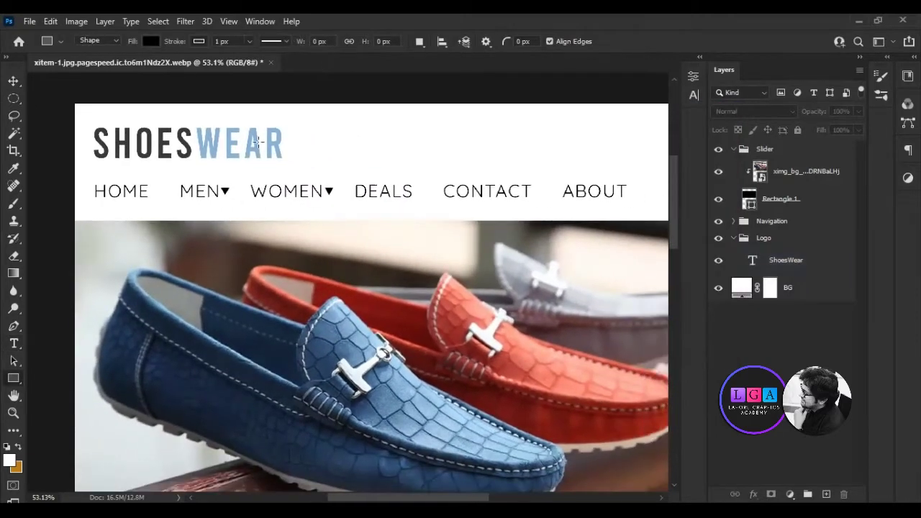
click(734, 221)
double_click(753, 298)
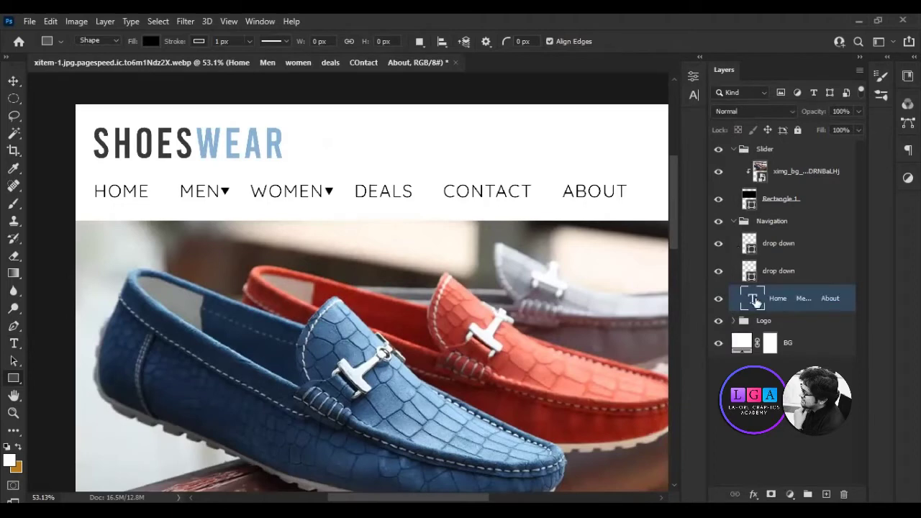
click(539, 41)
click(446, 171)
click(684, 137)
key(ctrl+Return)
key(u)
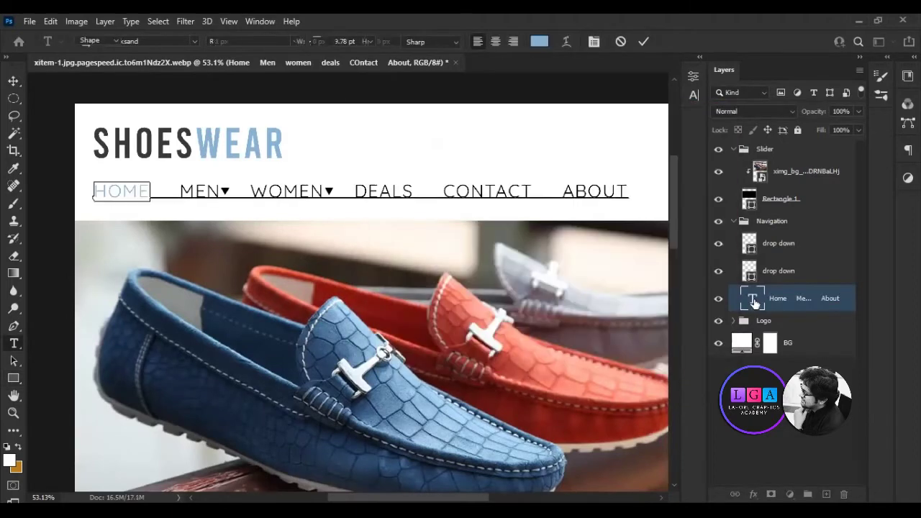
- Set the navigation links' font style to SemiBold
key(t)
click(252, 41)
click(268, 97)
click(252, 41)
click(272, 88)
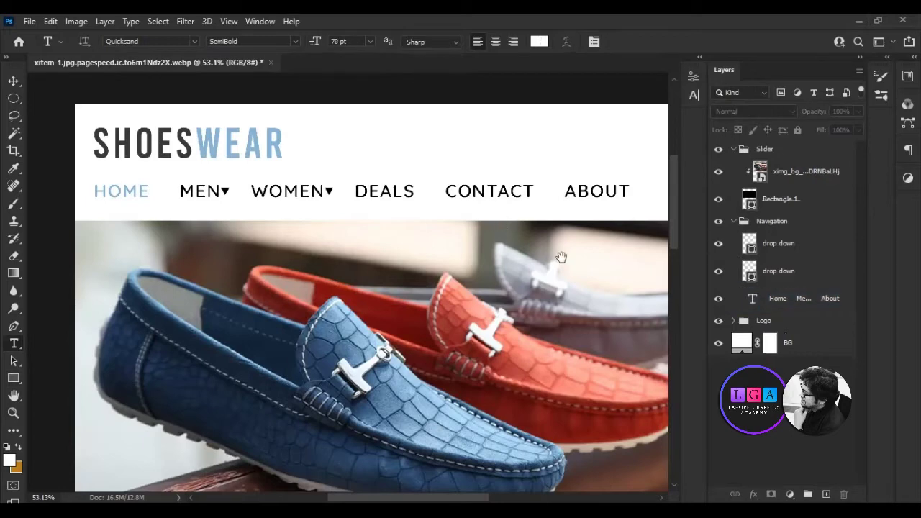
- Colour the navigation links after HOME grey #a9a9a9
drag(561, 257, 520, 254)
double_click(752, 298)
drag(133, 188, 266, 188)
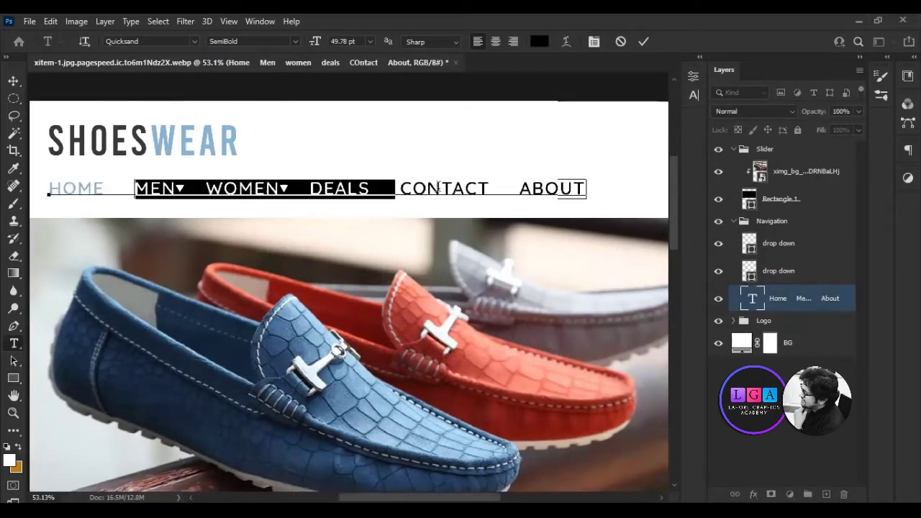
key(shift+End)
click(539, 41)
text(a9a9a9)
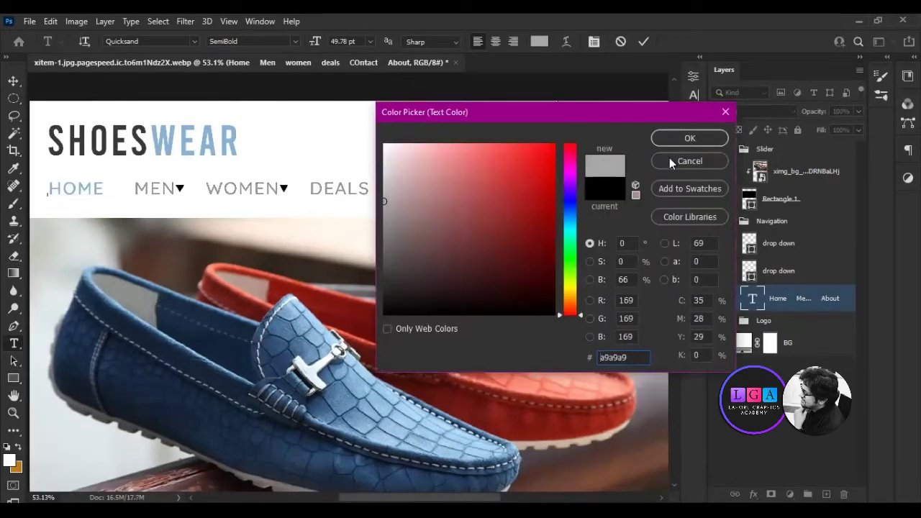
click(690, 138)
click(539, 41)
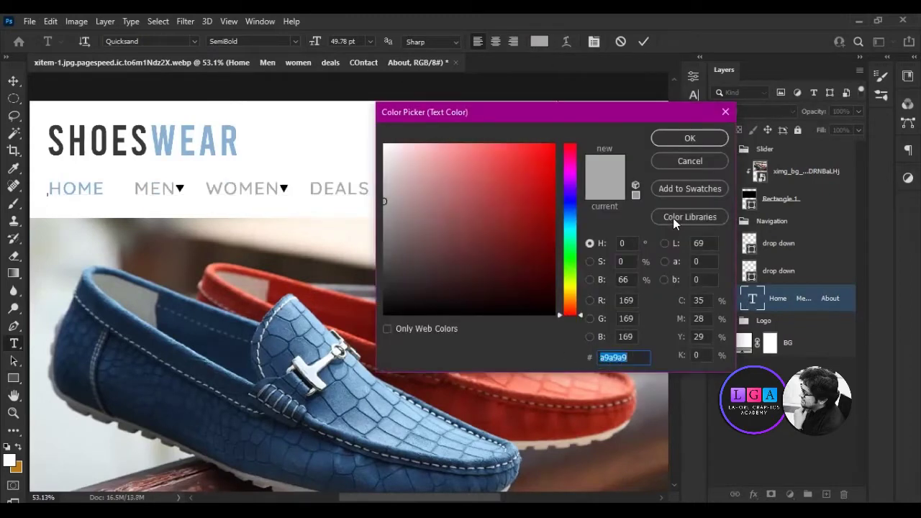
click(689, 161)
- Fill both dropdown arrow shapes with the same grey #a9a9a9
click(749, 272)
double_click(750, 271)
click(676, 138)
double_click(748, 243)
key(ctrl+v)
key(Return)
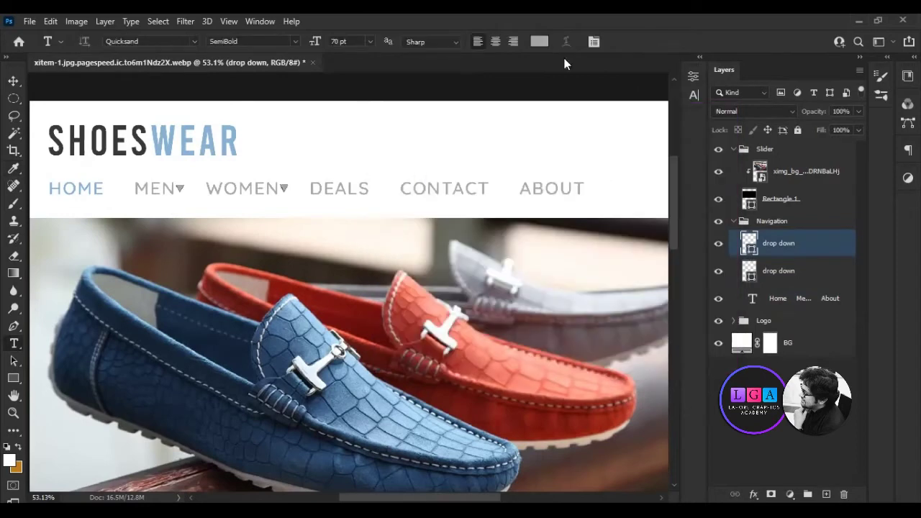
click(778, 271)
shift+click(777, 243)
- Draw a short light-blue line under HOME
key(v)
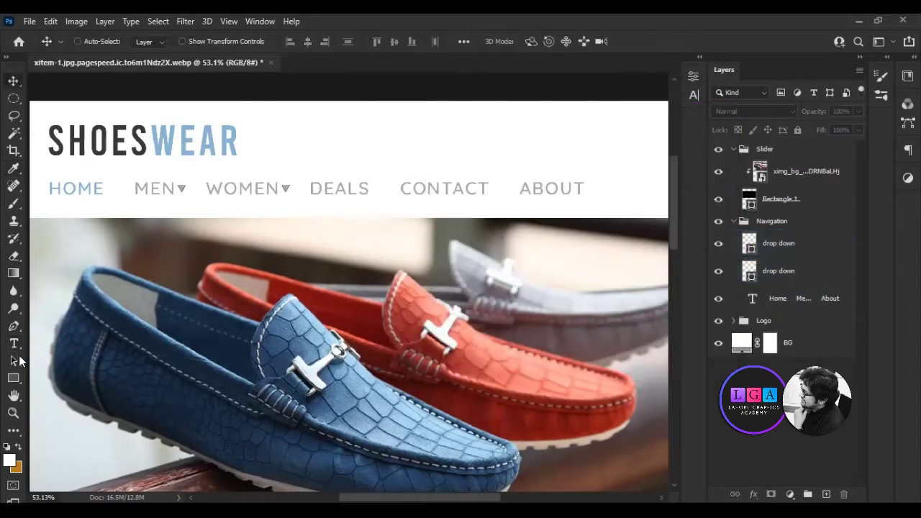
right_click(14, 378)
click(65, 430)
drag(47, 204, 107, 205)
click(538, 211)
click(552, 283)
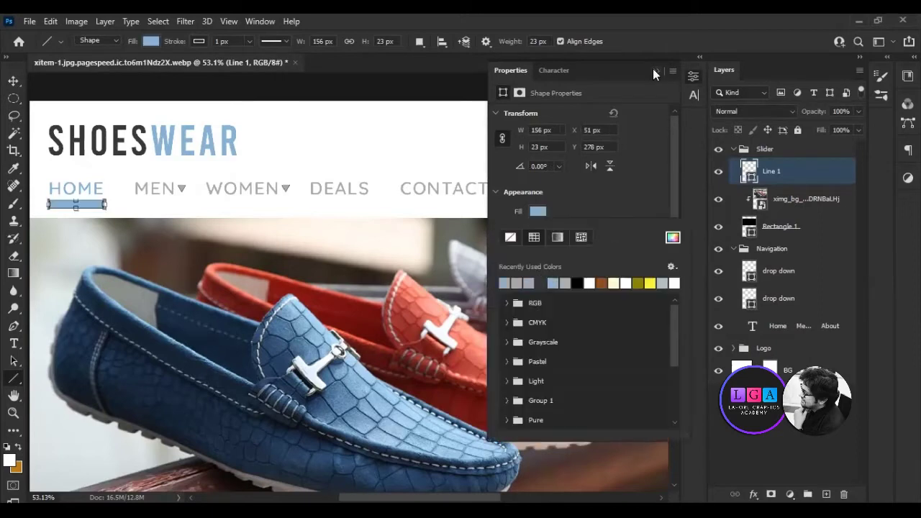
click(655, 70)
click(774, 172)
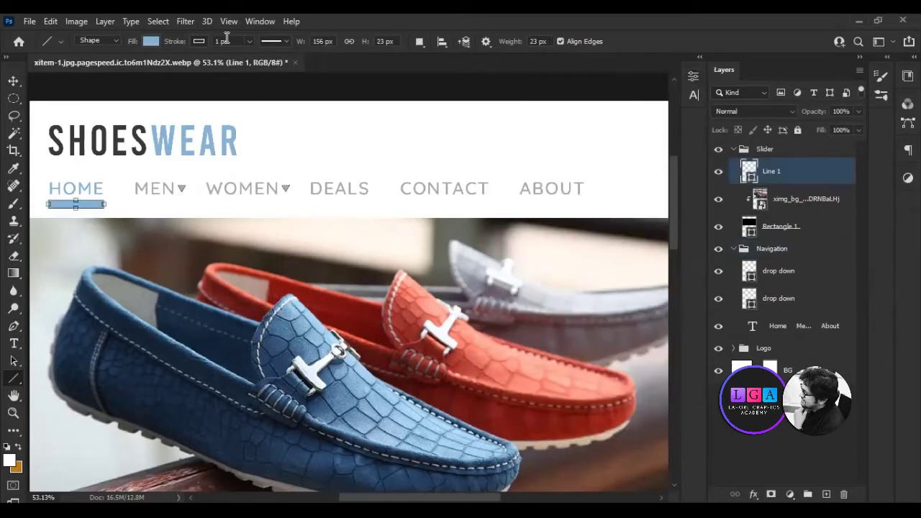
text(11)
click(745, 250)
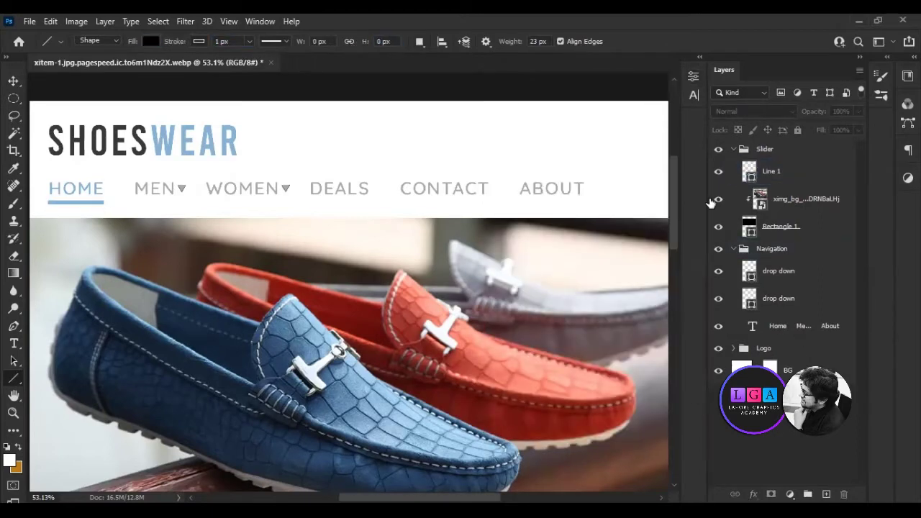
ctrl+click(734, 149)
scroll(481, 237, down, 3)
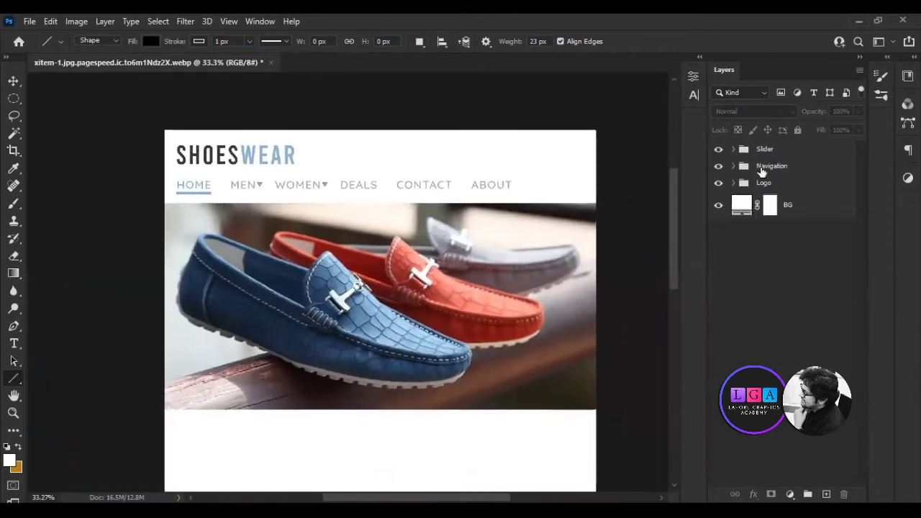
- Scale the Navigation group's width to about 80% so the links sit closer
click(772, 166)
key(ctrl+t)
key(Return)
click(734, 149)
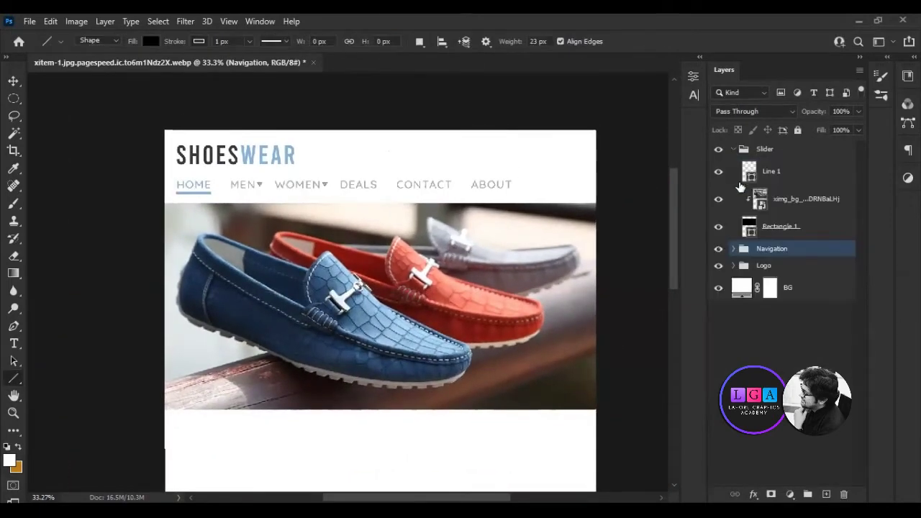
click(733, 149)
key(ctrl+t)
drag(514, 186, 444, 187)
click(668, 42)
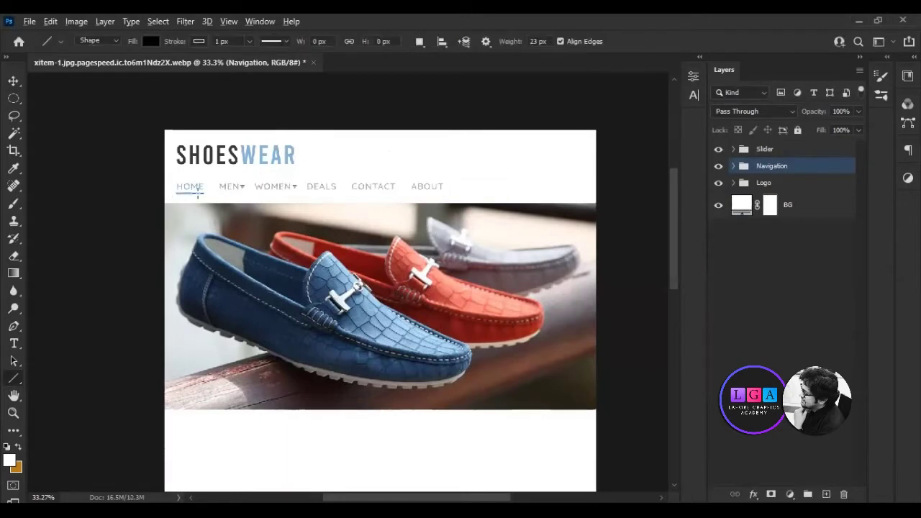
click(764, 149)
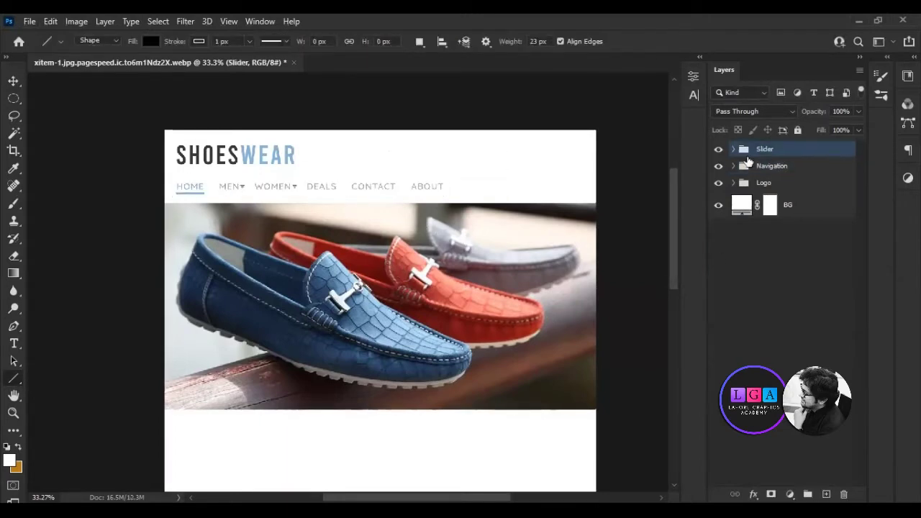
click(734, 149)
right_click(14, 379)
click(58, 376)
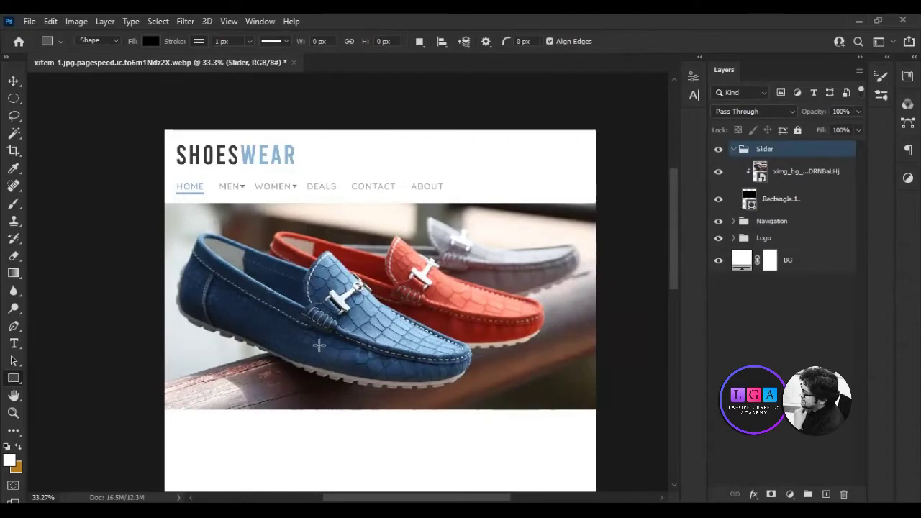
- Draw a bar over the lower middle of the shoe photo and fill it light yellow
drag(462, 374, 319, 345)
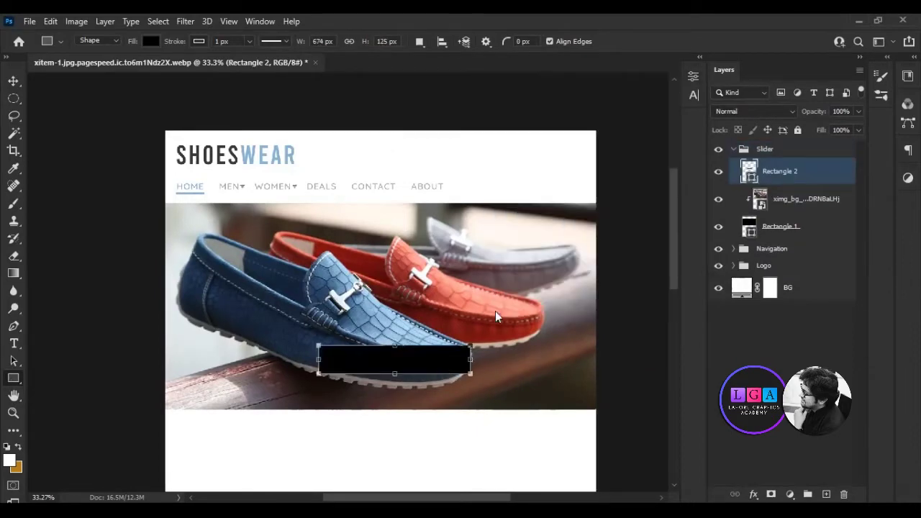
double_click(749, 171)
drag(426, 112, 604, 136)
click(647, 295)
click(749, 318)
drag(685, 257, 664, 177)
click(868, 162)
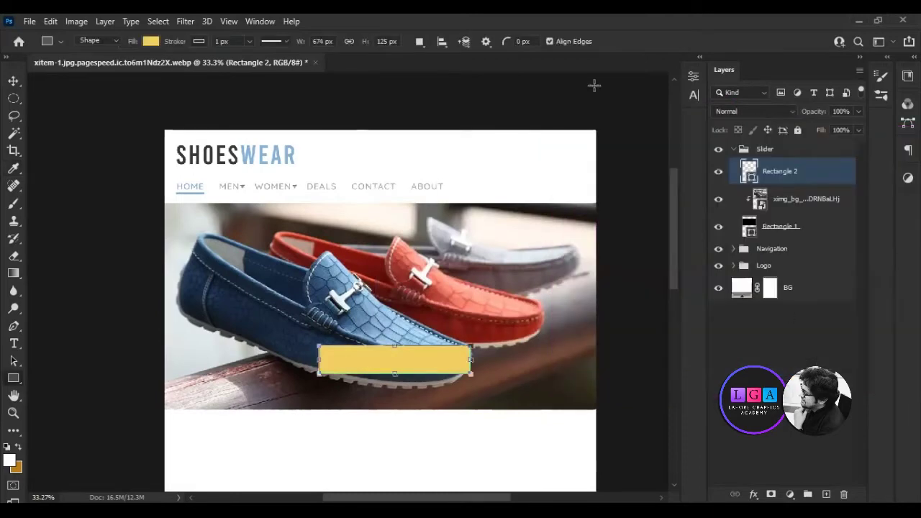
- Add a white 52 pt 'SHOP COLLECTION' label and move it onto the yellow bar
key(t)
click(327, 325)
text(SHOP COLLEXTION)
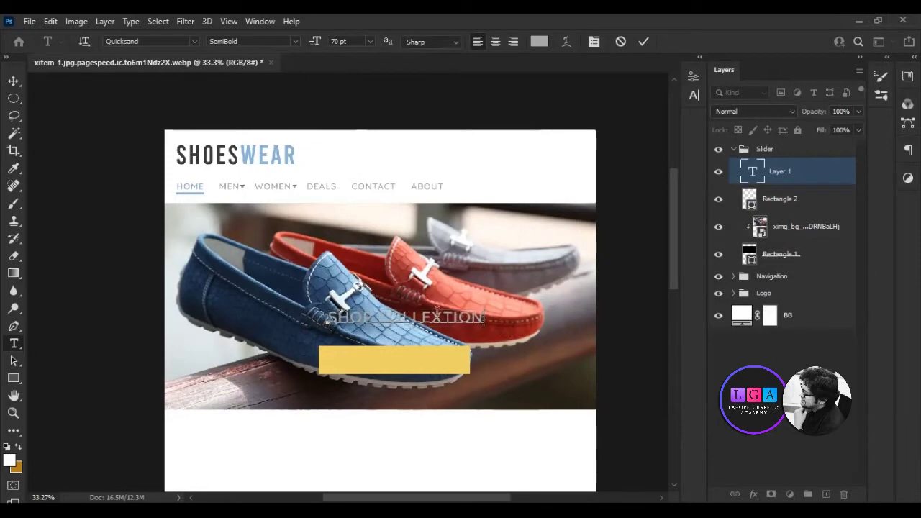
key(ctrl+a)
click(539, 41)
click(868, 162)
drag(313, 42, 292, 41)
drag(404, 388, 416, 424)
click(643, 41)
- Select the yellow bar, its label and the background to centre the button
scroll(491, 387, up, 1)
scroll(491, 387, up, 2)
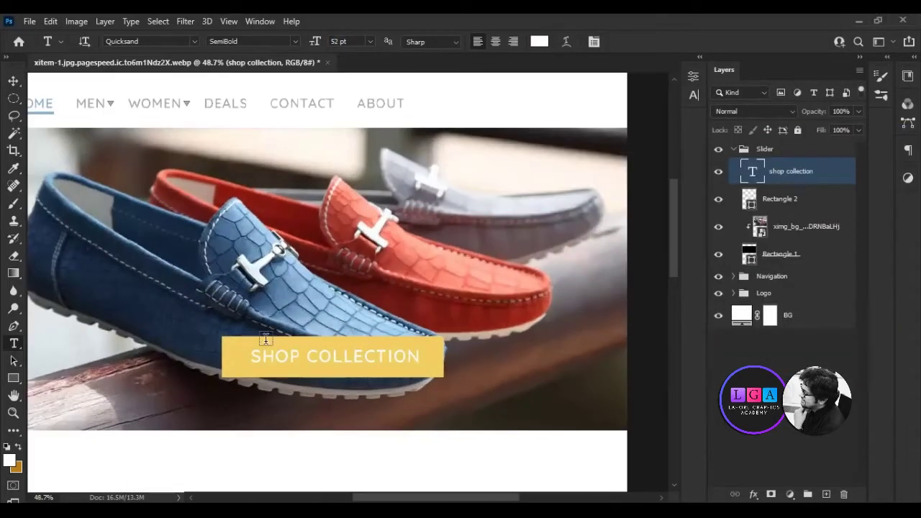
click(801, 208)
shift+click(799, 176)
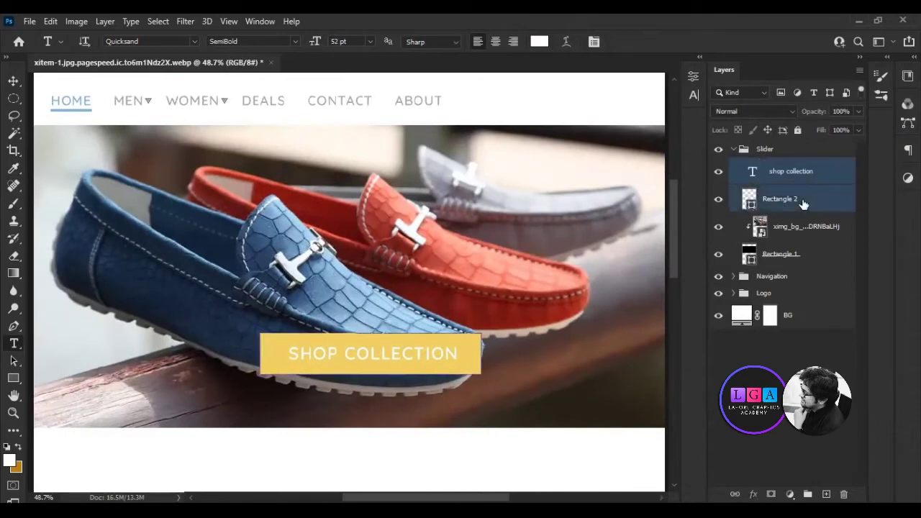
key(v)
ctrl+shift+click(511, 223)
scroll(363, 239, down, 1)
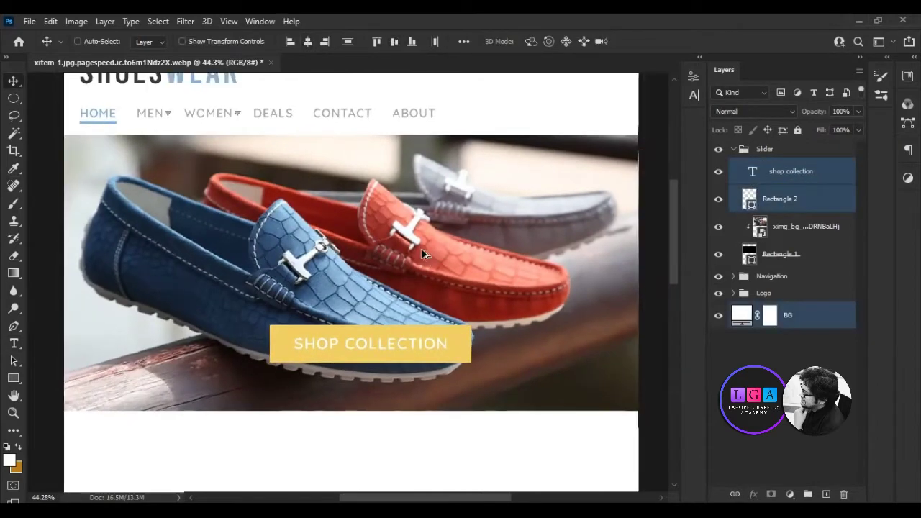
- Round the yellow bar's corners to 62.5 px and deepen its yellow fill slightly
click(781, 199)
click(693, 76)
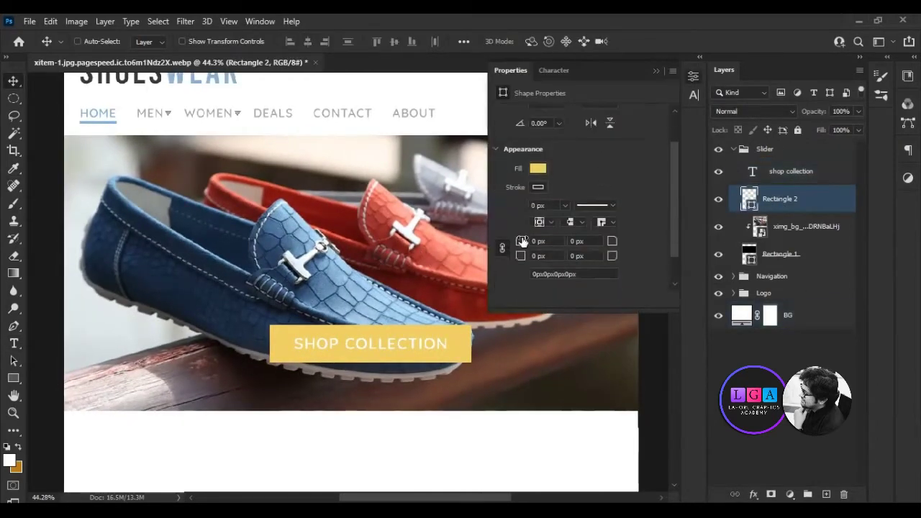
drag(521, 242, 523, 247)
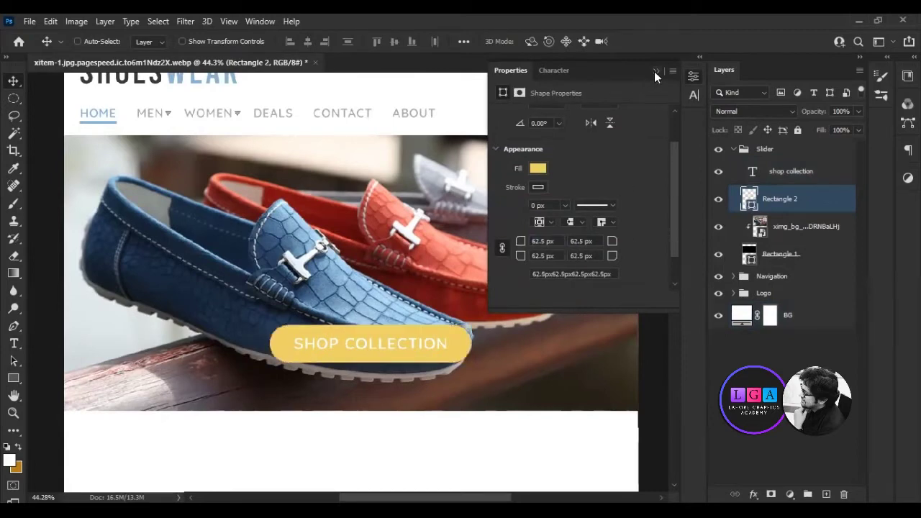
click(655, 71)
double_click(749, 199)
drag(687, 176, 690, 189)
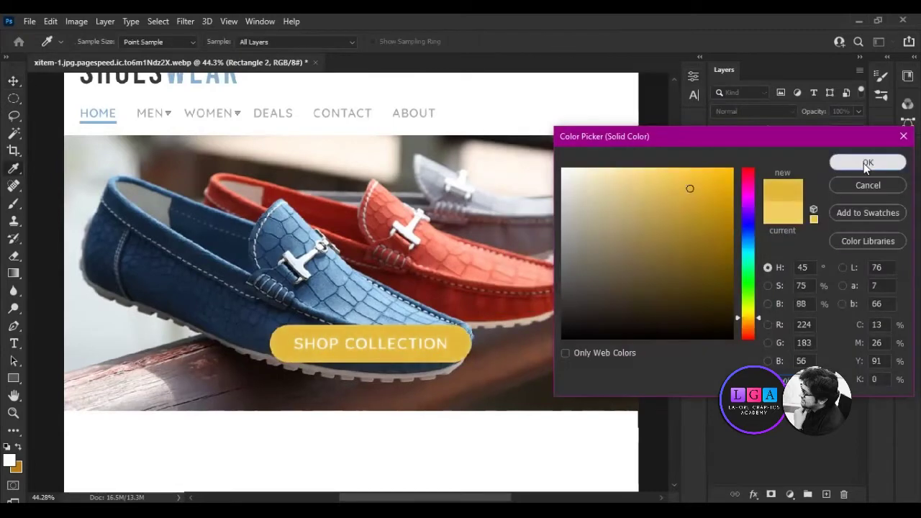
click(868, 163)
- Add a Normal-mode drop shadow at 78% opacity to the button
click(753, 495)
click(774, 481)
mouse_move(520, 167)
mouse_down()
mouse_move(725, 92)
mouse_move(610, 89)
mouse_up()
drag(775, 161, 793, 160)
click(778, 144)
click(763, 144)
key(Return)
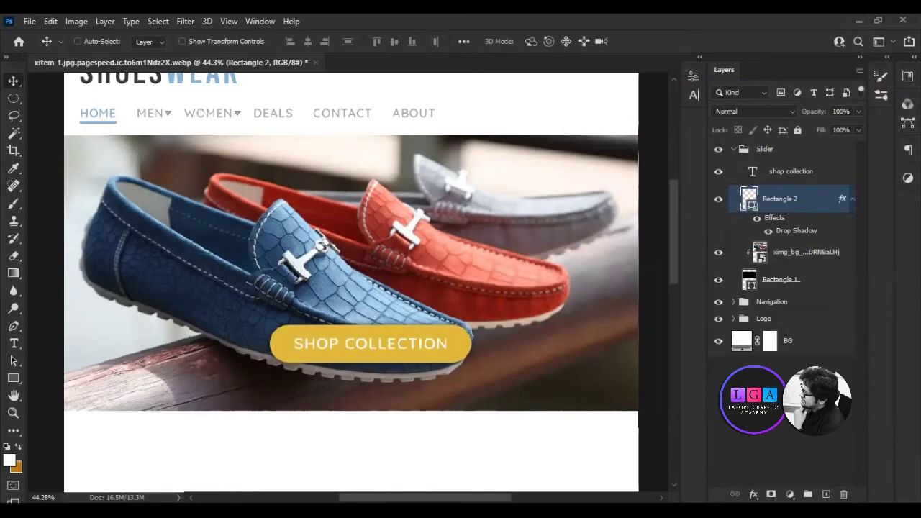
click(14, 343)
click(291, 241)
- Enter the headline MEN COLLECTION, enlarge it to 129 pt and centre it on the photo
text(MEN)
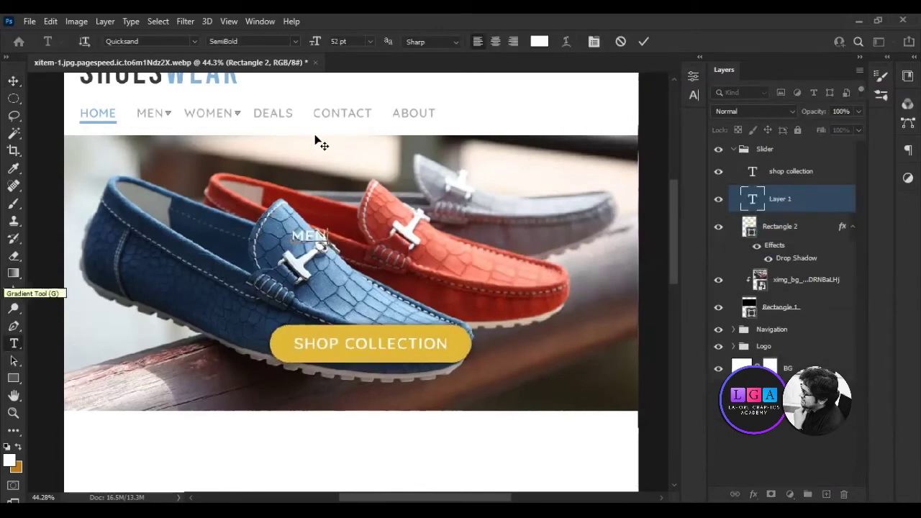
text( COLLECTION)
key(ctrl+a)
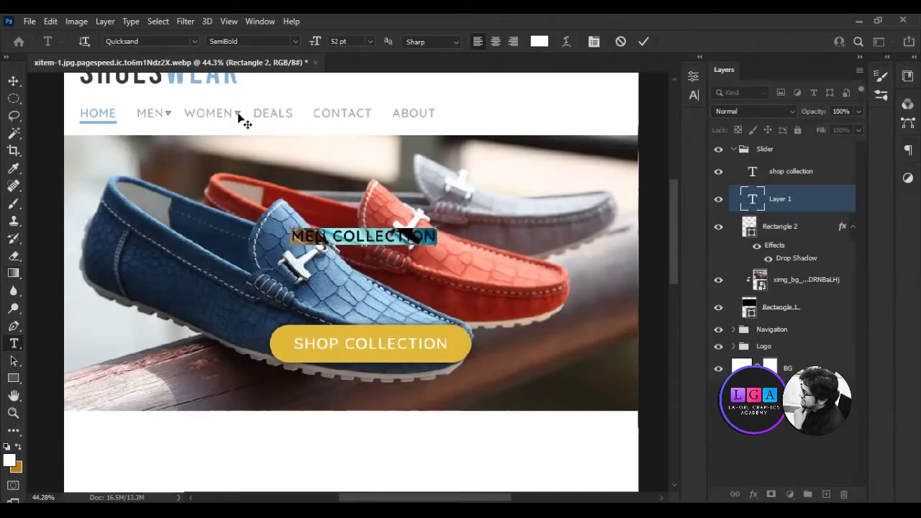
drag(315, 41, 376, 45)
drag(451, 309, 350, 339)
key(ctrl+Return)
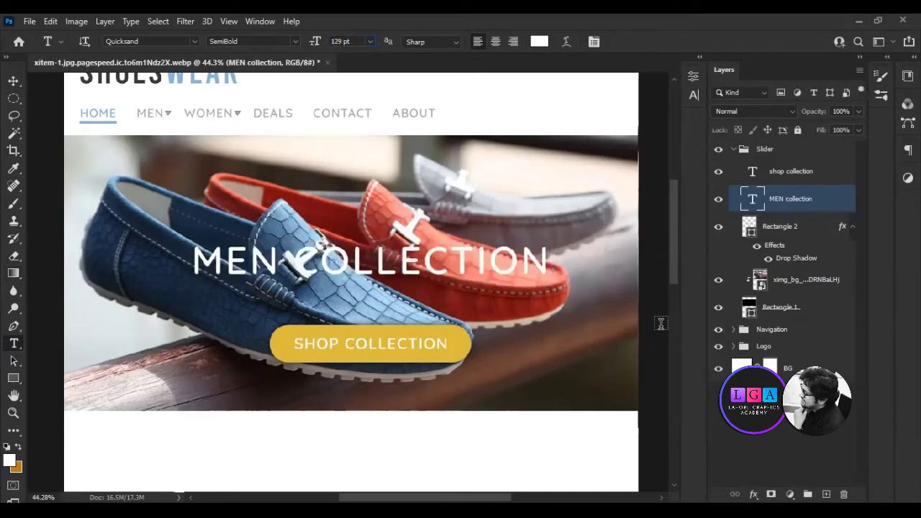
- Relabel the yellow button 'shop Now' and centre the label on the button
double_click(753, 172)
text(shop Now)
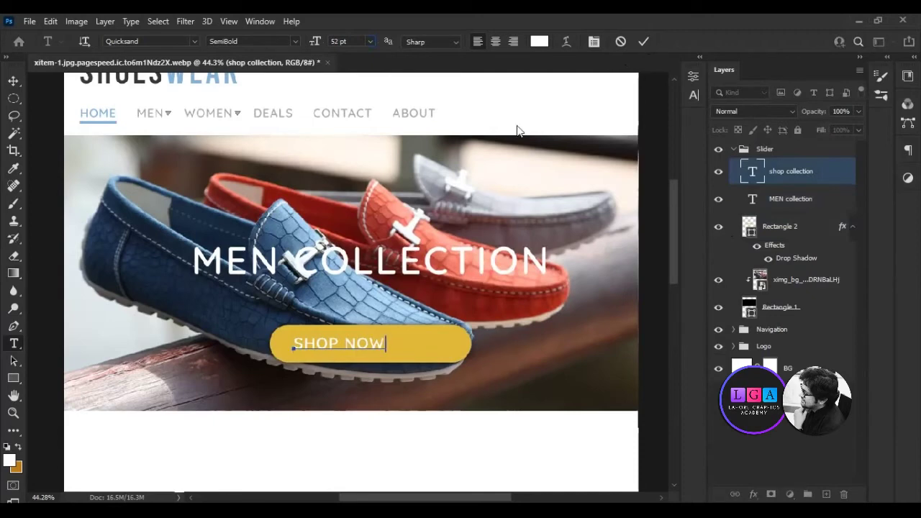
ctrl+click(781, 226)
click(307, 41)
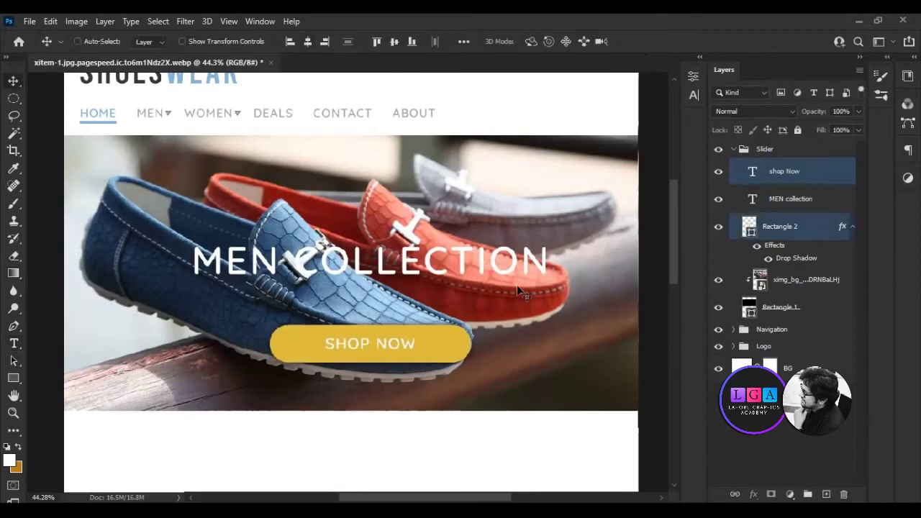
click(669, 406)
- Duplicate the black rectangle and move the copy above the shoe photo
click(828, 255)
key(ctrl+j)
mouse_move(791, 254)
mouse_down()
mouse_move(774, 244)
mouse_move(803, 276)
mouse_up()
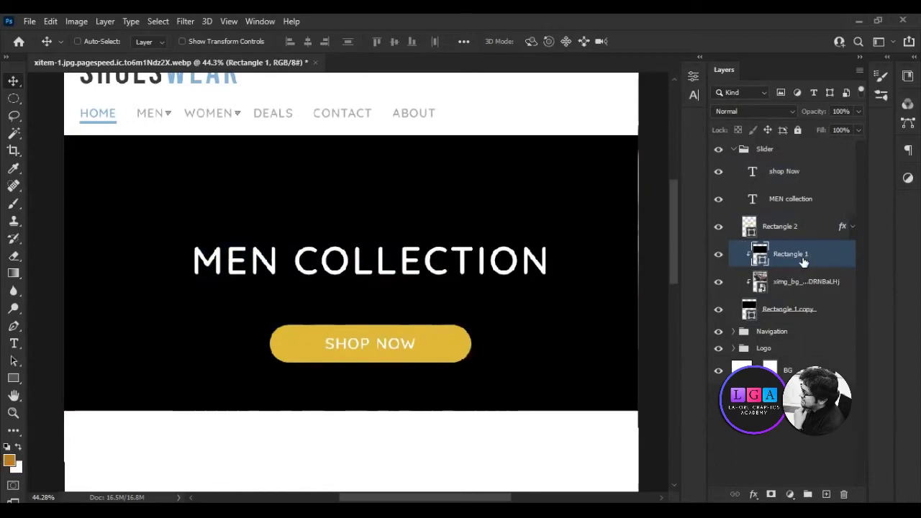
- Lower the black overlay rectangle's opacity to 62%
key(3)
key(2)
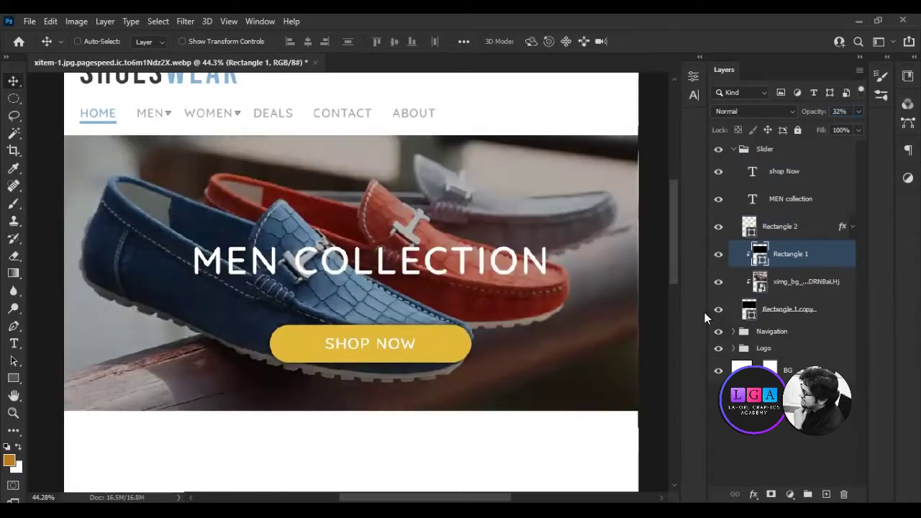
text(0)
key(Return)
key(ctrl+z)
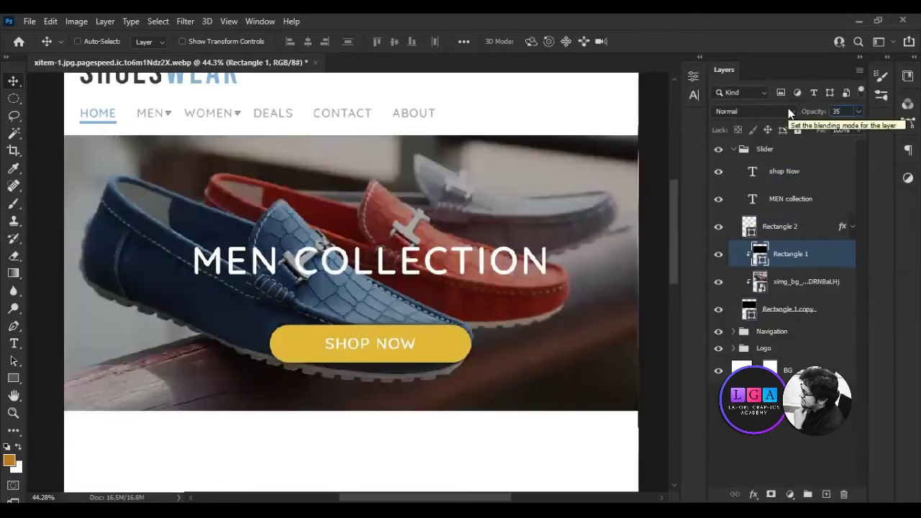
click(786, 248)
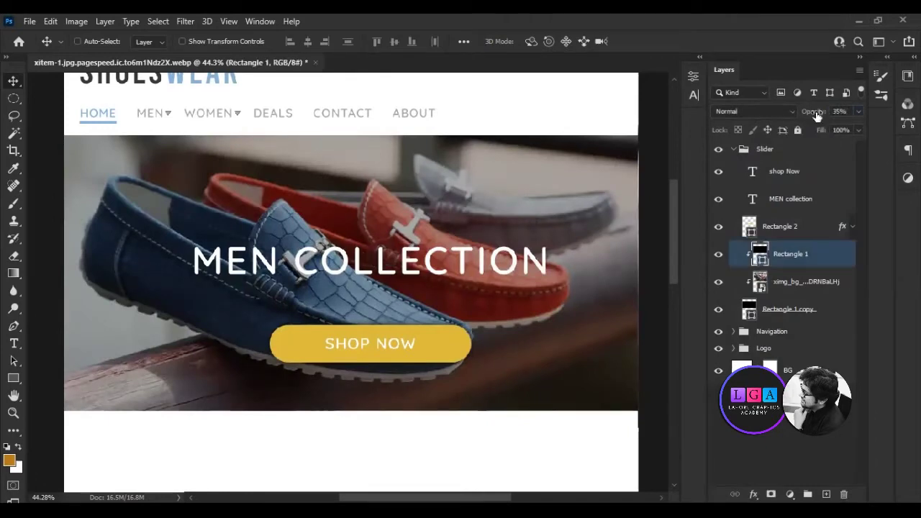
key(6)
key(2)
- Check the overlay's bounds with a transform box, then re-confirm its opacity value
key(ctrl+t)
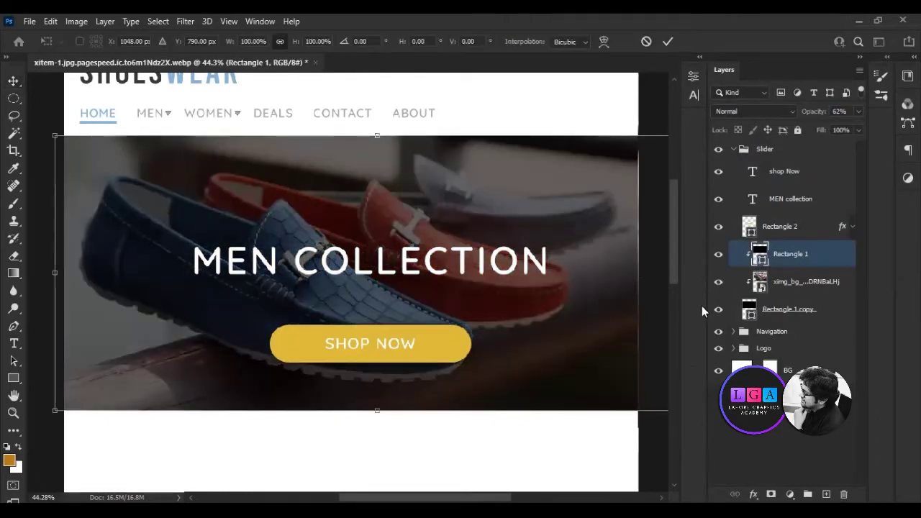
alt+scroll(631, 363, up, 4)
key(Escape)
alt+scroll(568, 328, down, 5)
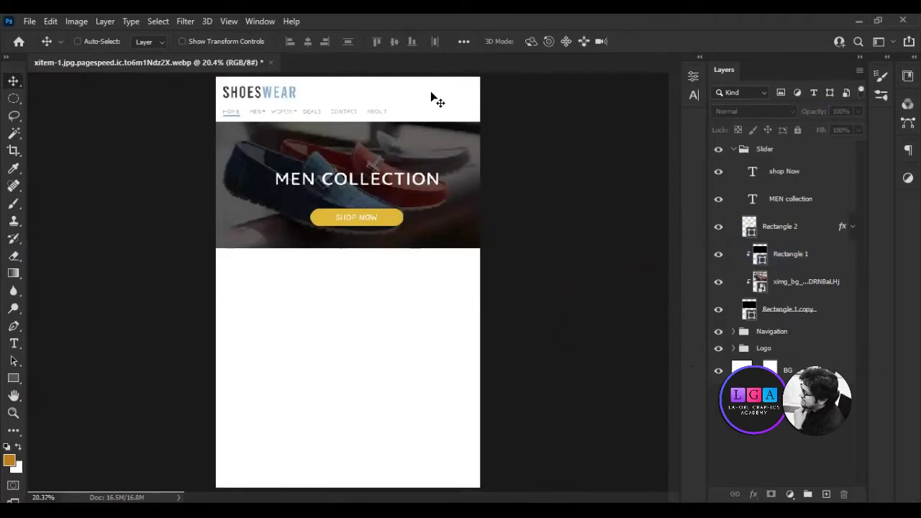
alt+scroll(432, 99, up, 2)
alt+scroll(516, 244, up, 2)
click(792, 254)
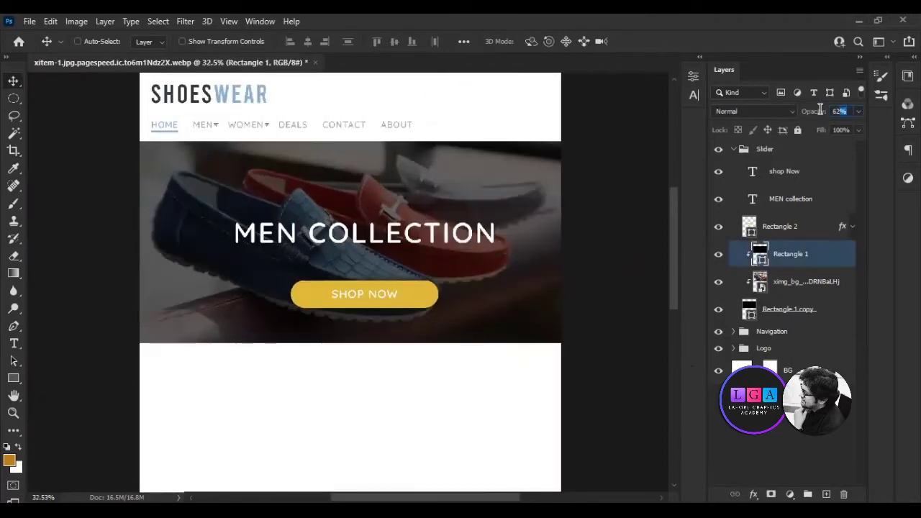
key(5)
key(ctrl+z)
key(ctrl+z)
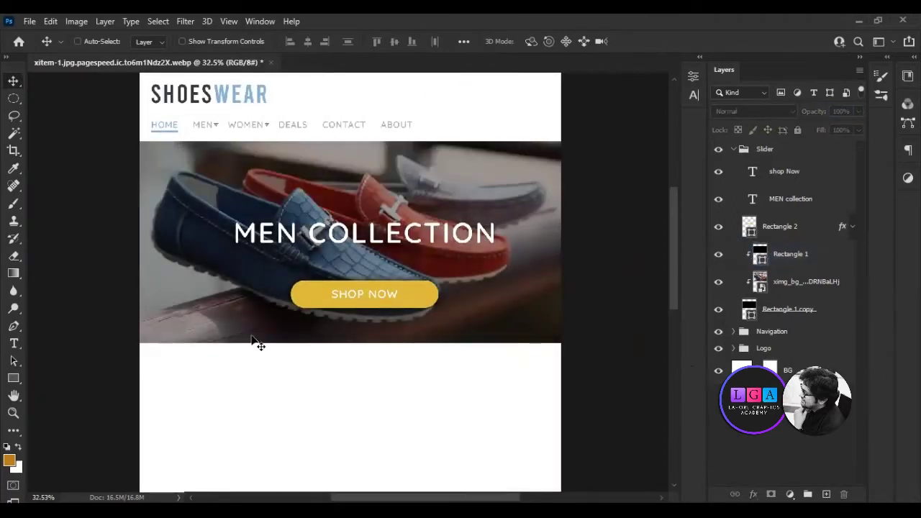
- Group the shop Now text and Rectangle 2 into a group named Button
click(734, 149)
click(784, 171)
ctrl+click(780, 226)
key(ctrl+g)
double_click(777, 166)
text(Button)
key(Return)
- Nudge the headline and Button group slightly upward
ctrl+click(790, 188)
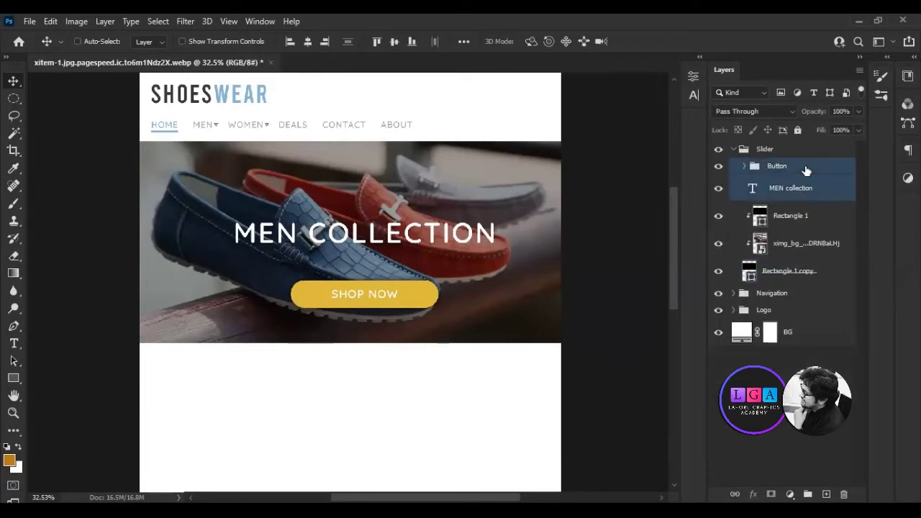
key(shift+Up)
key(shift+Up)
key(shift+Up)
key(shift+Up)
key(shift+Up)
click(738, 353)
click(13, 379)
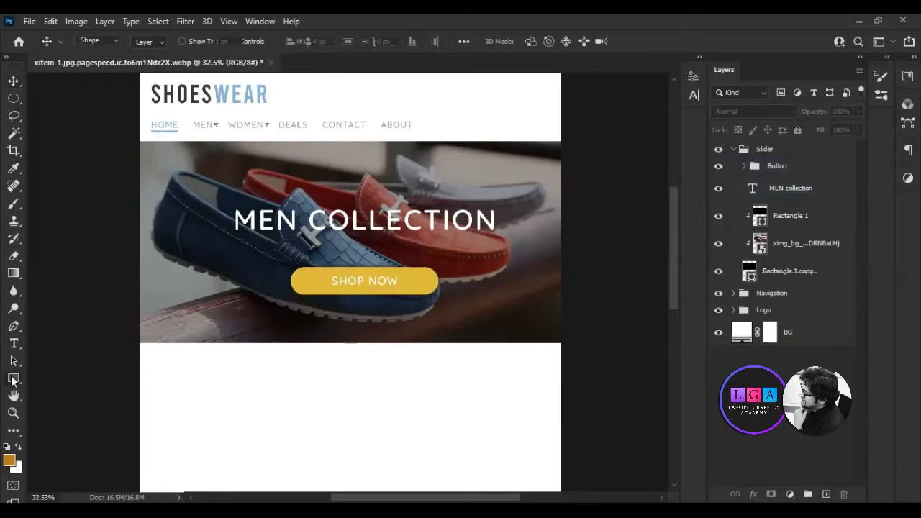
- Draw a small yellow circle below the SHOP NOW button with the Ellipse Tool
right_click(13, 378)
click(81, 395)
scroll(345, 353, up, 3)
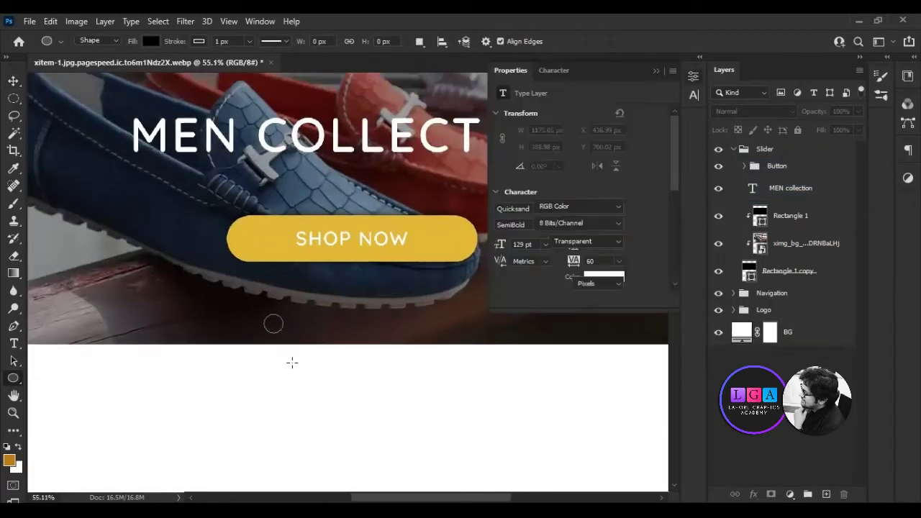
drag(292, 362, 292, 344)
click(537, 212)
click(529, 283)
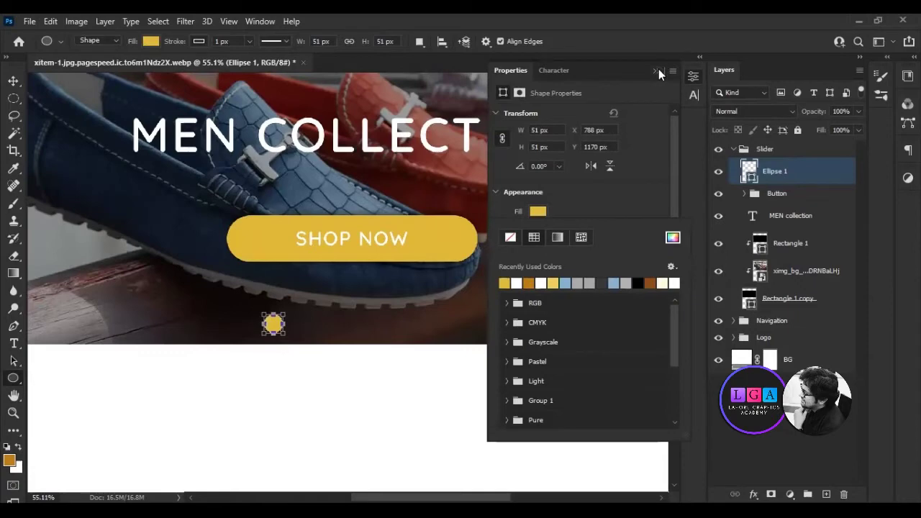
click(656, 70)
- Add two copies of the dot to its right and make them white
key(ctrl+j)
key(ctrl+j)
key(v)
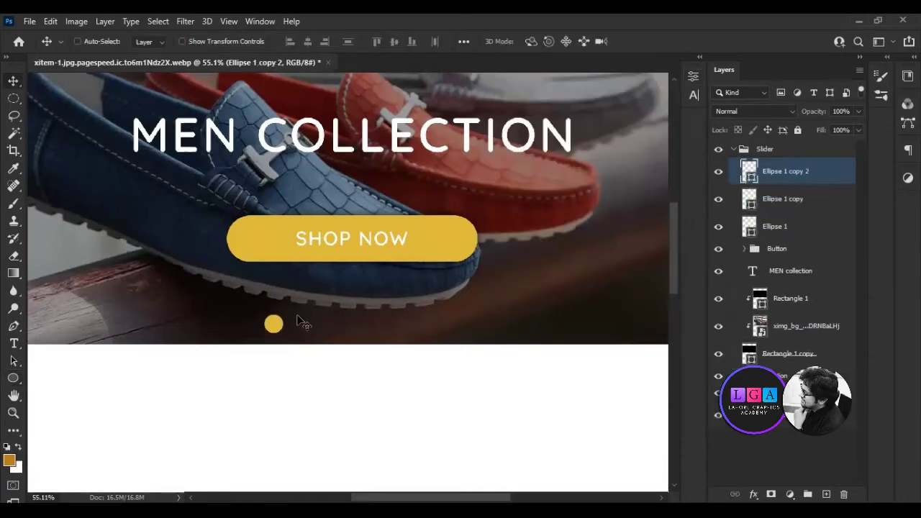
drag(275, 332, 354, 331)
key(alt+shift+bracketleft)
key(alt+shift+bracketleft)
ctrl+click(775, 226)
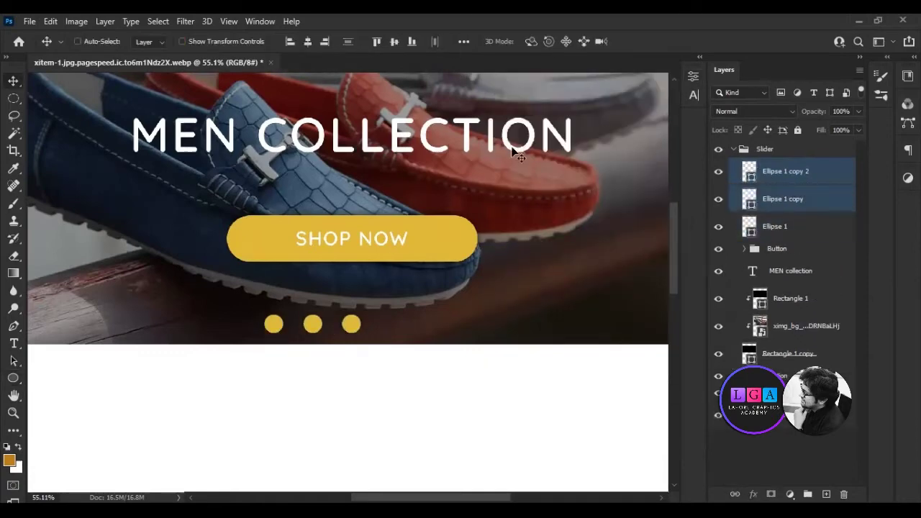
key(u)
click(151, 41)
click(75, 108)
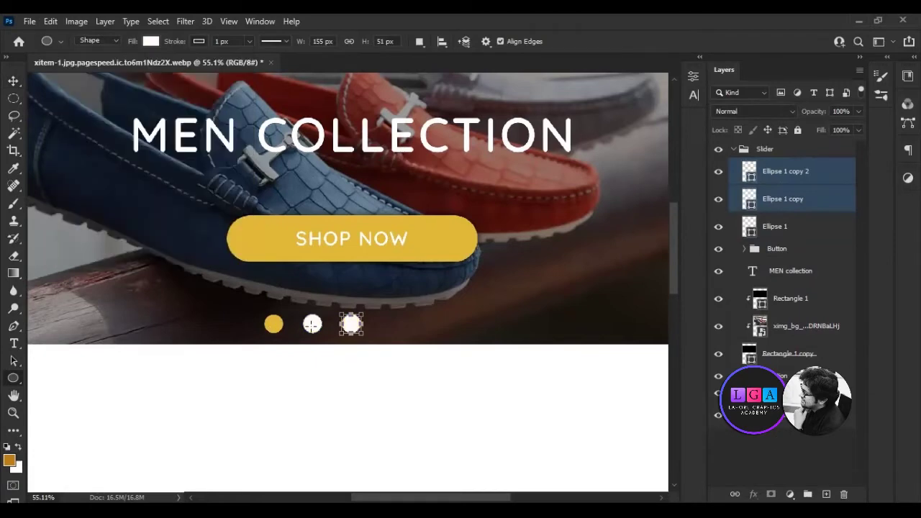
- Group the three dots as 'SLider Navigation' and clear the layer selection
key(ctrl+0)
key(alt+shift+bracketleft)
key(ctrl+g)
text(SLider Navigation)
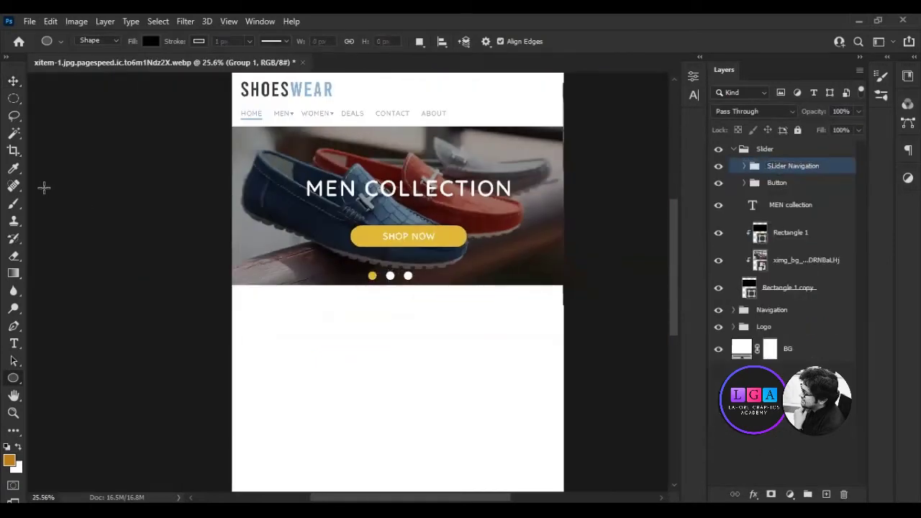
click(812, 350)
key(v)
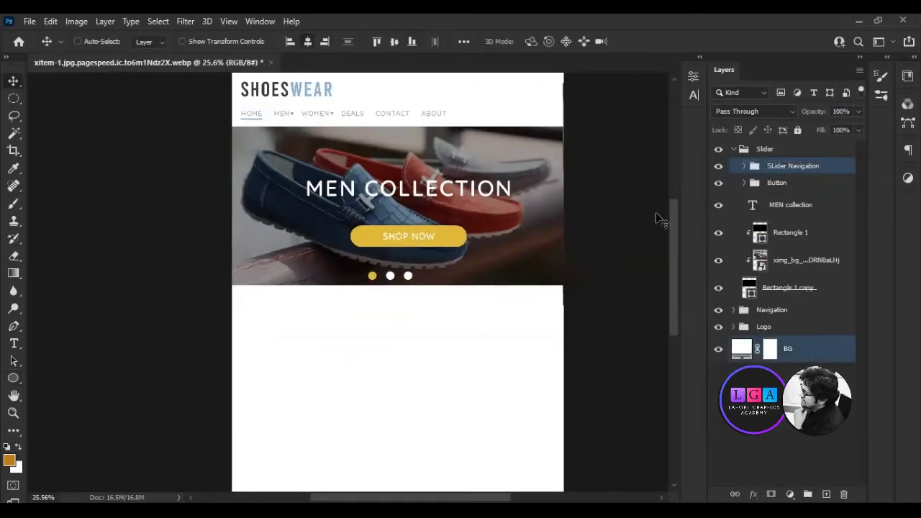
click(791, 233)
shift+click(806, 260)
click(793, 167)
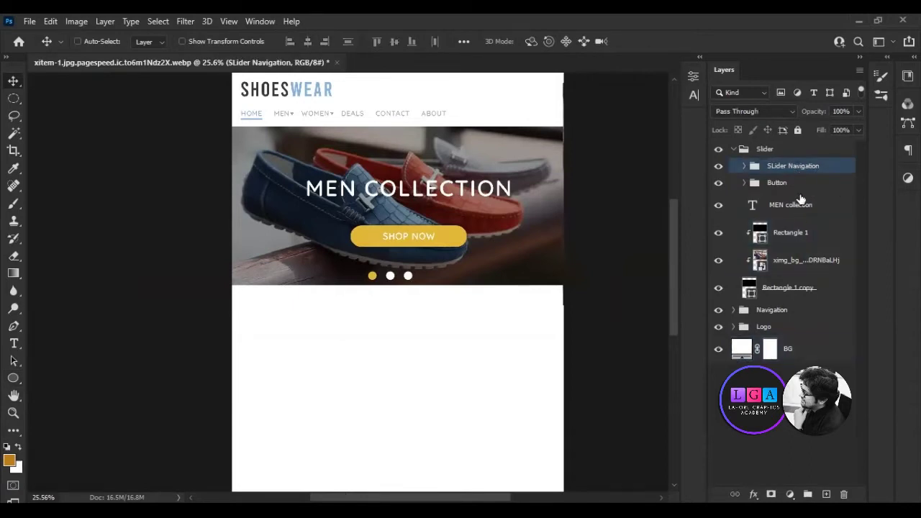
click(494, 314)
key(ctrl+r)
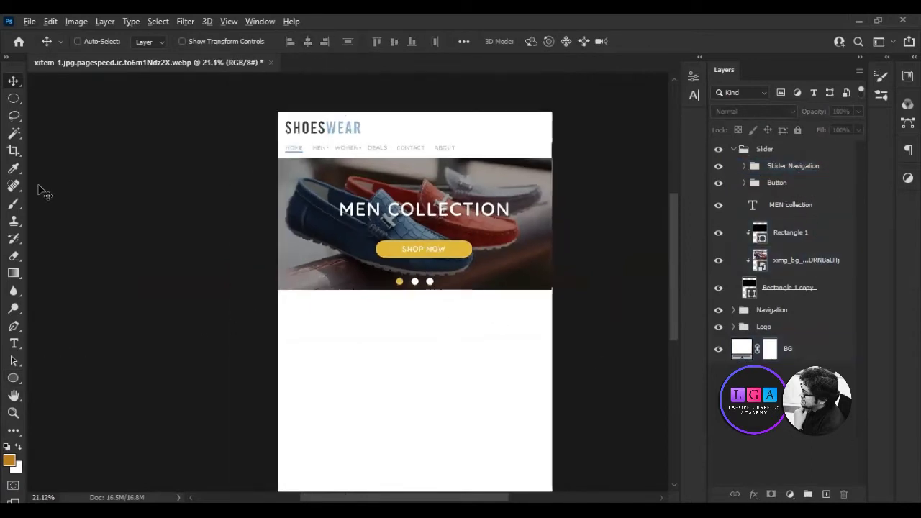
- Add a centre guide and horizontally centre the Button group and slider dots on the photo
scroll(312, 235, down, 1)
drag(30, 237, 354, 319)
scroll(354, 319, up, 2)
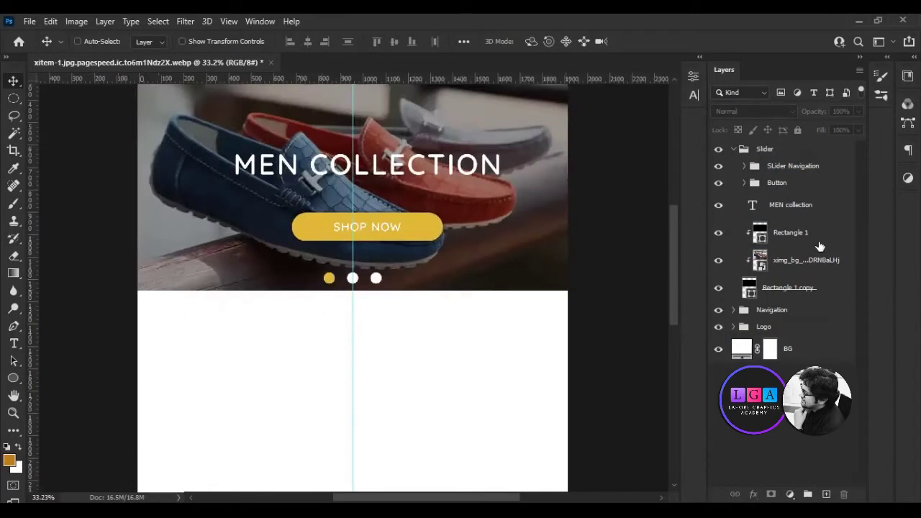
click(792, 183)
ctrl+click(801, 261)
click(308, 41)
scroll(396, 292, down, 1)
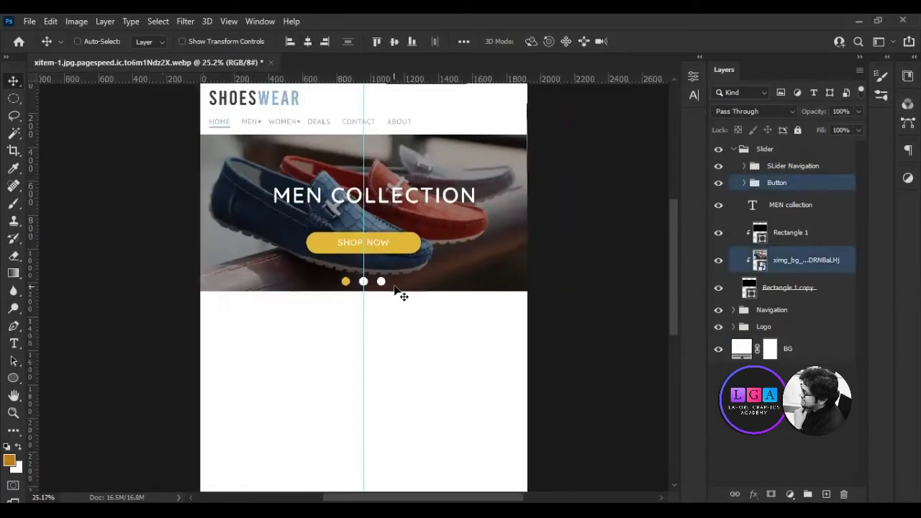
click(793, 166)
key(ctrl+t)
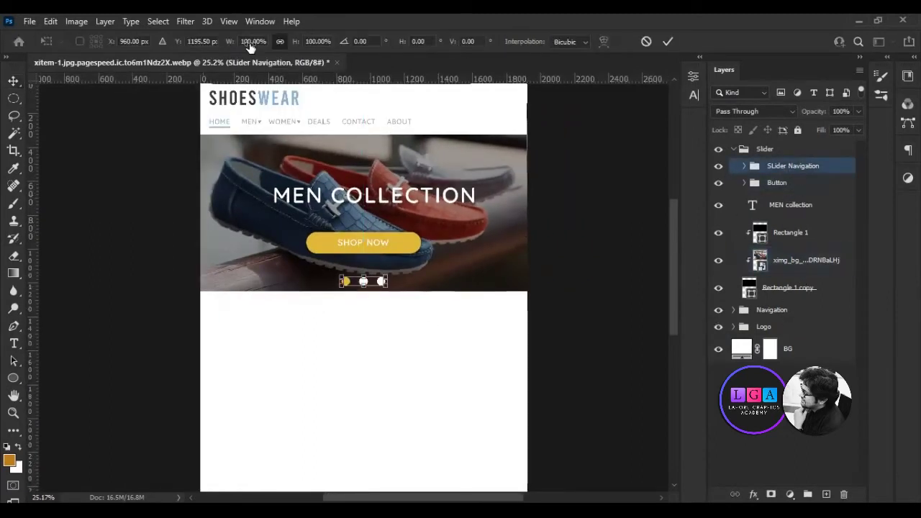
key(Return)
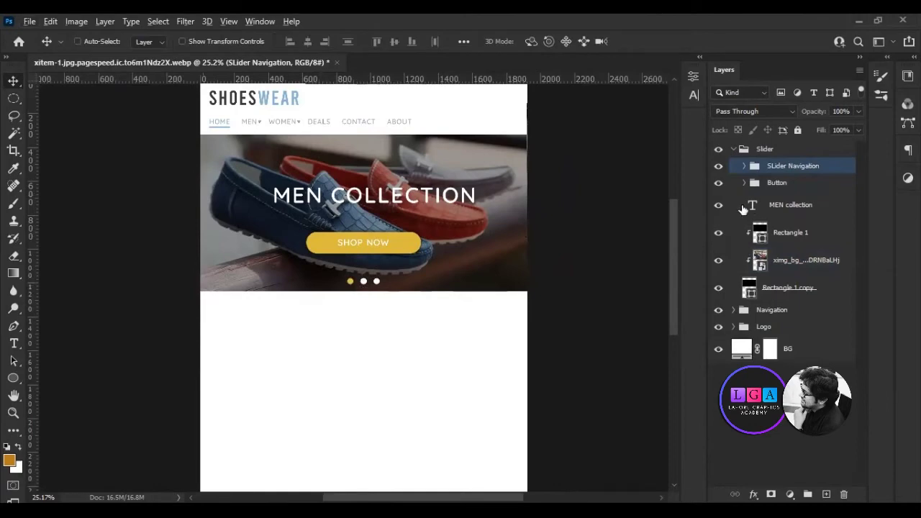
- Change the SHOP NOW button shape's fill to light blue
click(744, 182)
double_click(760, 233)
click(270, 97)
click(868, 161)
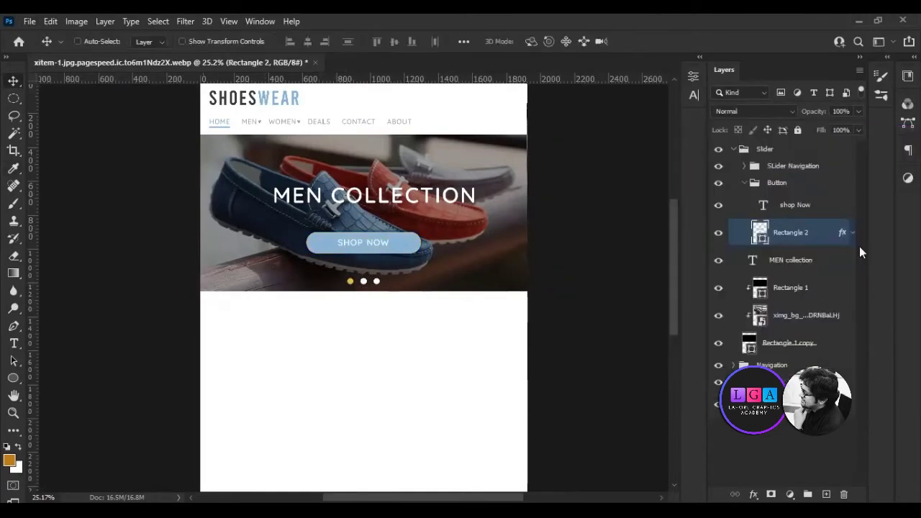
click(744, 182)
- Select the first slider dot and bring the empty area below the hero into view
click(744, 165)
click(760, 245)
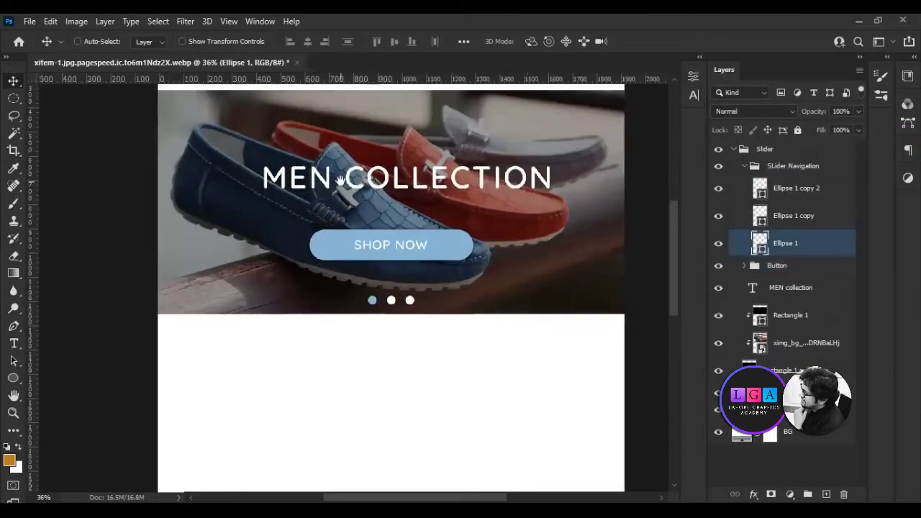
scroll(298, 333, up, 2)
scroll(384, 406, down, 1)
scroll(383, 407, down, 2)
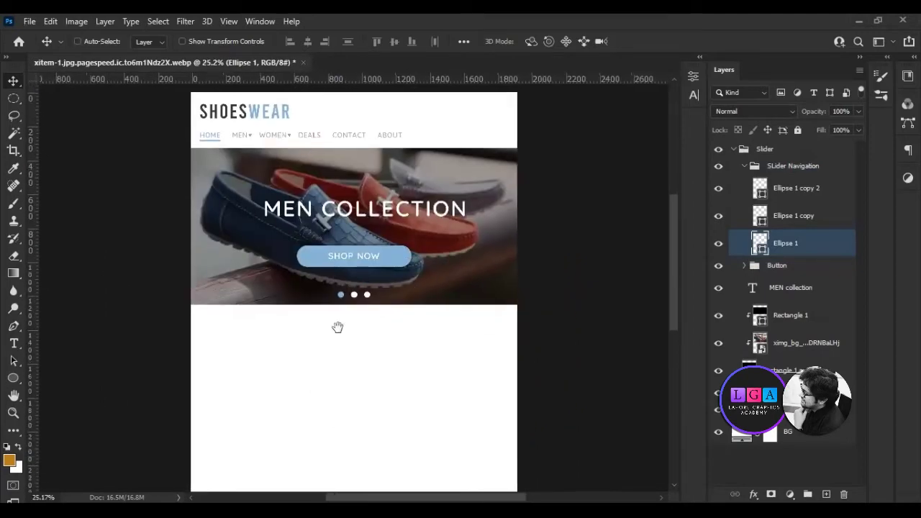
drag(338, 328, 336, 266)
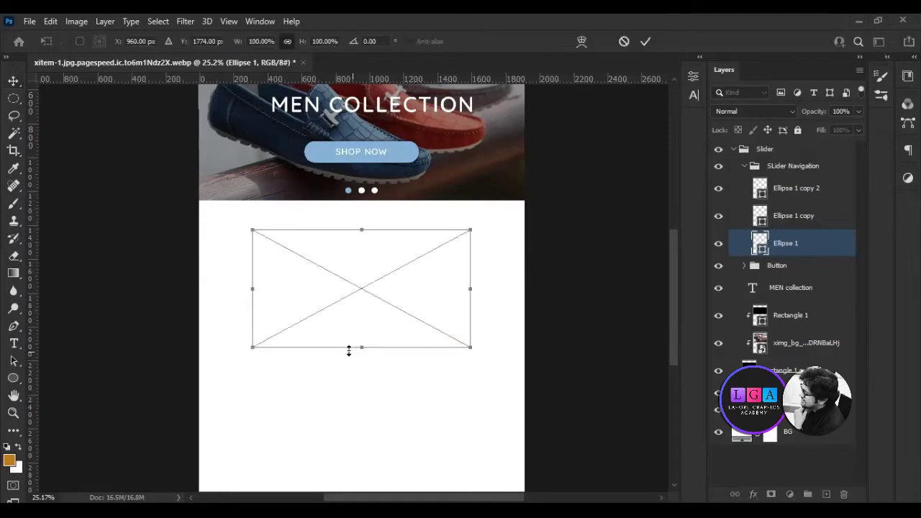
- Commit the placed shoe photos and move their layers above the Slider group
click(648, 41)
shift+click(806, 271)
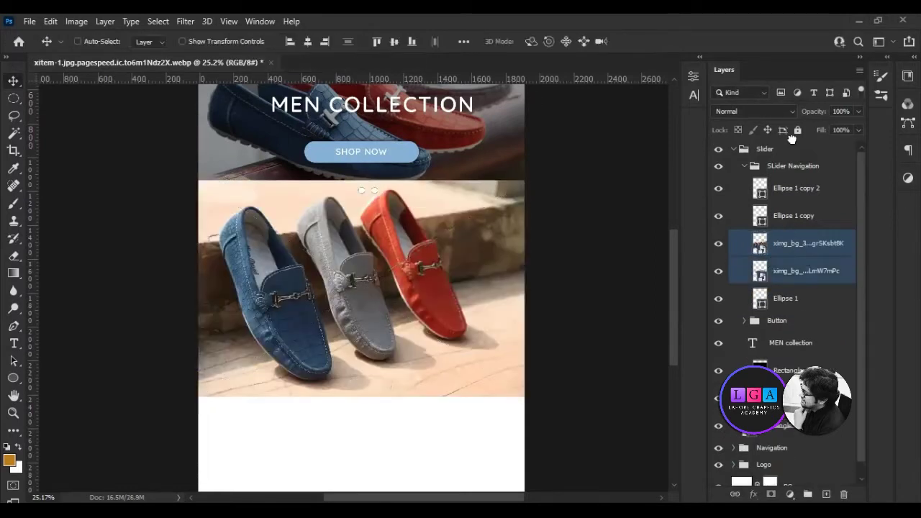
drag(807, 272, 791, 155)
- Draw a 794×576 rectangle box below the hero banner
click(13, 378)
right_click(13, 378)
click(64, 377)
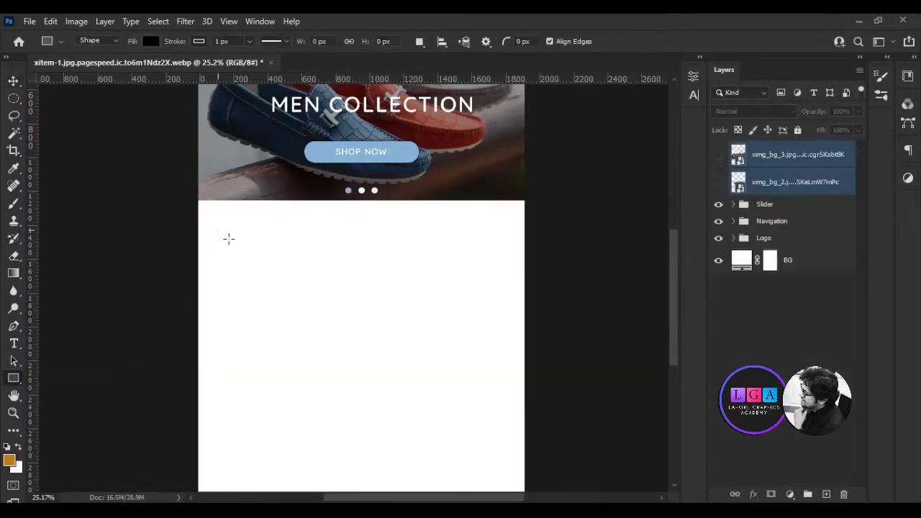
drag(218, 230, 353, 365)
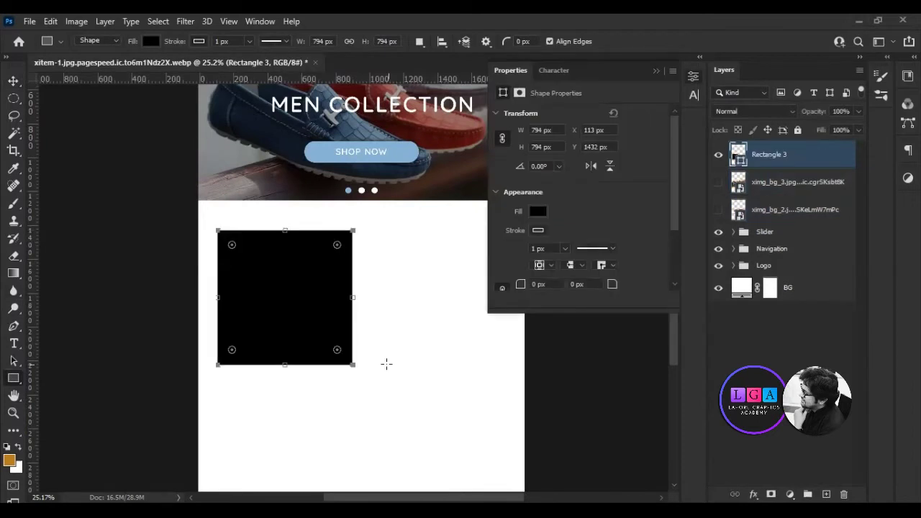
click(799, 159)
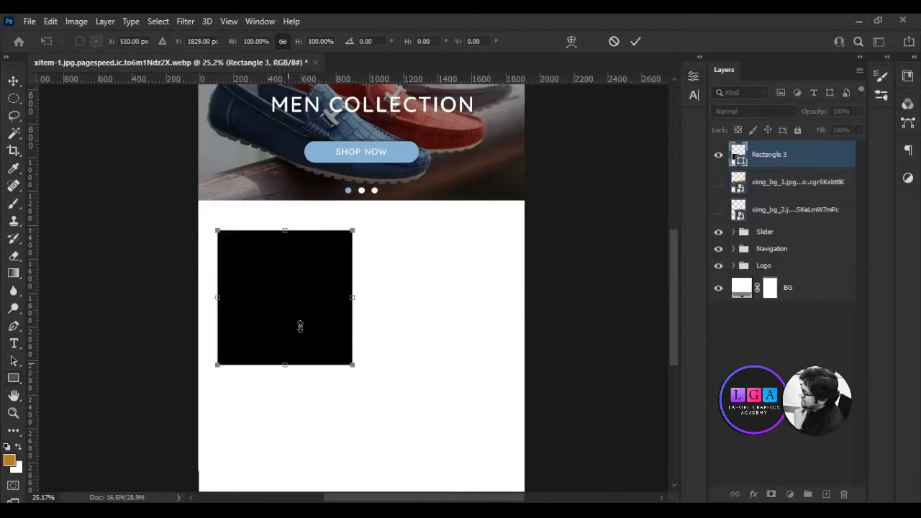
drag(286, 365, 285, 328)
- Duplicate the box beside the original and group both as Category 1
key(ctrl+j)
key(v)
drag(428, 284, 575, 284)
shift+click(769, 181)
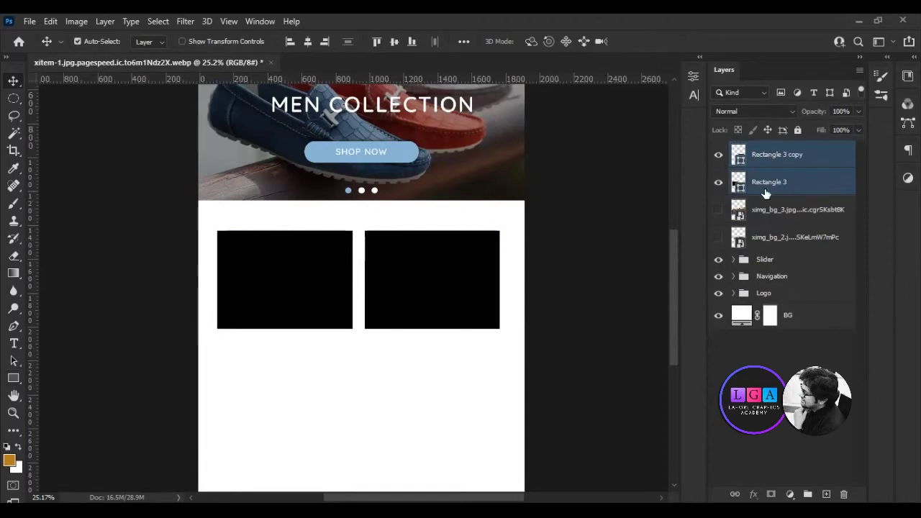
key(ctrl+g)
text(egory 1)
key(Return)
- Move both category photo layers into the Category 1 group
click(784, 173)
shift+click(792, 189)
drag(792, 189, 743, 157)
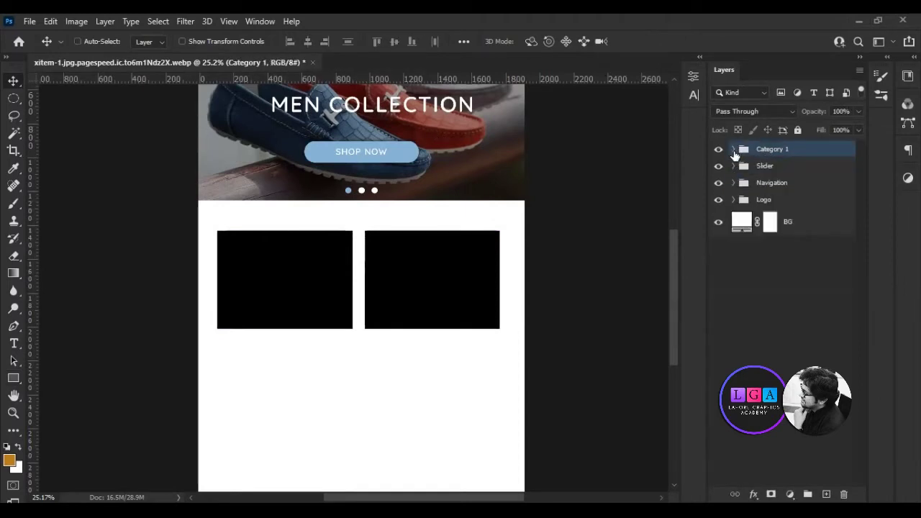
click(734, 149)
ctrl+click(395, 271)
- Scale the loafers photo to about half size and clip it into the left box
click(719, 172)
click(719, 172)
click(786, 173)
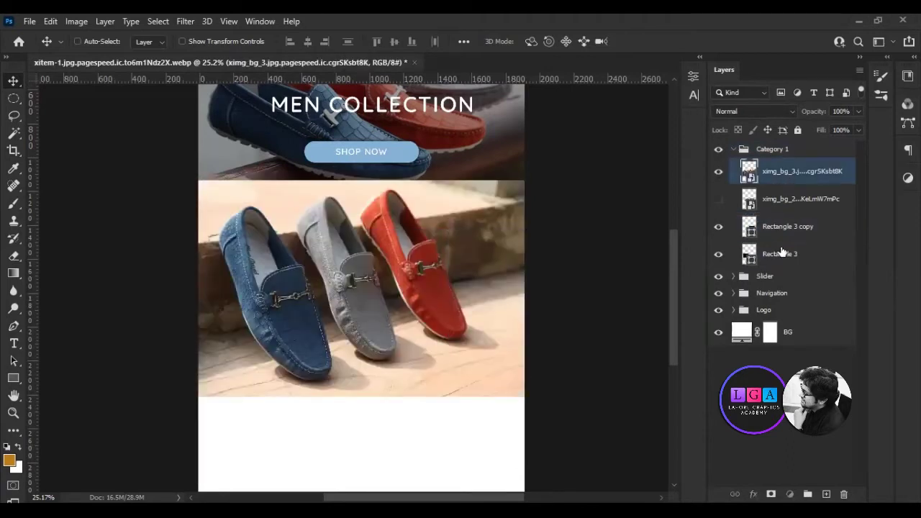
drag(780, 254, 780, 245)
key(ctrl+t)
drag(525, 180, 442, 233)
drag(356, 272, 353, 252)
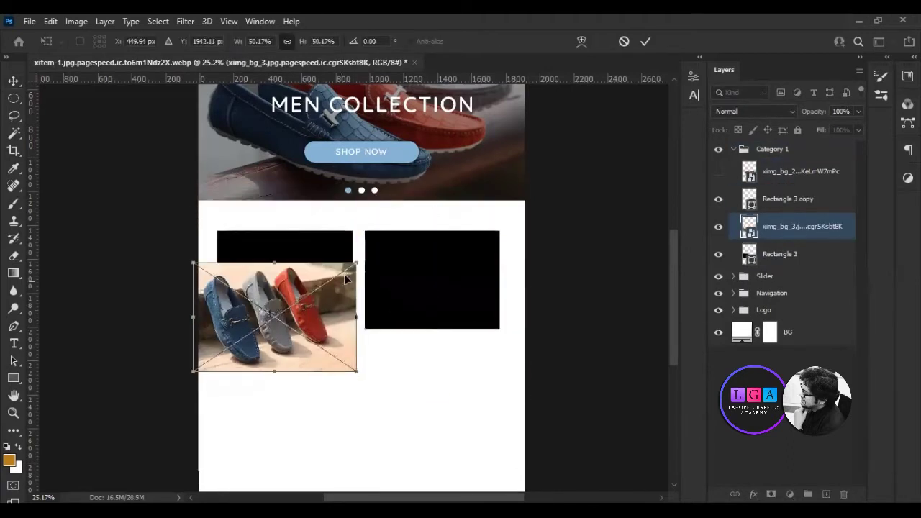
click(645, 41)
alt+click(782, 240)
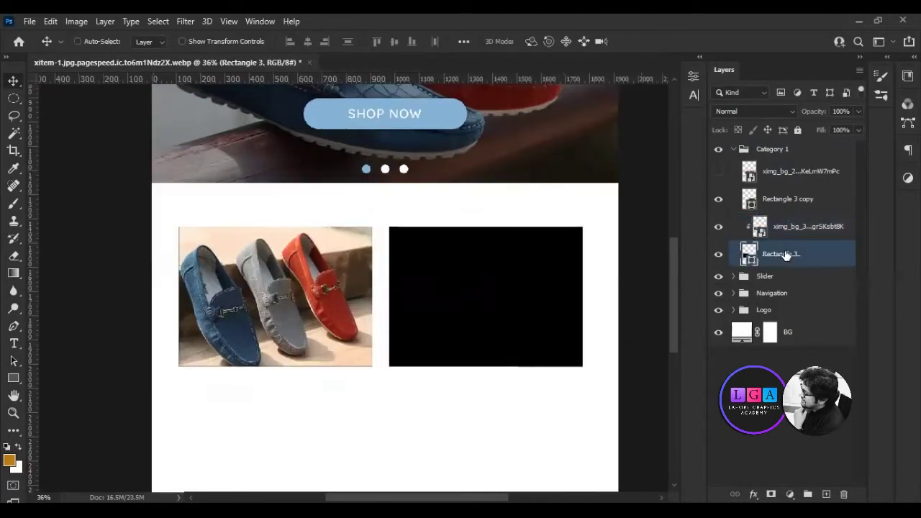
- Move the red heels photo over the right box and clip it in with Ctrl+Alt+G
key(u)
ctrl+click(756, 255)
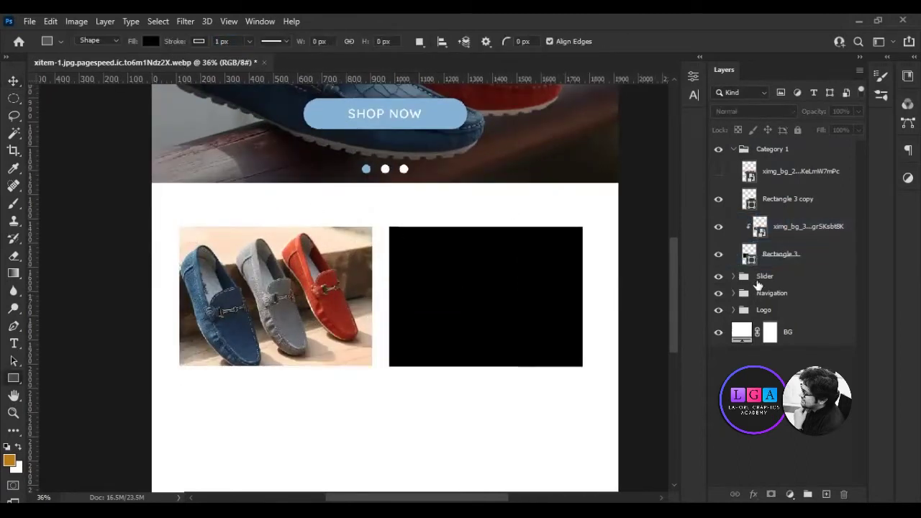
click(792, 200)
click(719, 171)
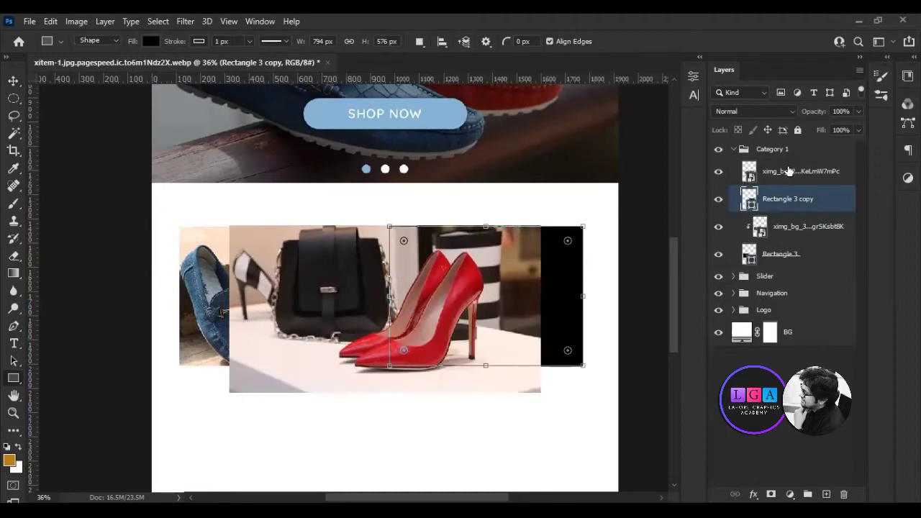
click(792, 171)
key(v)
drag(403, 285, 471, 285)
key(ctrl+alt+g)
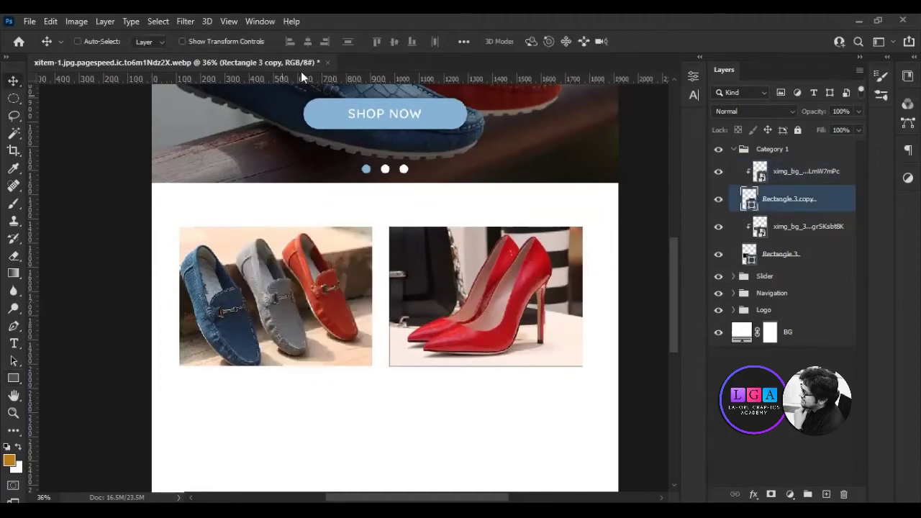
key(u)
- Try aligning Category 1 to the background, undoing the accidental photo shifts
click(792, 150)
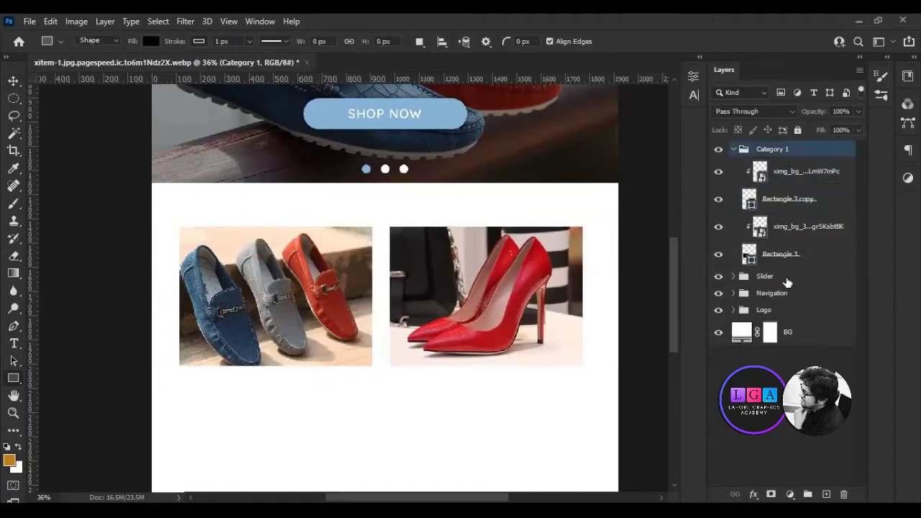
ctrl+click(785, 276)
key(v)
click(307, 42)
key(ctrl+z)
ctrl+click(817, 335)
click(308, 42)
key(ctrl+z)
- Centre the Category 1 group horizontally under the hero photo
click(733, 276)
click(792, 403)
ctrl+click(773, 149)
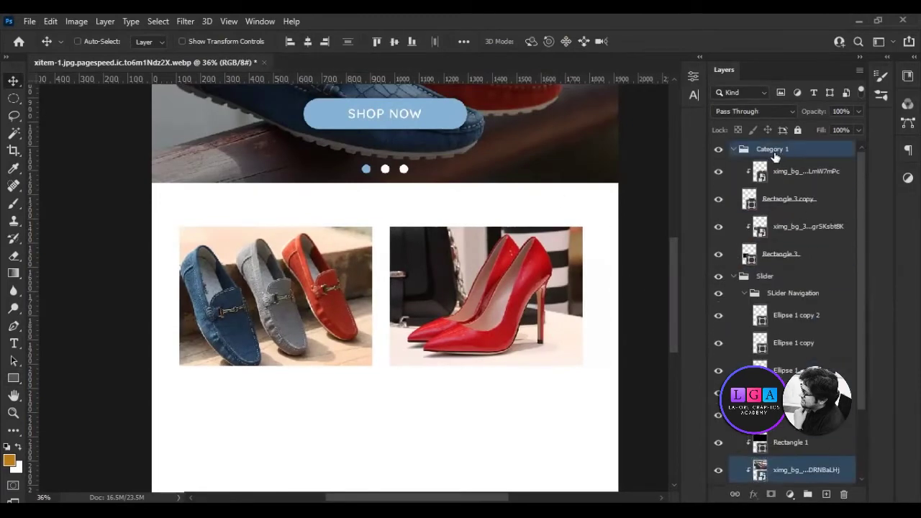
click(312, 40)
click(733, 149)
click(733, 165)
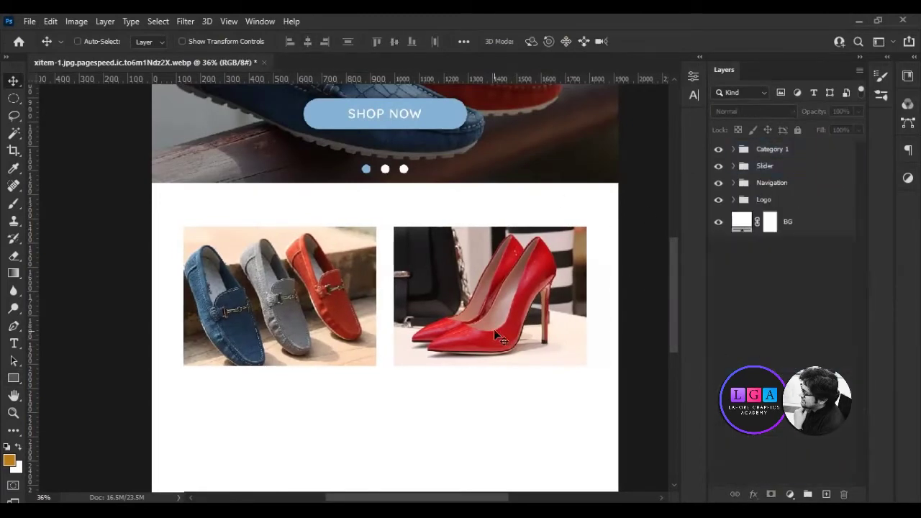
click(14, 344)
click(210, 395)
- Add a 62 pt MEN COLLECTION label under the loafers photo
key(BackSpace)
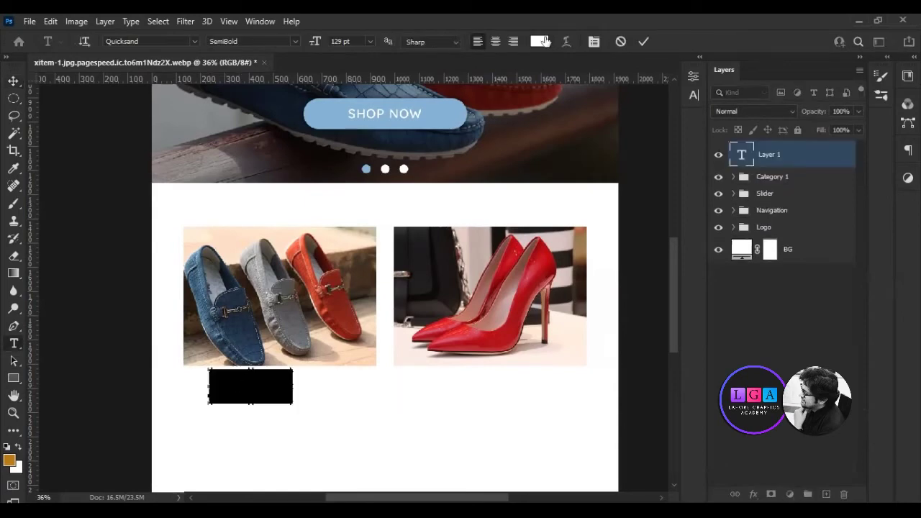
click(539, 41)
text(MEN)
click(868, 163)
text(COLLECTINS)
key(shift+Left)
key(shift+Left)
key(shift+Left)
text(ION)
drag(315, 43, 267, 72)
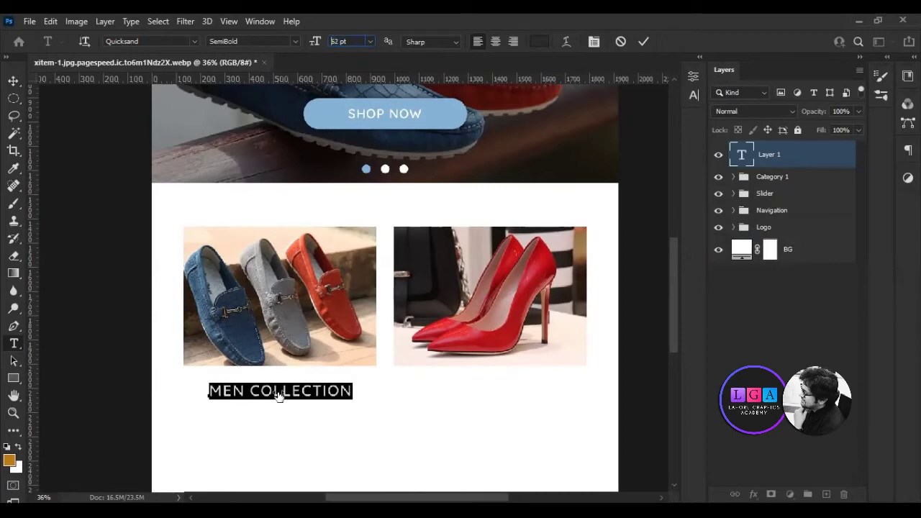
key(ctrl+Return)
- Duplicate the label under the heels photo and change it to WOMEN COLLECTION
key(ctrl+j)
key(v)
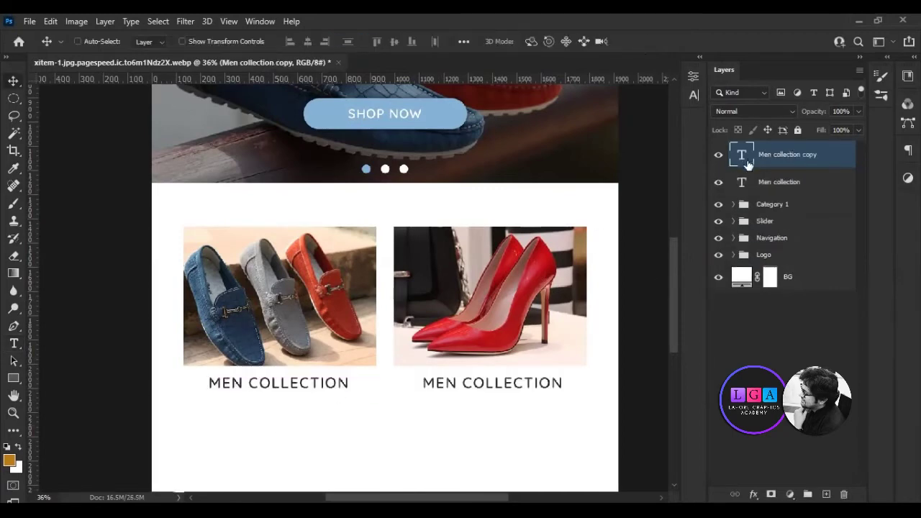
drag(321, 389, 533, 389)
double_click(492, 383)
click(422, 383)
text(WOM)
key(BackSpace)
click(644, 41)
key(shift+Left)
key(shift+Left)
key(shift+Left)
- Move both collection labels into the Category 1 group
scroll(311, 350, down, 2)
scroll(328, 302, up, 2)
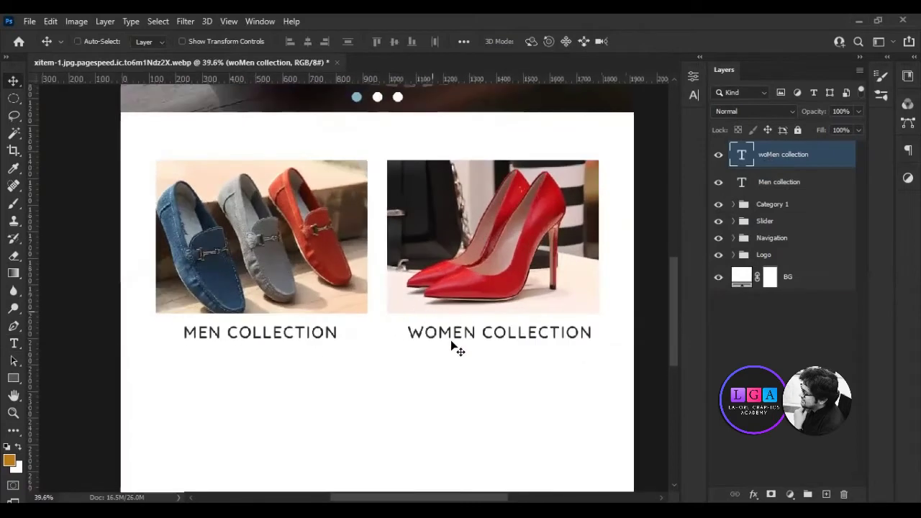
scroll(390, 288, down, 2)
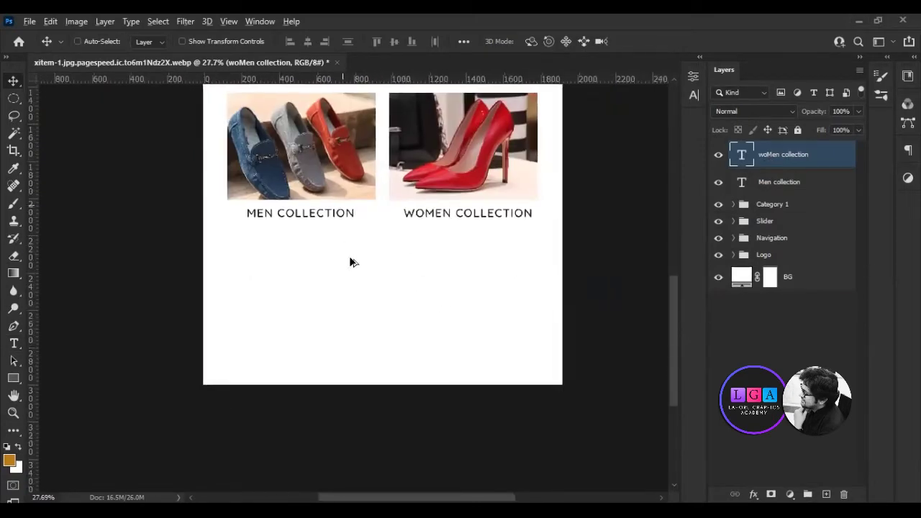
scroll(352, 278, up, 2)
drag(780, 181, 772, 205)
click(154, 226)
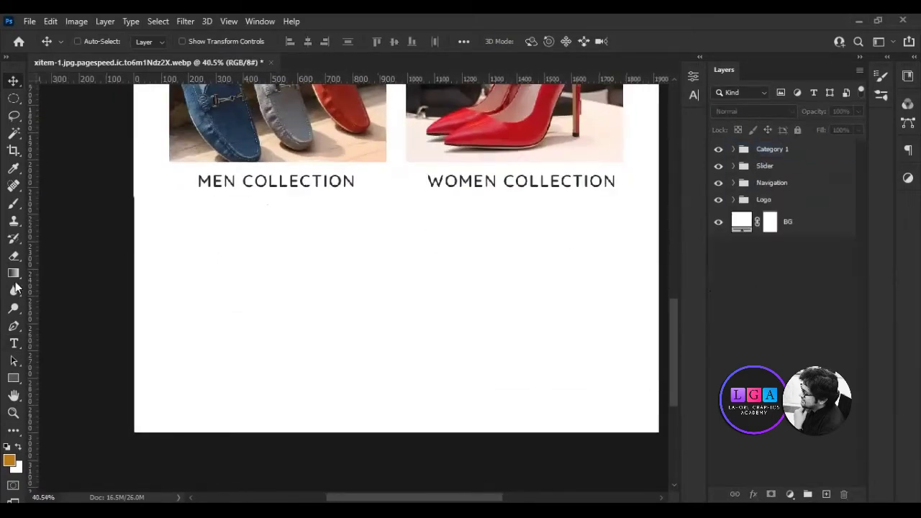
- Add a BEST SELLERS heading below the collection labels
click(16, 346)
click(332, 289)
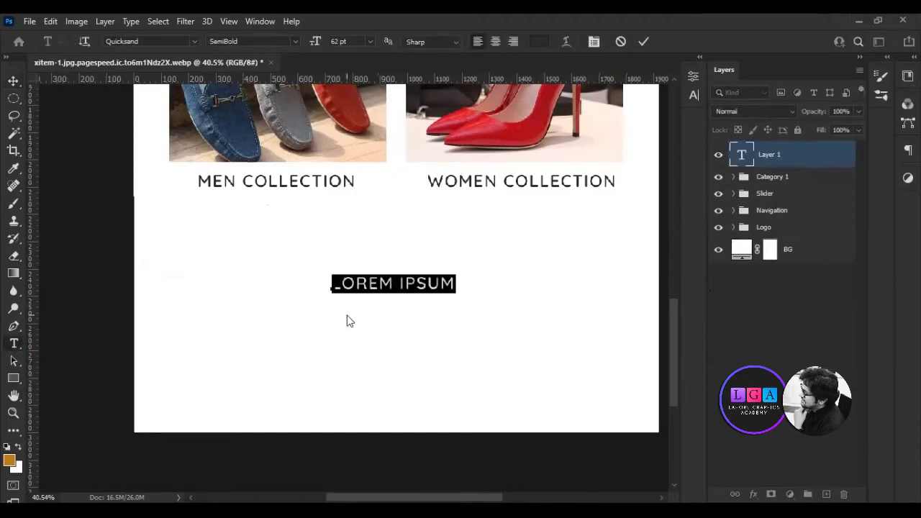
text(BEST SELLERS)
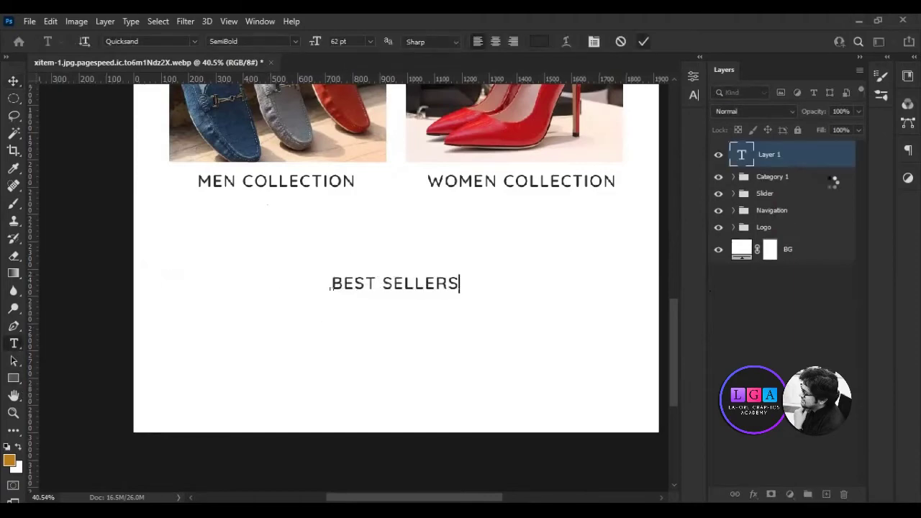
click(643, 41)
click(734, 177)
scroll(505, 230, down, 2)
drag(505, 230, 407, 389)
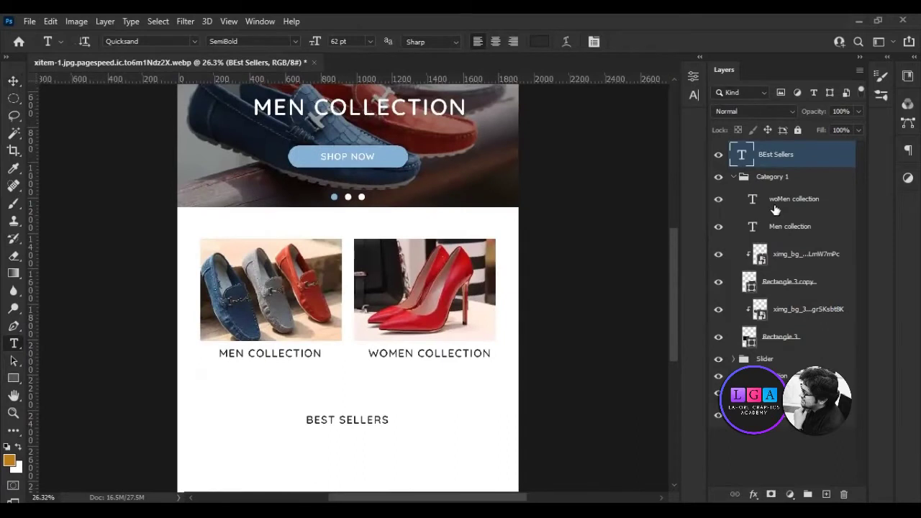
- Shrink both collection labels to 79% width and centre each under its photo
ctrl+click(794, 199)
ctrl+click(789, 226)
key(ctrl+t)
key(Escape)
click(794, 198)
ctrl+click(790, 226)
key(ctrl+t)
drag(231, 41, 216, 41)
key(Return)
ctrl+click(329, 348)
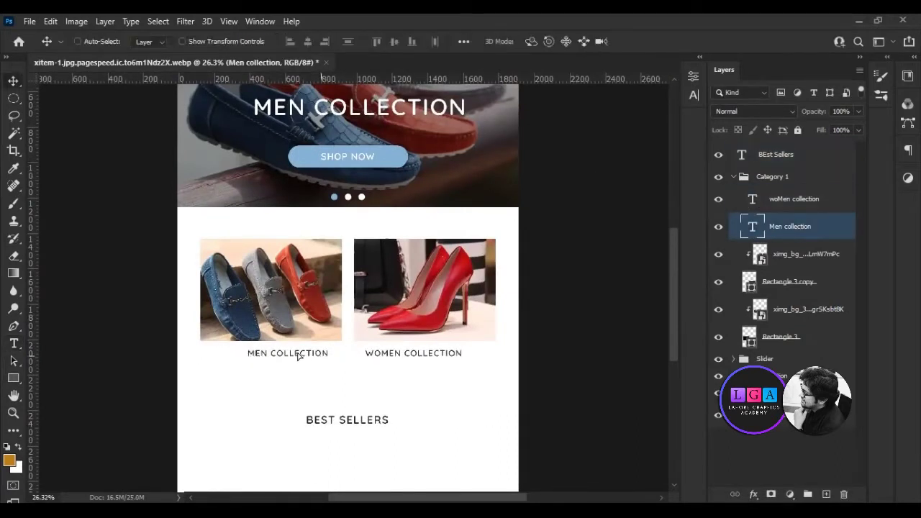
drag(306, 354, 289, 350)
drag(427, 358, 439, 353)
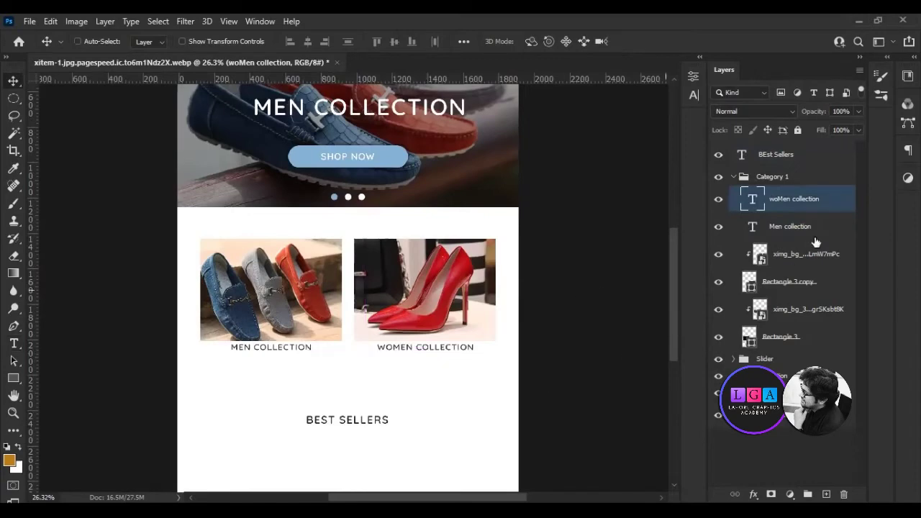
- Extend the canvas height to 4000 px, anchored at the top
ctrl+click(822, 226)
scroll(391, 395, up, 1)
scroll(451, 360, up, 1)
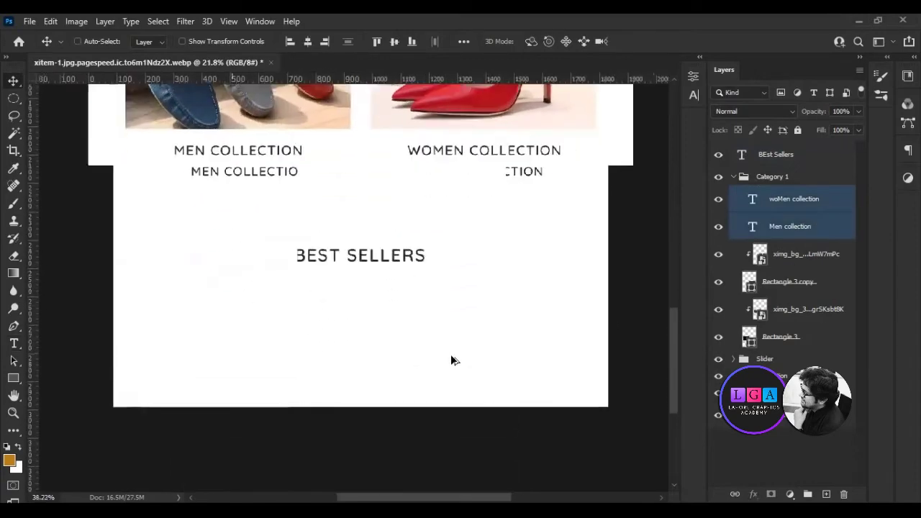
click(734, 177)
scroll(303, 353, down, 2)
key(ctrl+alt+c)
click(611, 245)
double_click(592, 201)
text(4000)
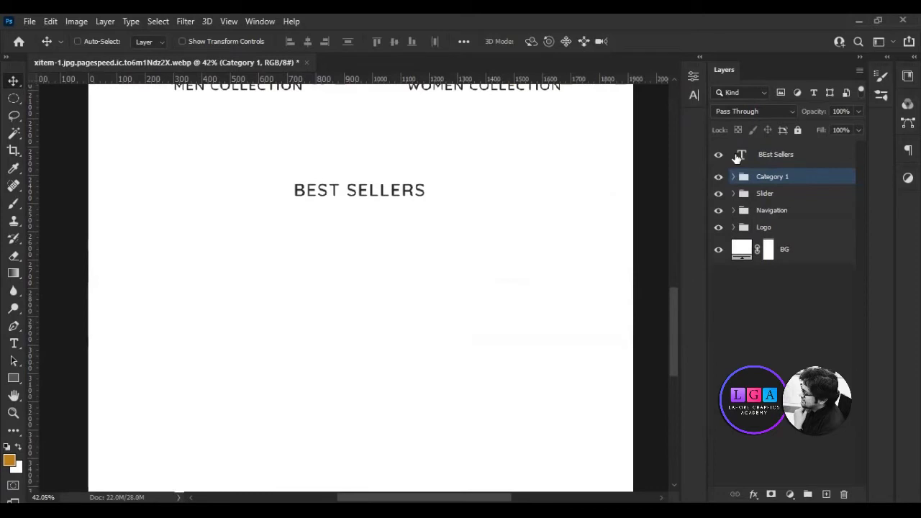
key(alt+bracketright)
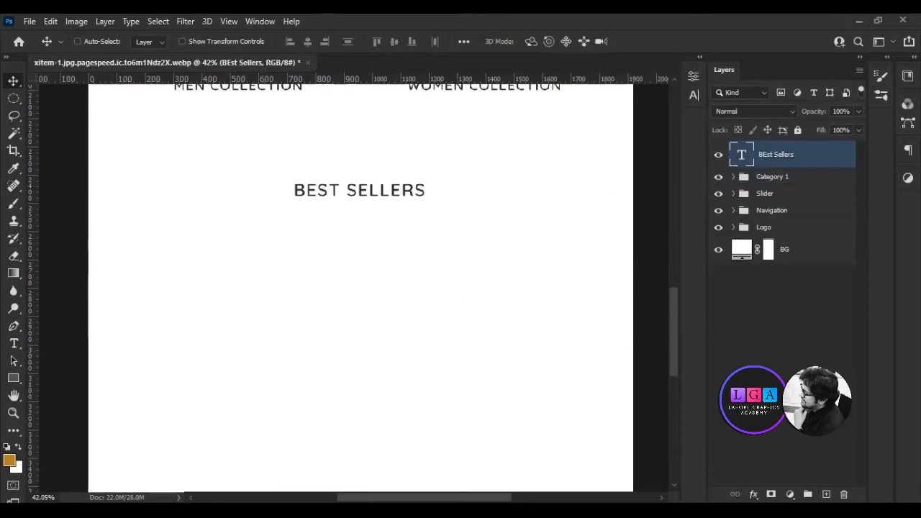
- Place the shoe product photos onto the page, confirming each placement
drag(335, 273, 336, 274)
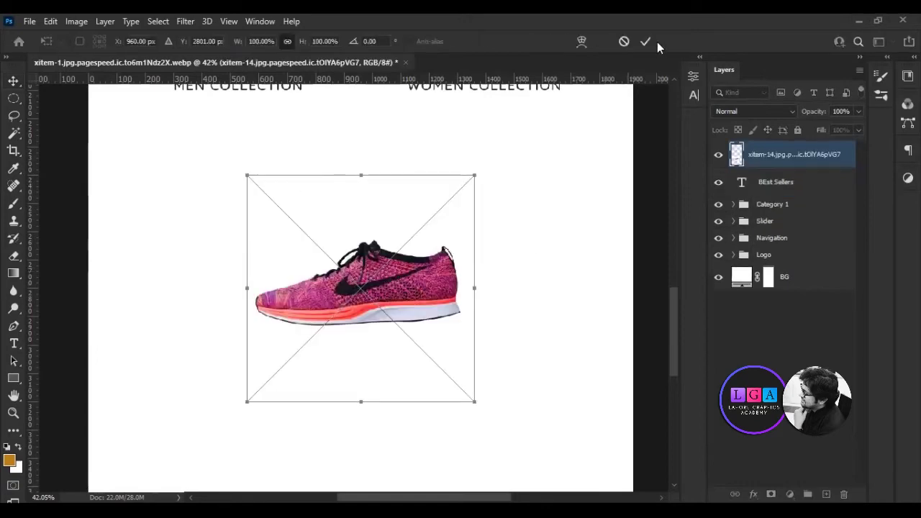
click(647, 41)
click(647, 41)
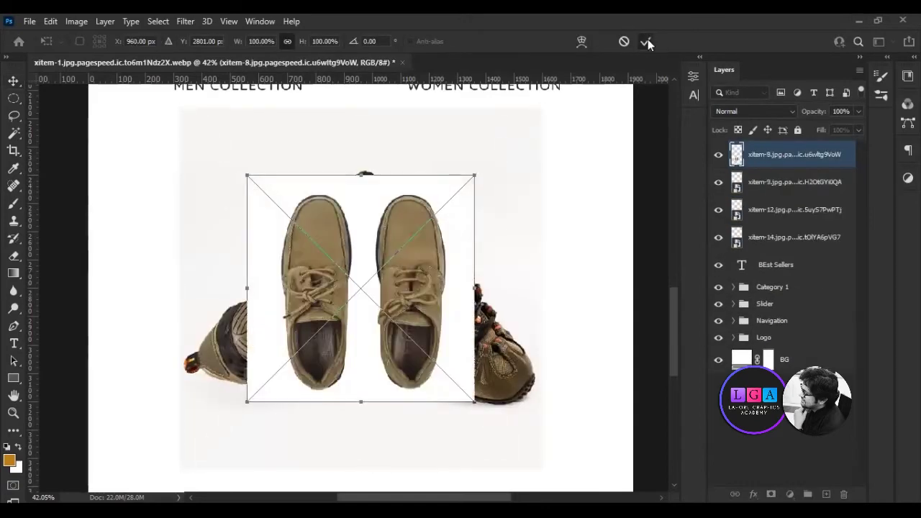
click(647, 41)
click(647, 41)
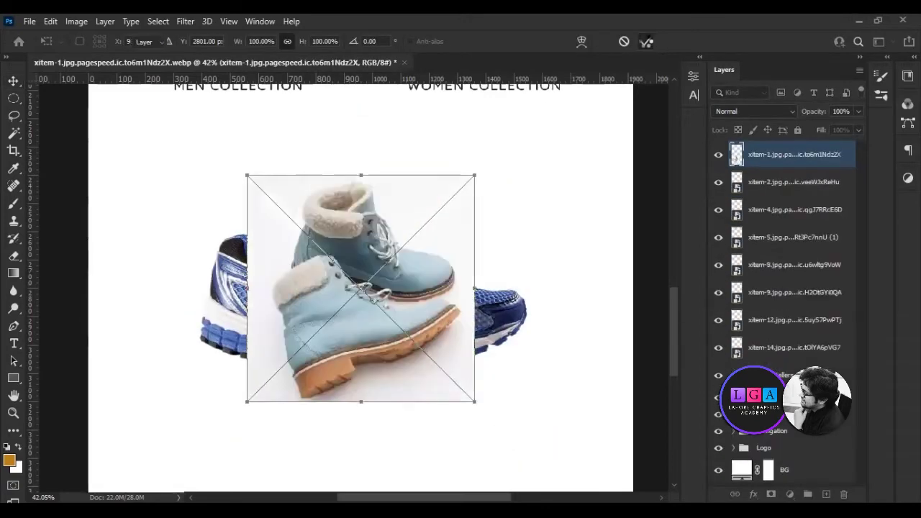
click(647, 41)
ctrl+click(792, 184)
- Group the shoe photo layers into a group named Product Images
shift+click(785, 349)
key(ctrl+g)
double_click(772, 149)
text(Product Images)
key(Return)
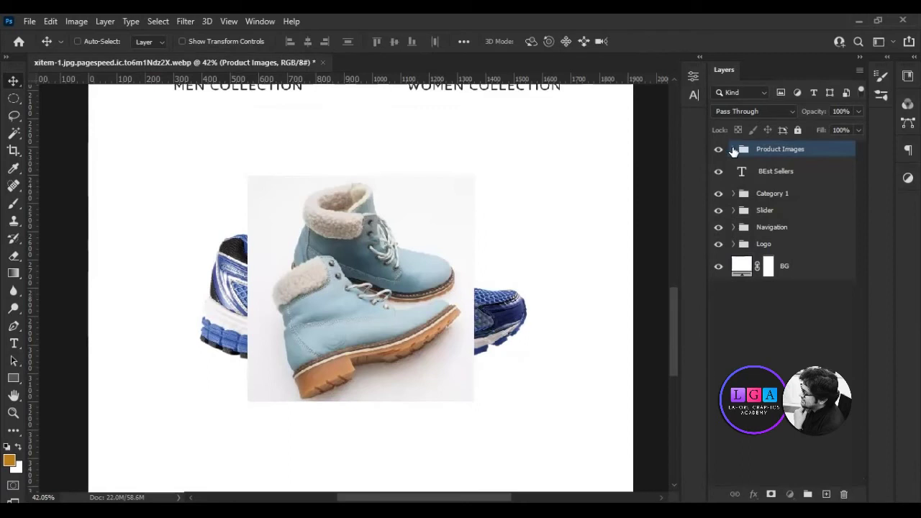
- Hide the overlapping shoe images and move xitem-4 and xitem-9 to the top of the group
click(733, 149)
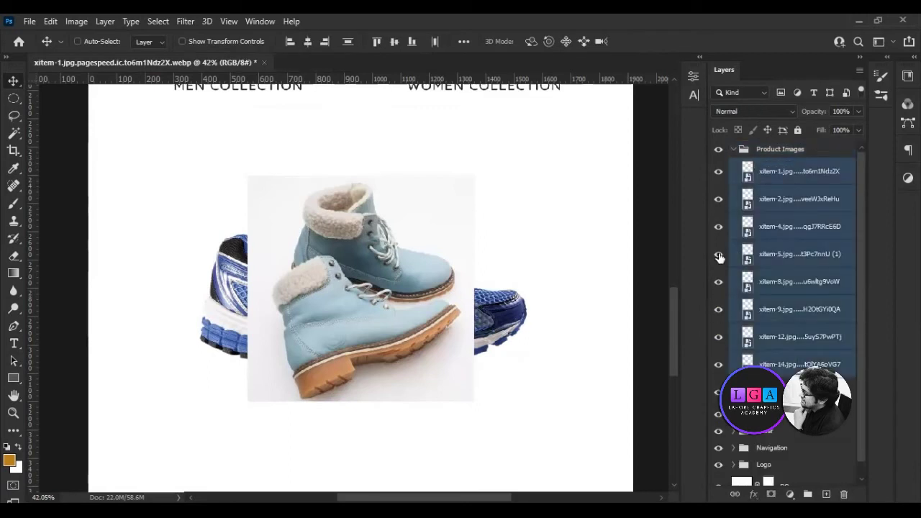
click(718, 256)
click(717, 205)
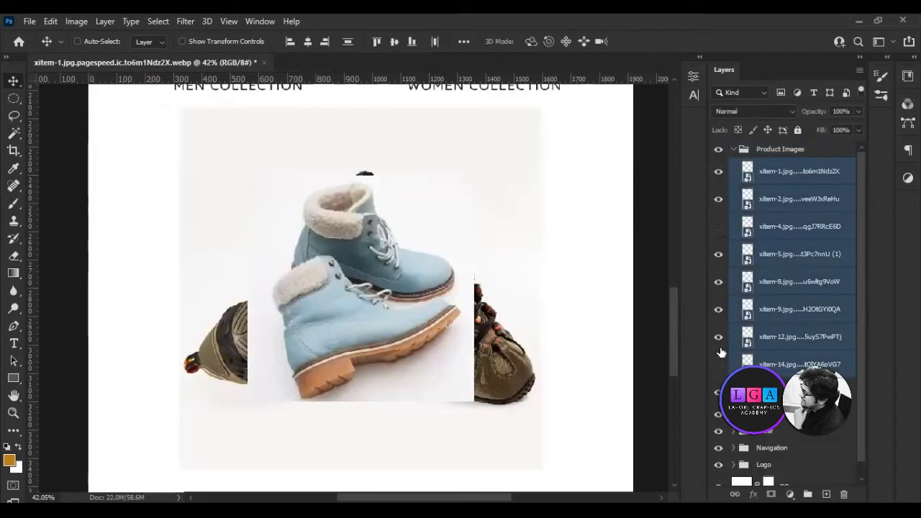
click(718, 309)
click(741, 228)
ctrl+click(778, 310)
drag(774, 167, 774, 157)
click(799, 226)
shift+click(799, 365)
- Scale down the first-row shoes and distribute the four evenly across the row
key(ctrl+t)
drag(475, 179, 401, 251)
drag(329, 330, 304, 325)
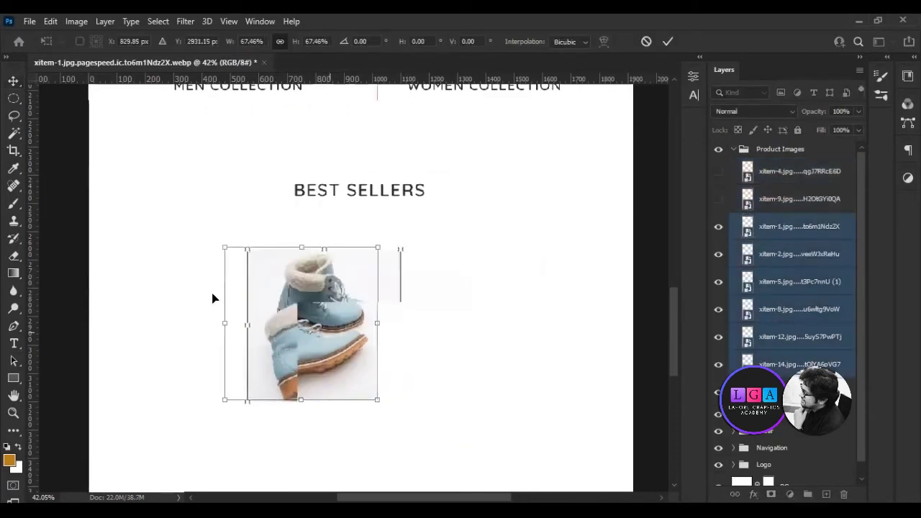
drag(212, 298, 95, 298)
key(Return)
click(792, 227)
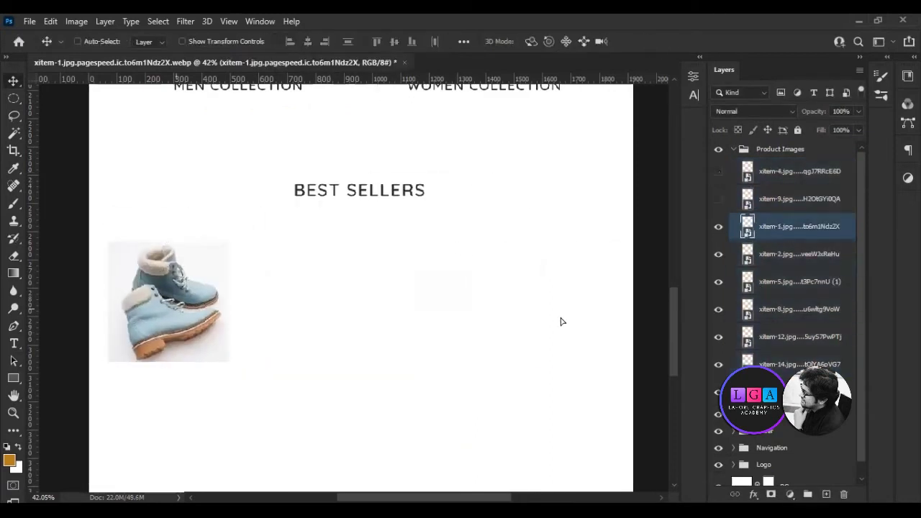
shift+click(792, 310)
click(434, 41)
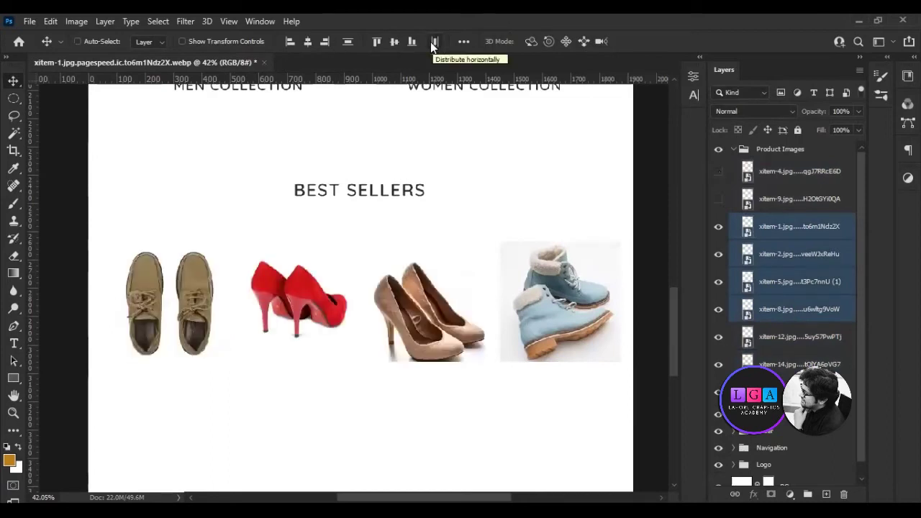
- Move xitem-12 and xitem-14 to the top, show xitem-9, and test-resize the second row
click(792, 337)
shift+click(792, 364)
drag(792, 364, 774, 157)
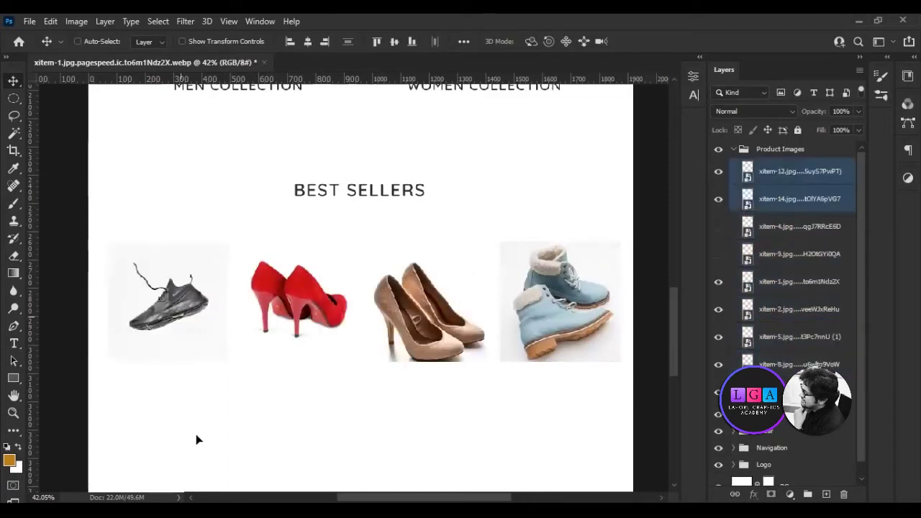
scroll(346, 328, down, 1)
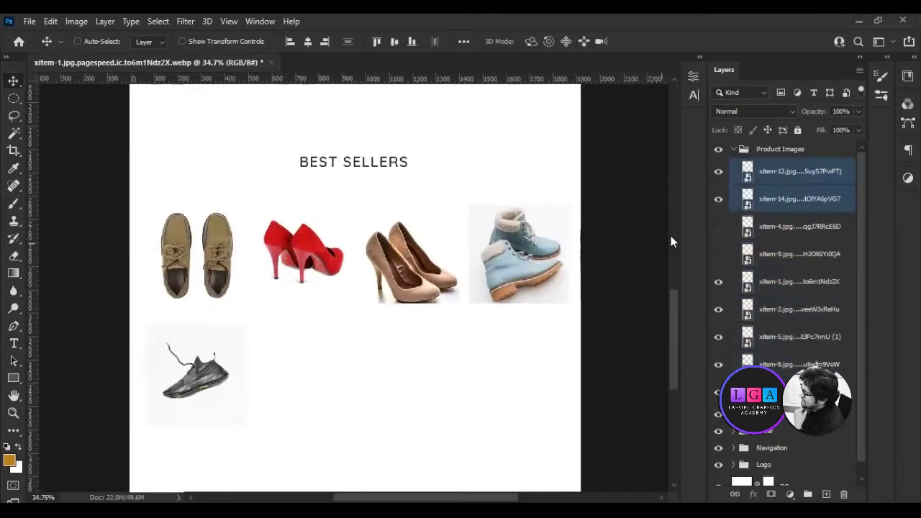
click(719, 253)
click(792, 226)
shift+click(792, 253)
key(ctrl+t)
mouse_move(502, 93)
mouse_down()
mouse_move(269, 389)
mouse_move(240, 459)
mouse_up()
scroll(254, 291, down, 3)
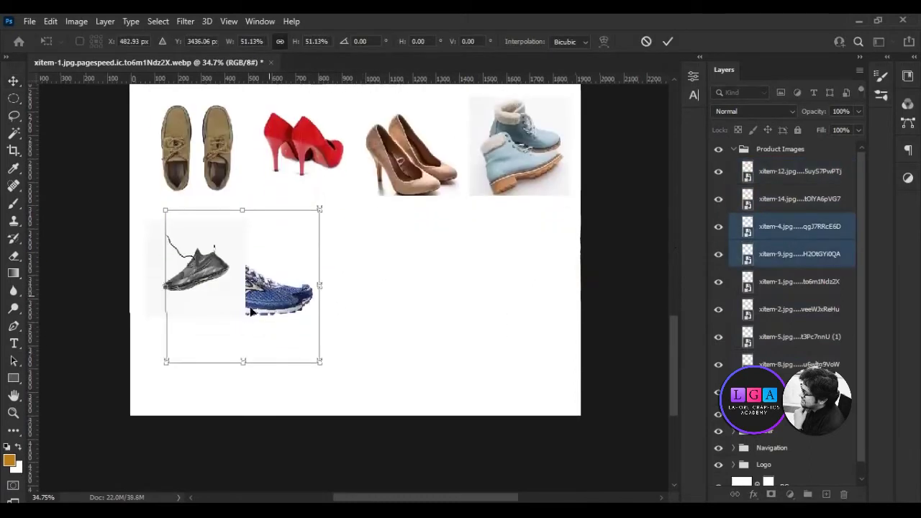
key(Escape)
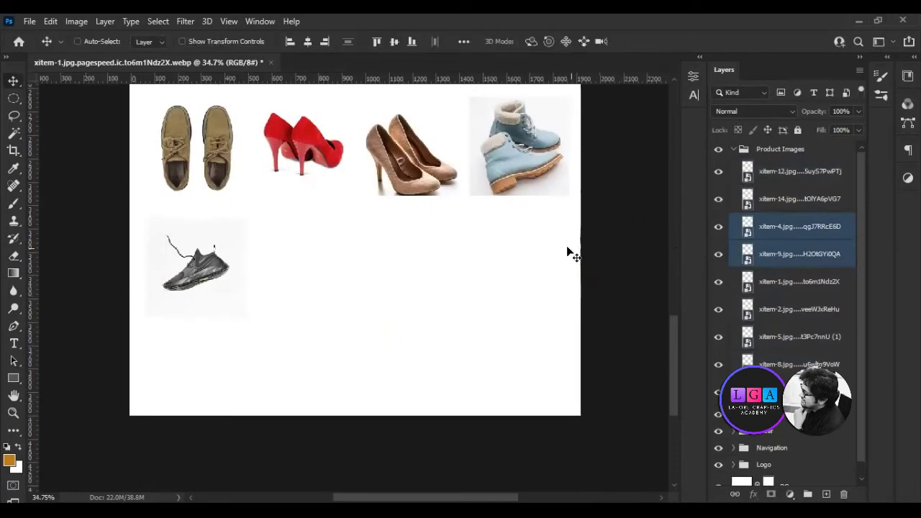
- Colour-label first-row layers red and second-row layers blue, then nudge the second row down
click(792, 281)
shift+click(727, 365)
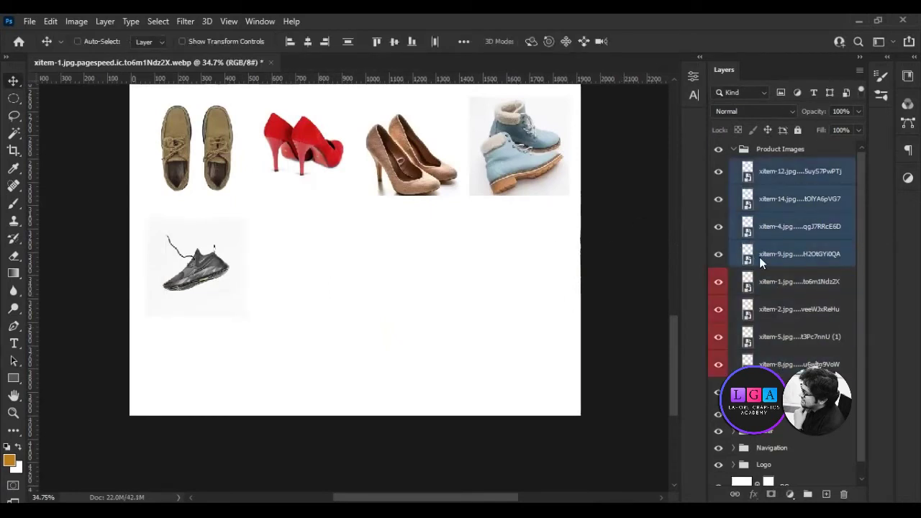
click(799, 171)
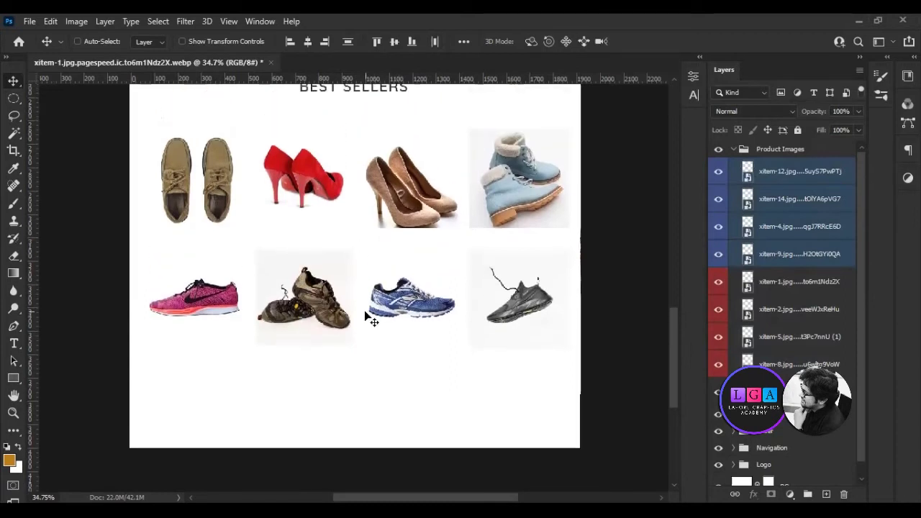
key(ctrl+z)
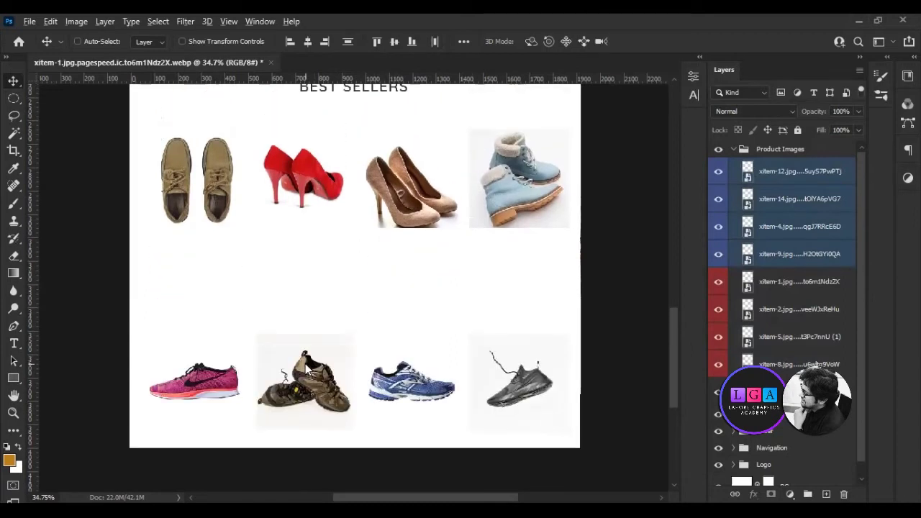
- Add a SHOES (S001) caption under the first shoe in Quicksand at 42 pt
click(766, 289)
key(t)
click(157, 258)
text(SHOES )
text(001))
key(ctrl+a)
click(193, 40)
click(172, 159)
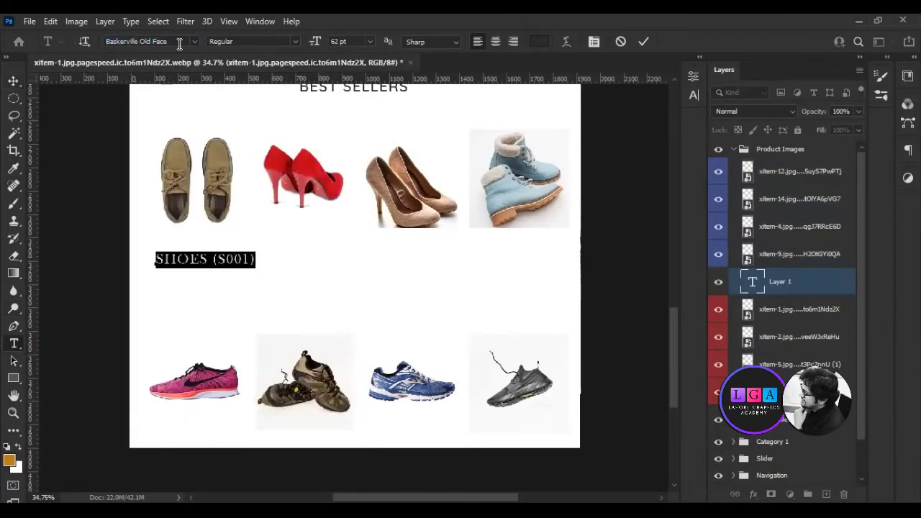
key(ctrl+z)
drag(314, 38, 305, 41)
click(214, 278)
- Give one shoe photo a drop shadow with reduced opacity
key(ctrl+alt+a)
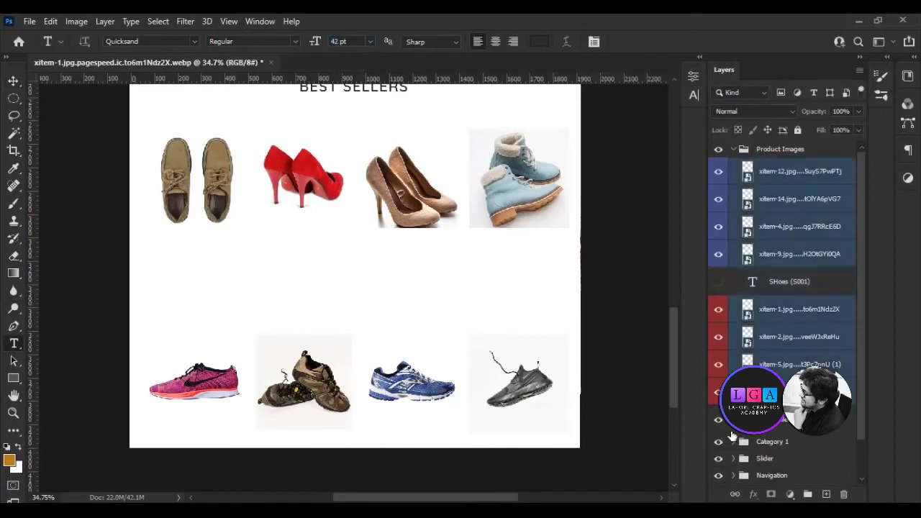
click(791, 392)
click(753, 494)
click(777, 479)
drag(567, 189, 543, 189)
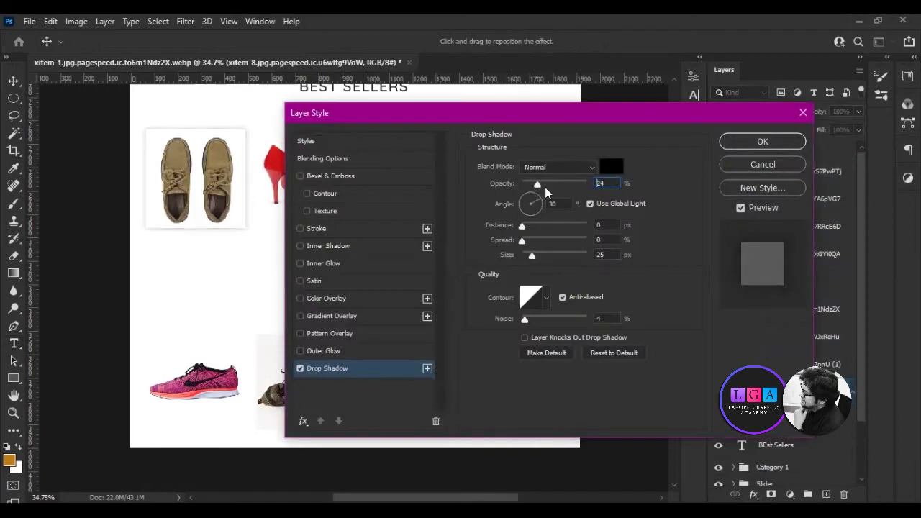
click(742, 142)
- Copy the drop shadow style and paste it onto the first-row and second-row shoe layers
right_click(792, 393)
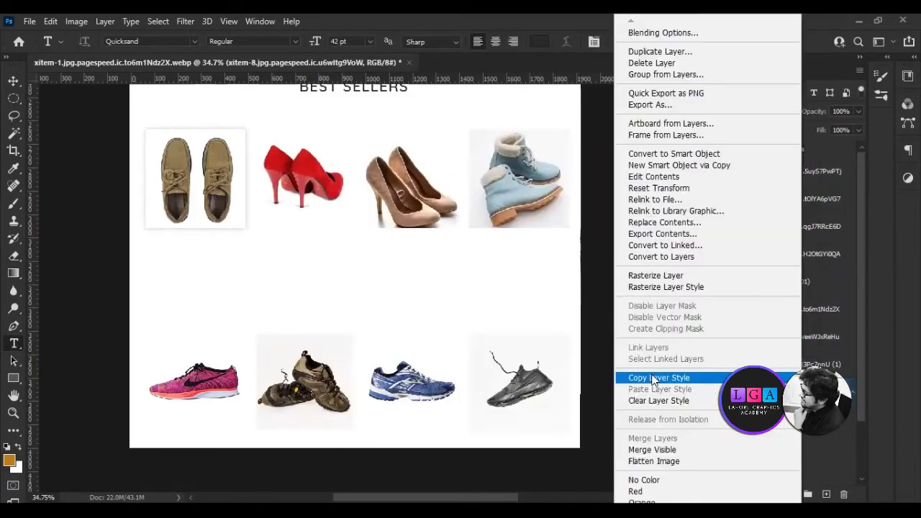
click(648, 376)
click(792, 309)
right_click(792, 336)
click(648, 386)
click(802, 180)
right_click(803, 180)
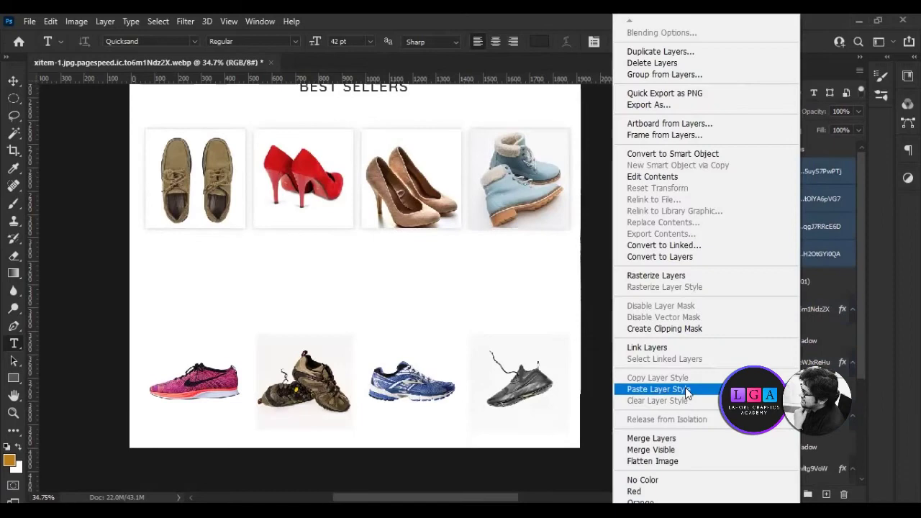
click(648, 386)
- Reselect the caption layer, collapse Product Images, and make the caption visible
scroll(813, 146, up, 1)
click(784, 154)
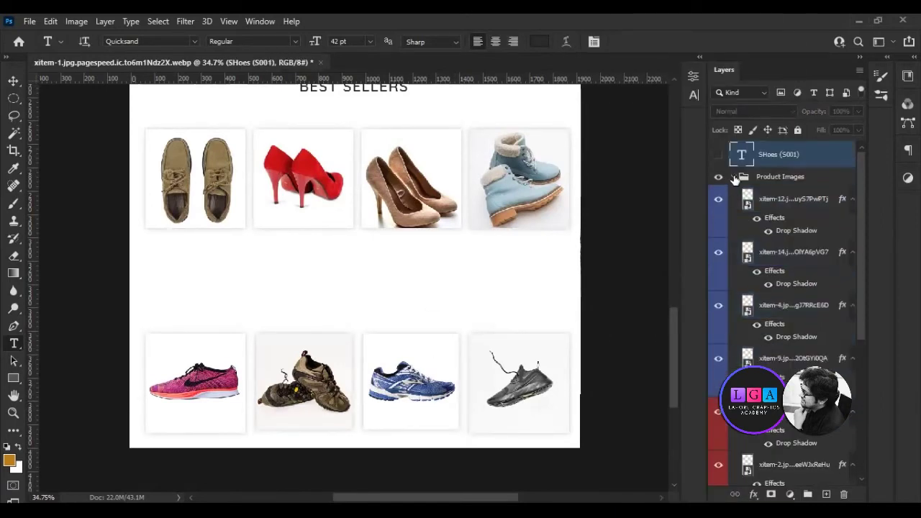
click(733, 177)
click(719, 154)
- Add a PKR 1,999/- price line below the caption in light blue
scroll(205, 203, up, 2)
click(180, 275)
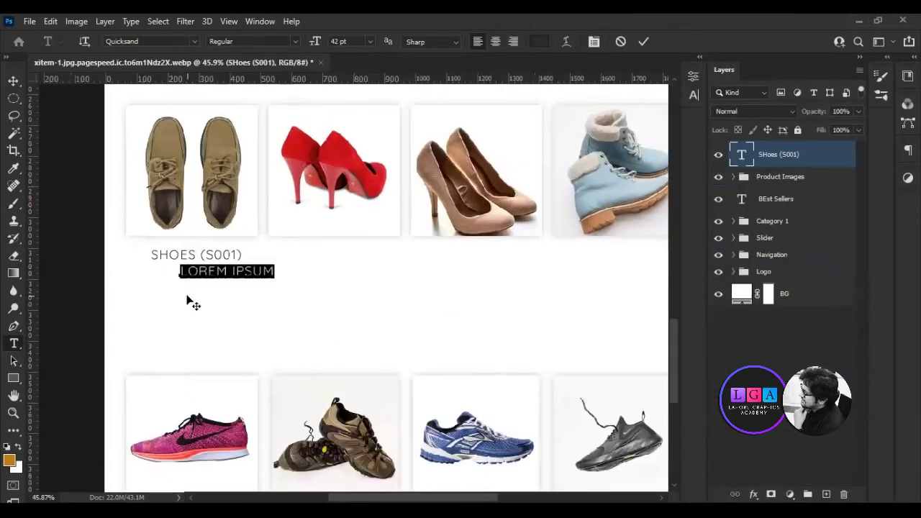
text(PKR 1,999/-)
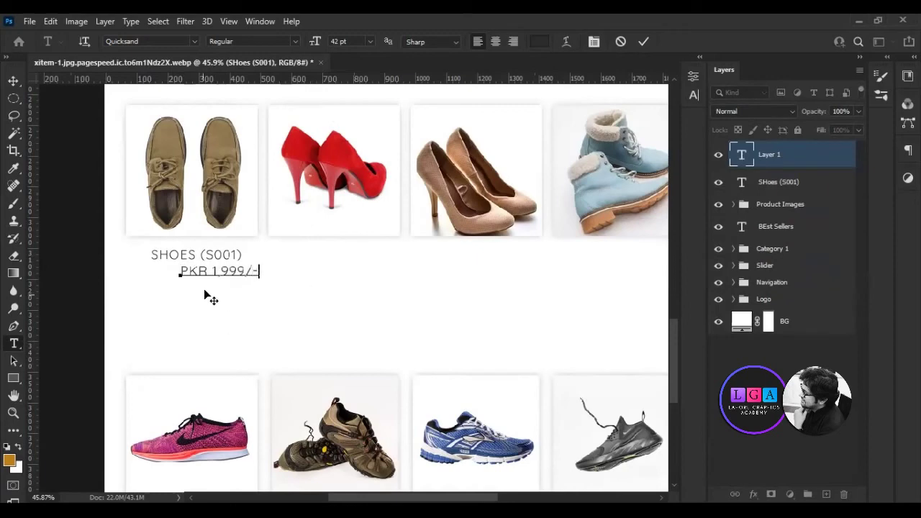
key(ctrl+a)
drag(678, 342, 579, 110)
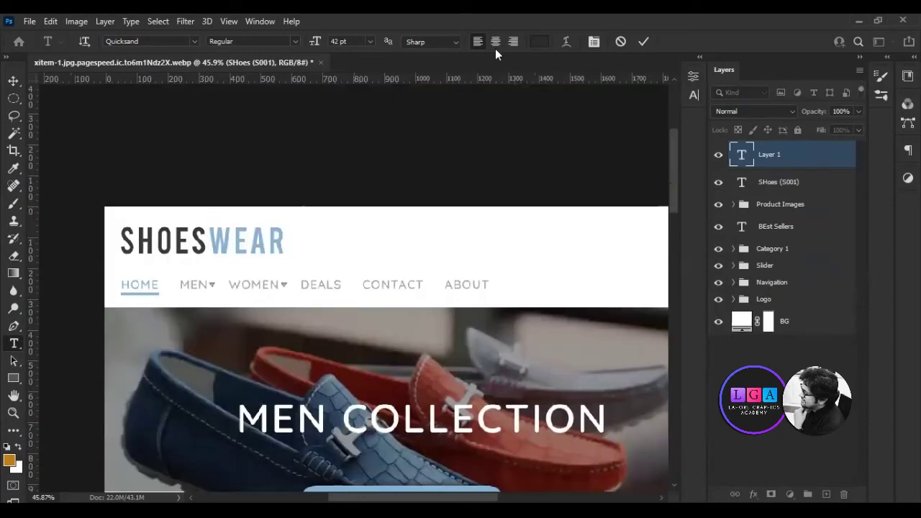
click(539, 41)
click(627, 195)
click(866, 158)
drag(674, 165, 674, 324)
click(339, 408)
- Make the price Bold and centre it under the caption
scroll(335, 327, down, 2)
triple_click(242, 399)
click(252, 41)
click(230, 79)
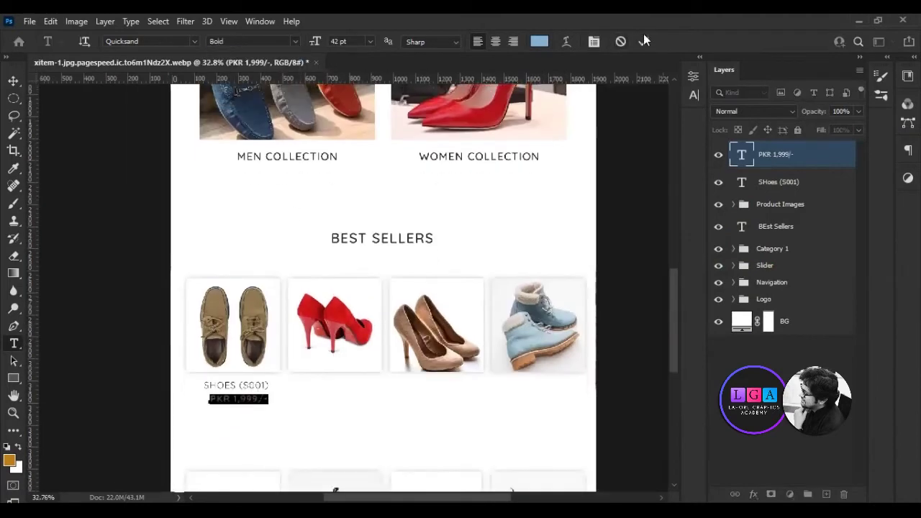
click(643, 41)
ctrl+click(779, 181)
key(v)
click(308, 41)
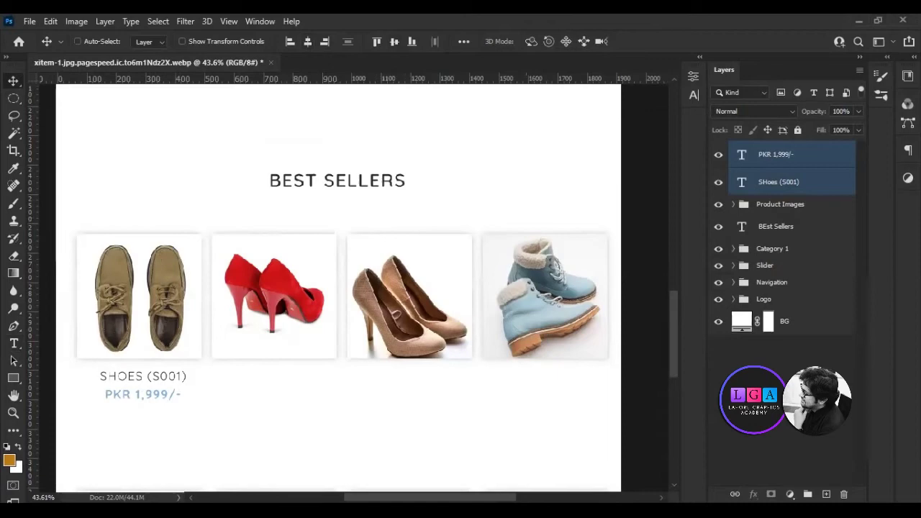
- Make the SHOES caption SemiBold and shift caption and price slightly left
scroll(312, 288, down, 2)
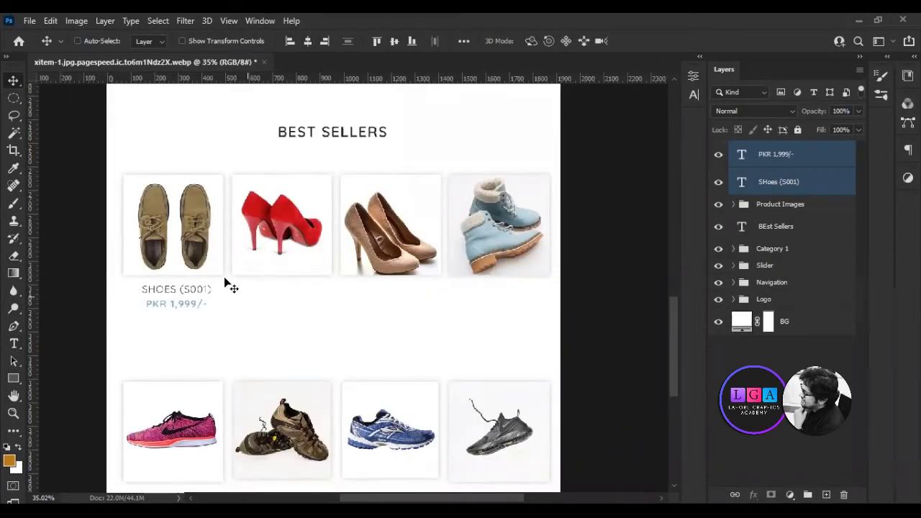
scroll(255, 298, up, 2)
click(761, 187)
key(t)
click(293, 42)
click(246, 85)
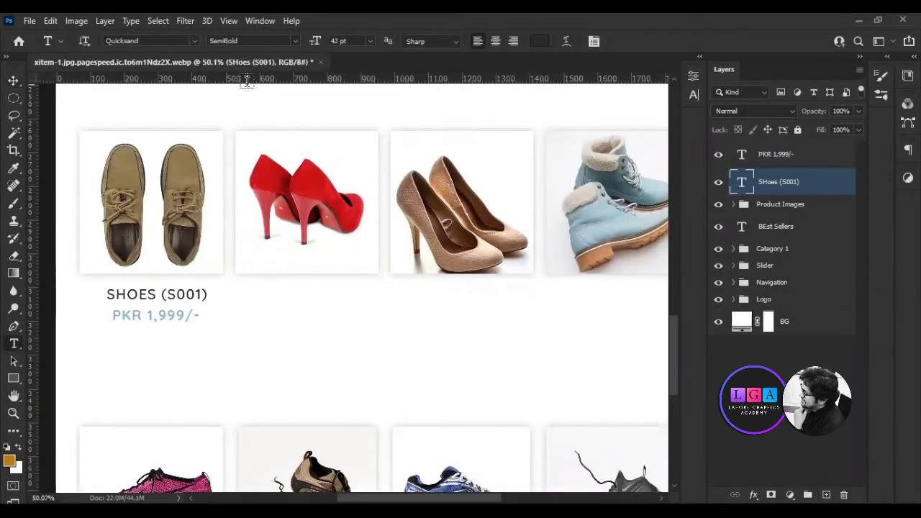
shift+click(776, 154)
key(v)
drag(179, 319, 157, 315)
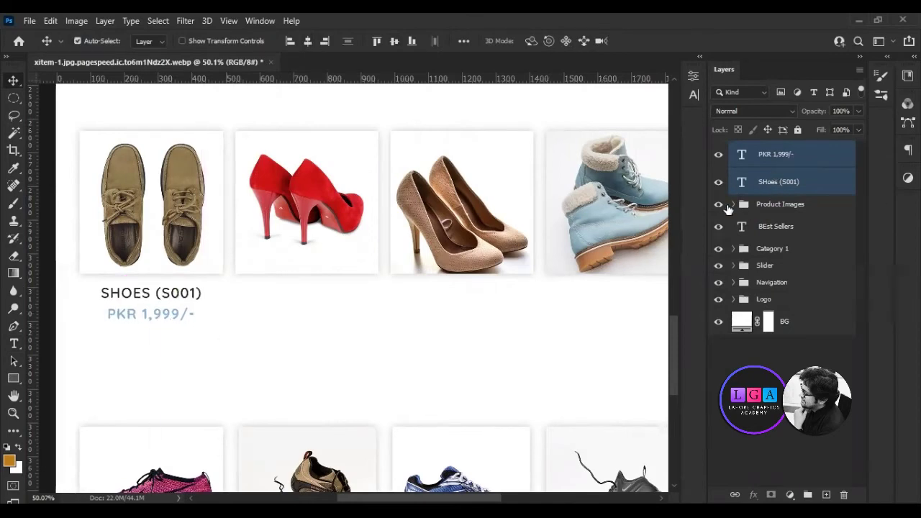
- Group the caption and price as 'Proce 1' and duplicate the group three times
key(ctrl+g)
text(Proce 1)
key(Return)
key(ctrl+j)
key(ctrl+j)
key(ctrl+j)
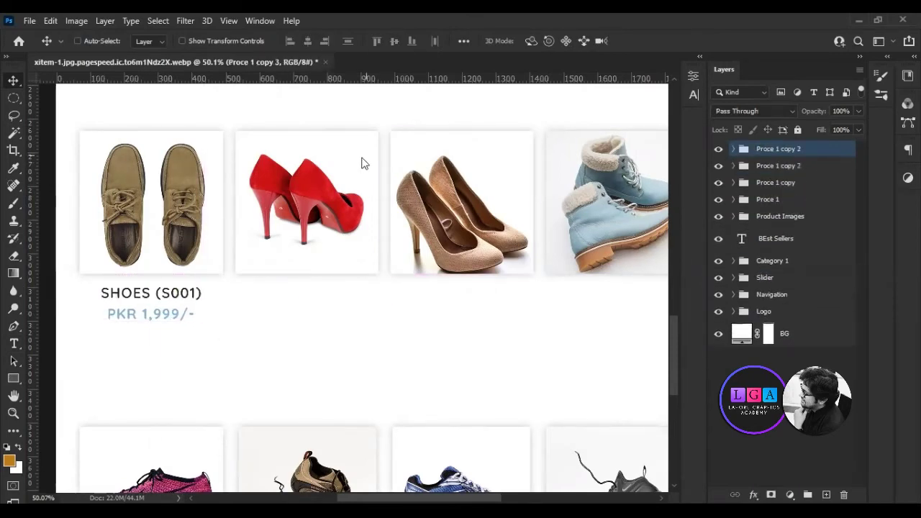
scroll(364, 160, down, 1)
scroll(192, 292, down, 1)
- Group the four caption copies into a folder named pRICE tOP and duplicate it
shift+click(768, 199)
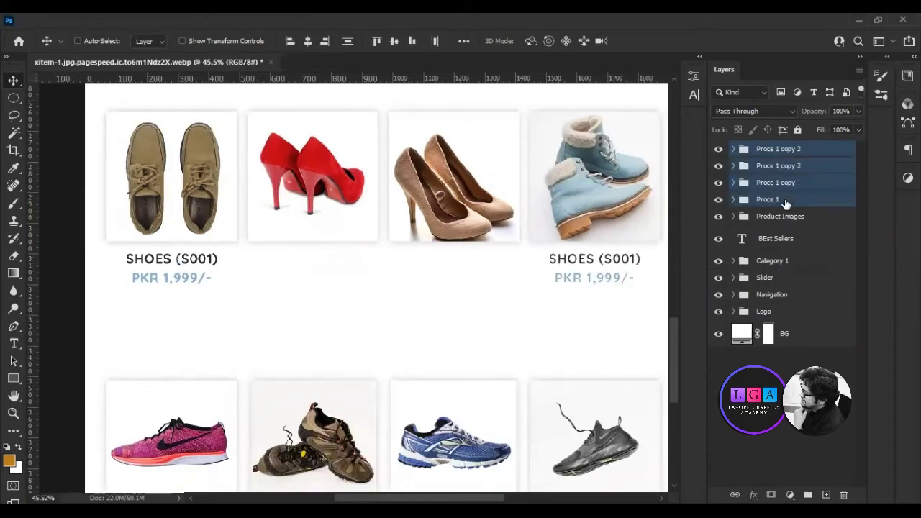
click(434, 41)
key(ctrl+g)
double_click(763, 148)
text(pRICE tOP)
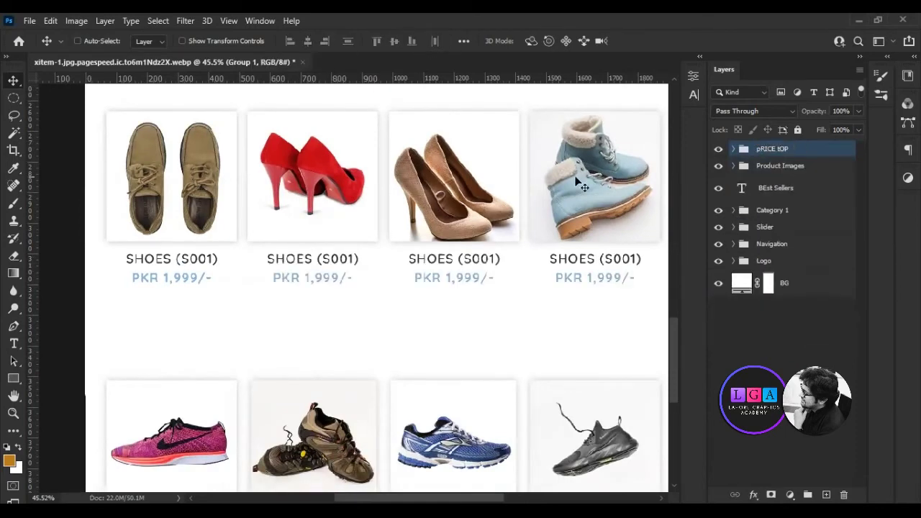
key(Return)
key(ctrl+j)
- Move the second shoe row up and place the copied captions beneath it
scroll(537, 321, down, 3)
click(734, 182)
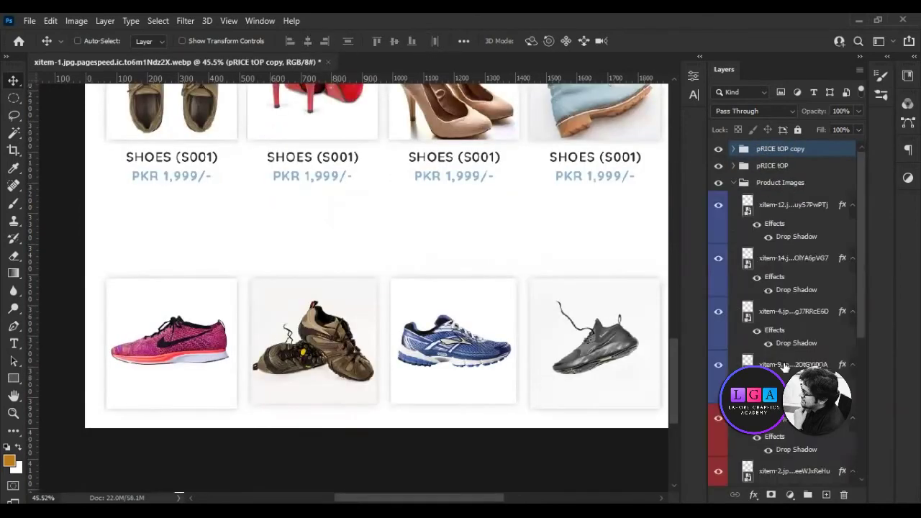
click(792, 204)
drag(481, 322, 484, 260)
click(781, 150)
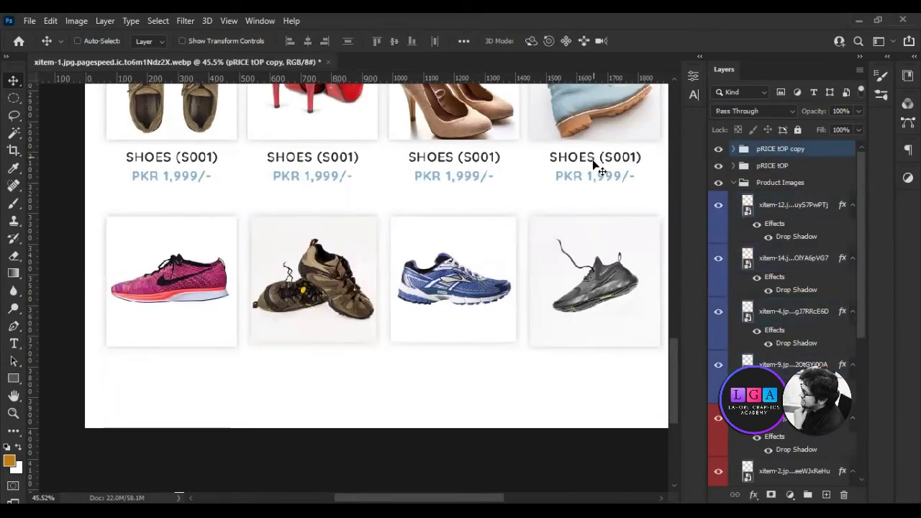
drag(453, 165, 452, 372)
click(733, 182)
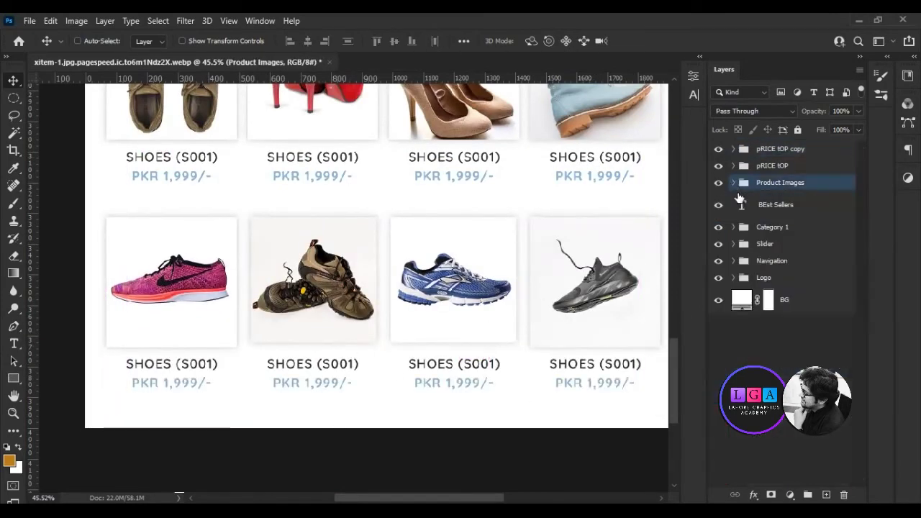
- Centre the best-seller layers horizontally, collapse the Slider group, and fit the page on screen
shift+click(781, 149)
click(733, 244)
scroll(784, 288, down, 2)
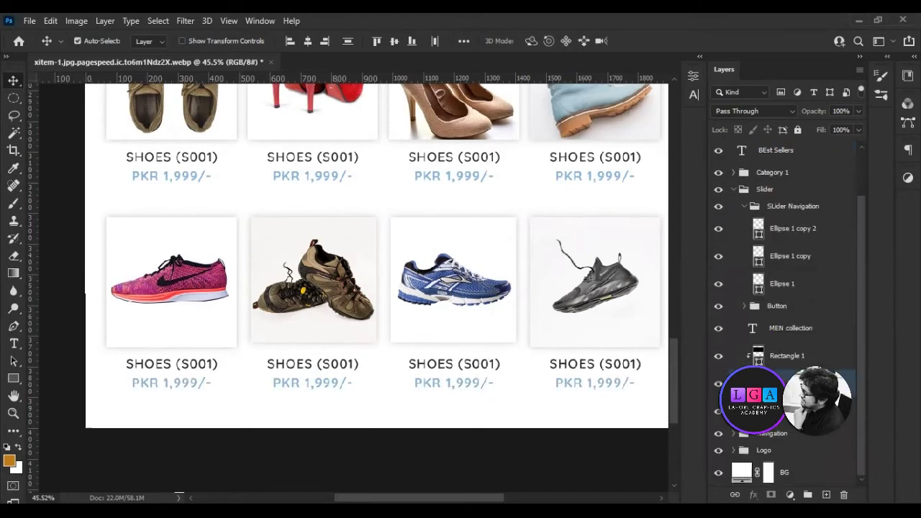
click(308, 41)
click(733, 189)
click(785, 360)
key(ctrl+0)
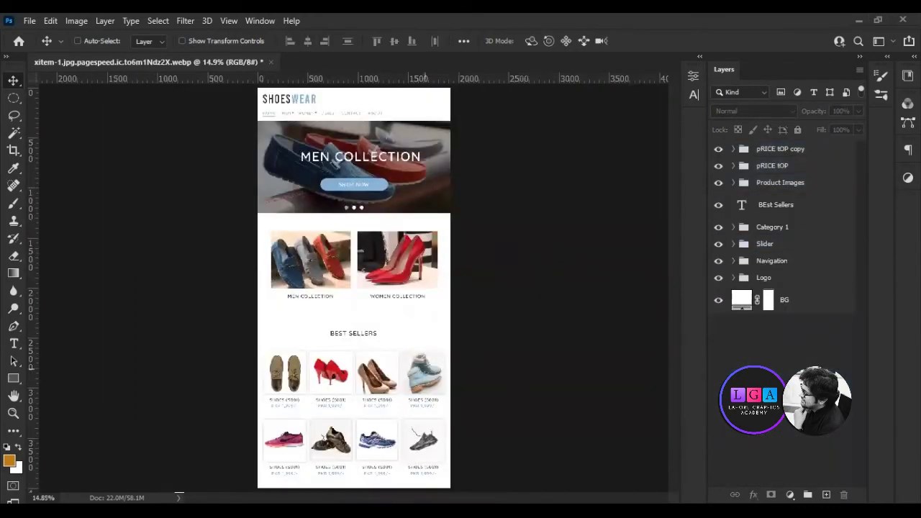
- Extend the canvas height to 5000 px
scroll(389, 474, up, 3)
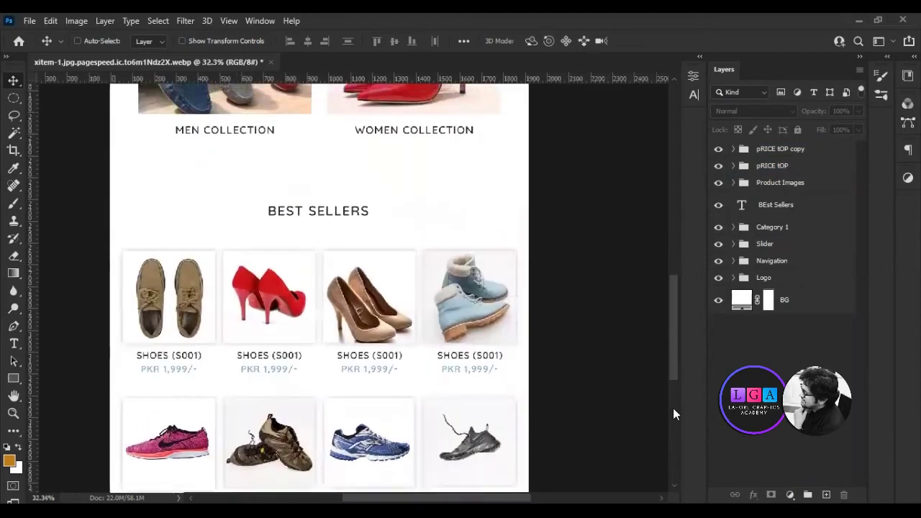
scroll(253, 313, up, 2)
scroll(254, 310, down, 1)
key(ctrl+alt+c)
double_click(627, 205)
text(5000)
key(Return)
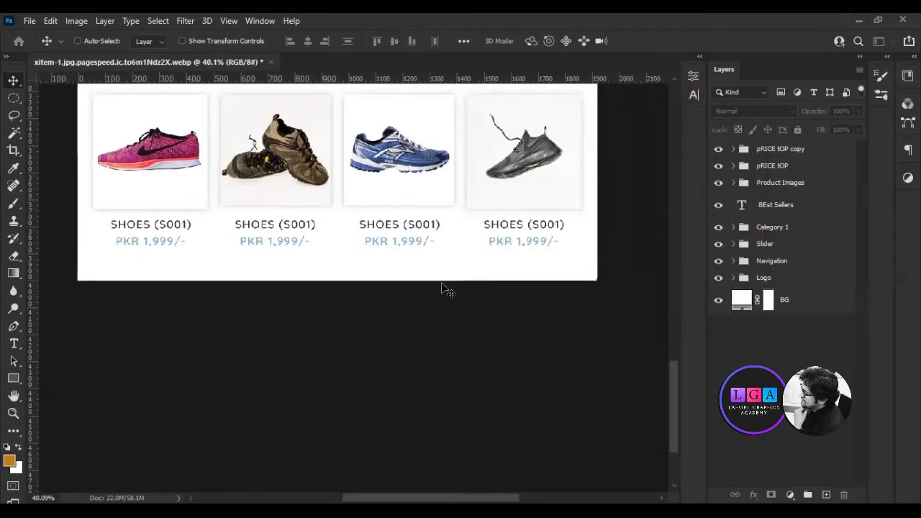
- Start a heading below the product grid, then delete the unfinished text
scroll(422, 324, down, 1)
scroll(377, 371, down, 1)
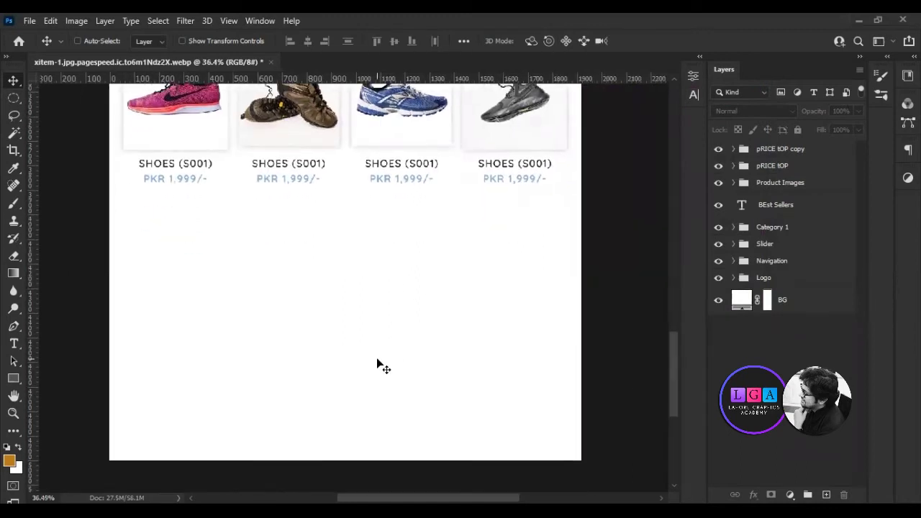
key(t)
click(289, 308)
text(TRUSTED PARTNER)
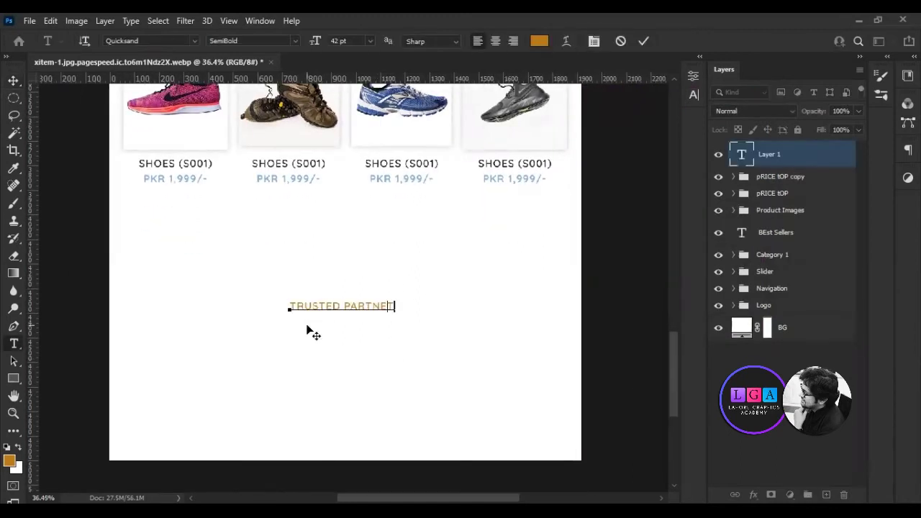
text(S)
key(ctrl+a)
key(Delete)
- Group the four best-seller layers and name the group pRODUCTS
shift+click(776, 209)
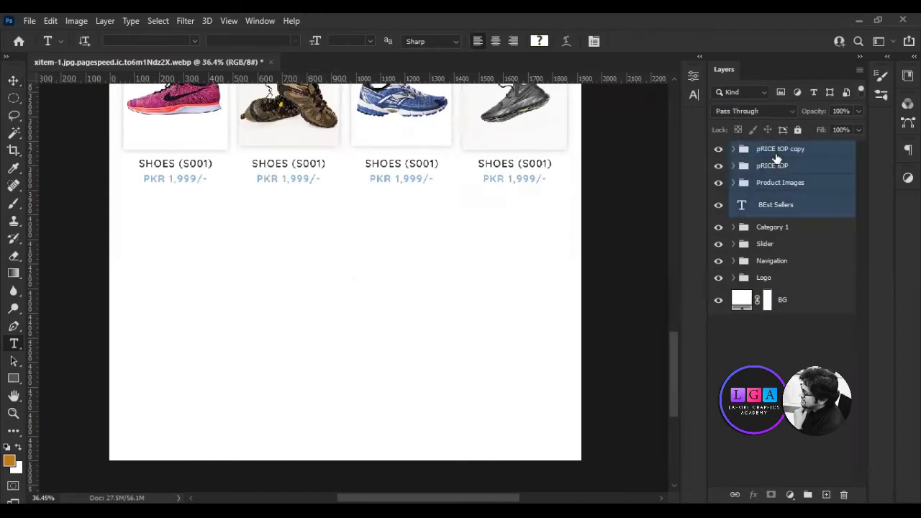
key(ctrl+g)
double_click(769, 148)
text(pRODUCTS)
key(Return)
- Duplicate the BEst Sellers title layer and move the copy out of the pRODUCTS group
click(734, 148)
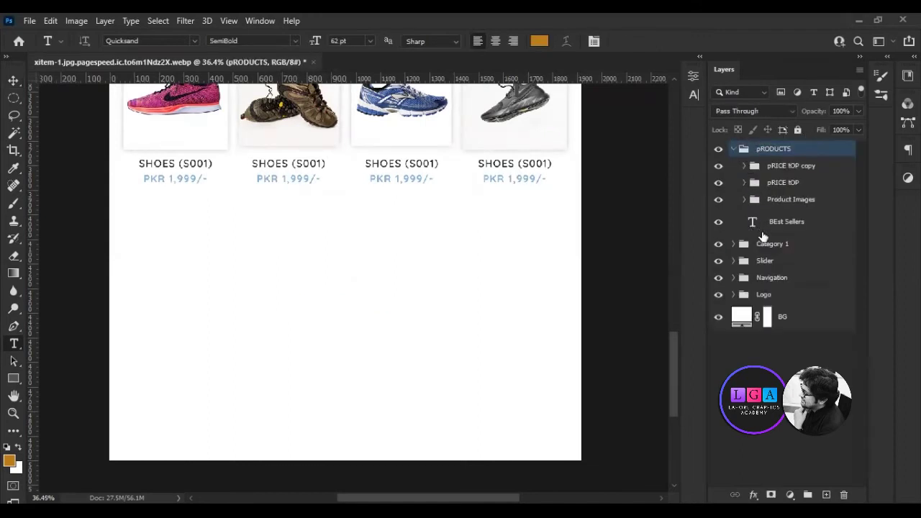
click(787, 221)
scroll(684, 319, up, 3)
key(ctrl+j)
key(v)
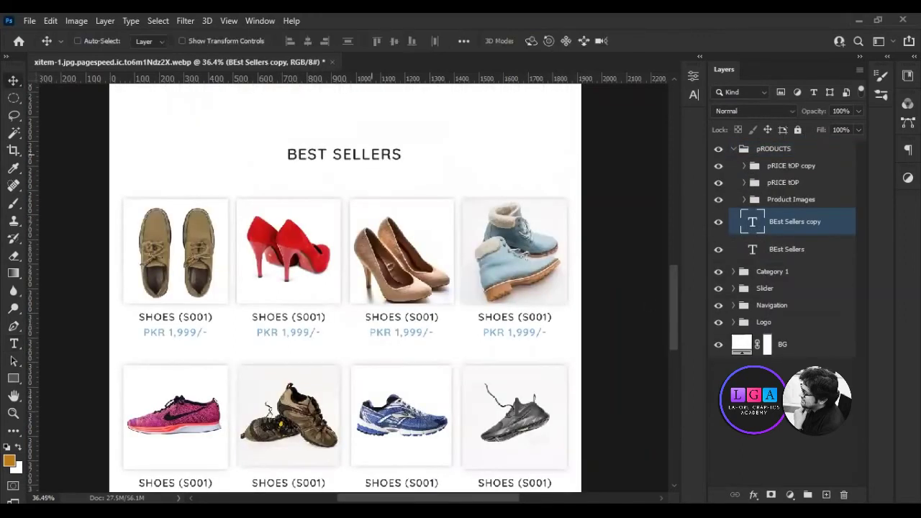
scroll(346, 288, down, 1)
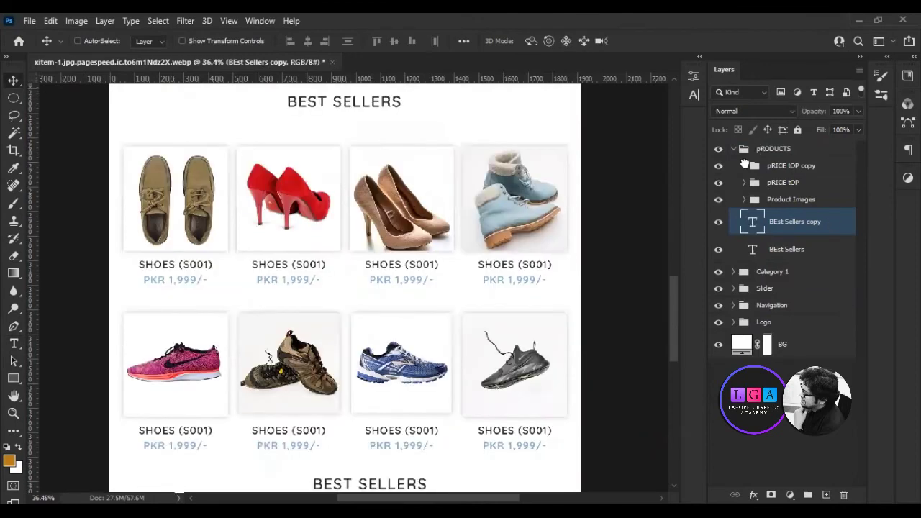
drag(753, 222, 753, 144)
click(733, 177)
- Position the copied title below the product grid, centred horizontally
scroll(432, 324, down, 1)
scroll(90, 365, down, 1)
drag(345, 364, 346, 365)
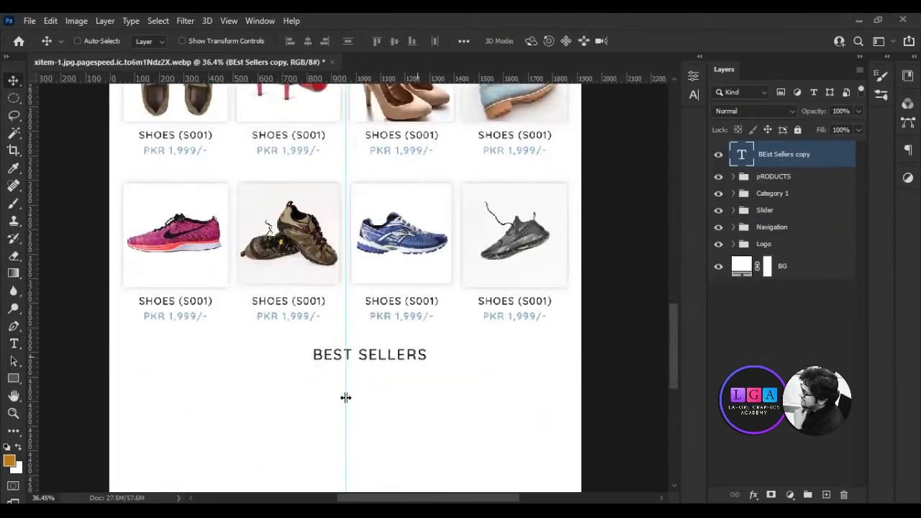
drag(346, 398, 316, 398)
key(ctrl+semicolon)
scroll(679, 371, down, 3)
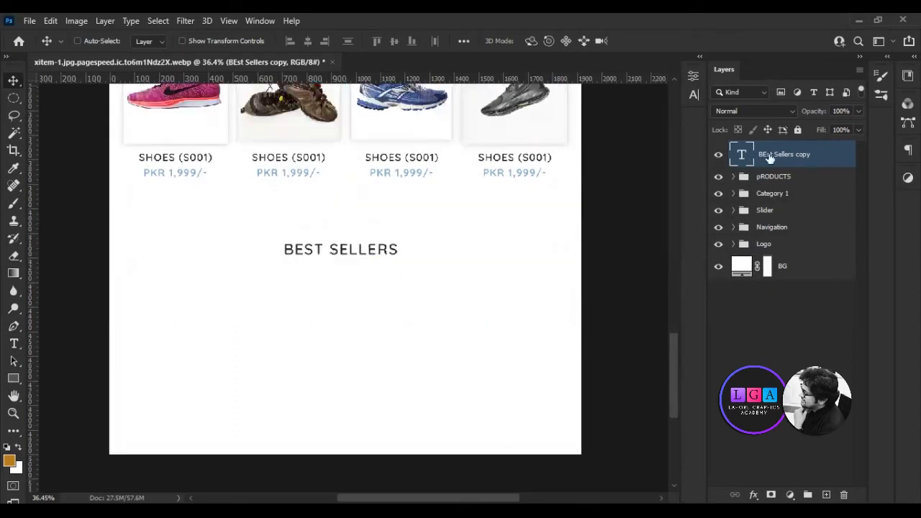
- Retype the copied title as TRUSTED PARTNERS and centre it on the page
double_click(415, 216)
text(TRUSTED PARTNETS)
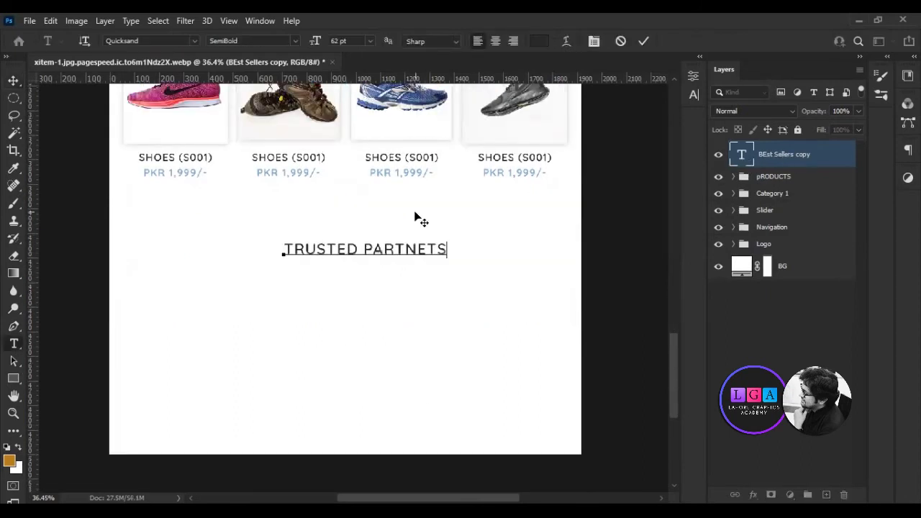
key(BackSpace)
key(BackSpace)
text(RS)
key(ctrl+Return)
key(v)
click(733, 210)
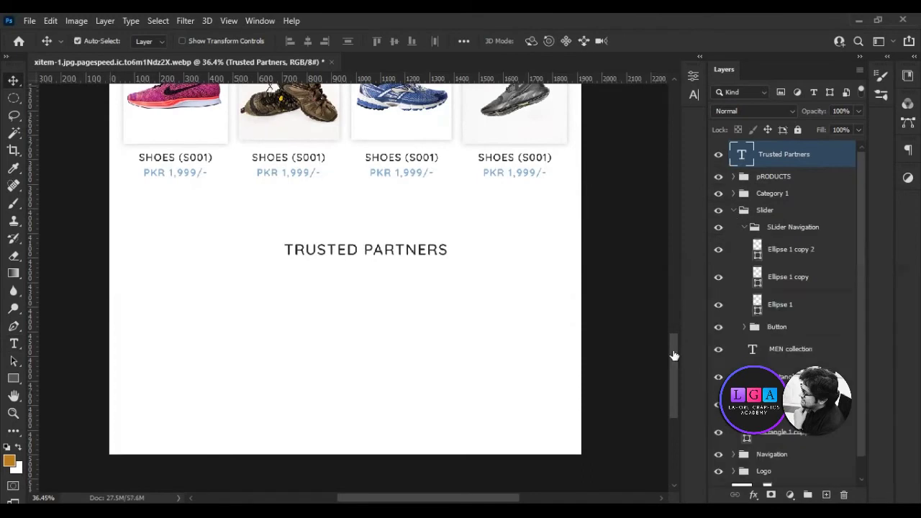
click(308, 40)
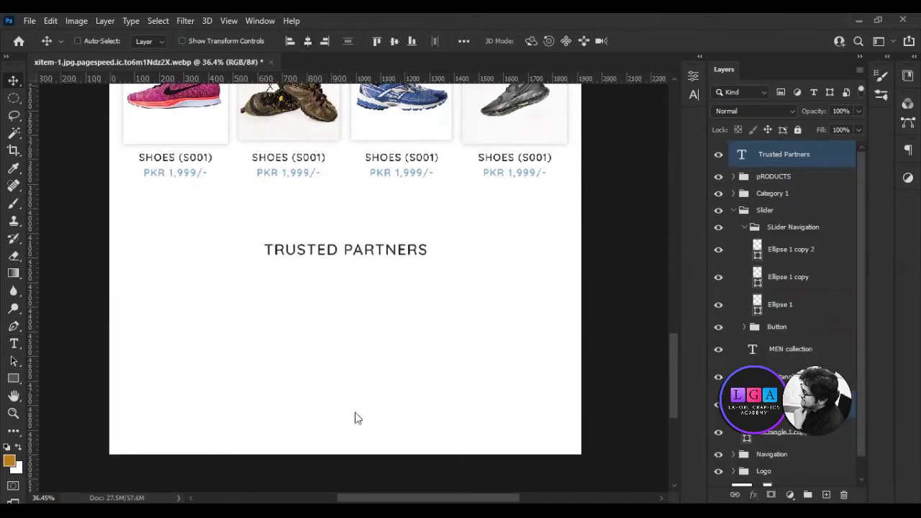
- Place the PUMA, MERRELL, GUCCI, NIKE and adidas logos evenly spaced, grouped as Brands
click(645, 41)
click(645, 42)
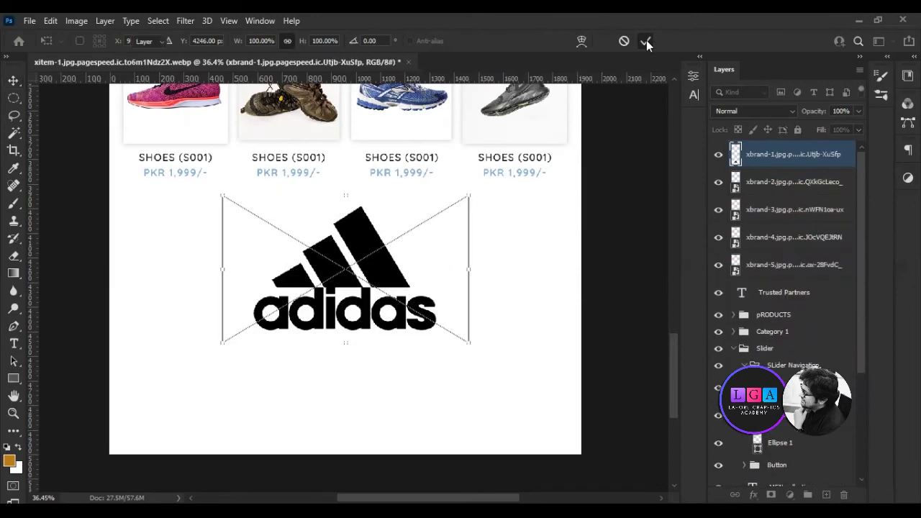
click(645, 41)
key(ctrl+t)
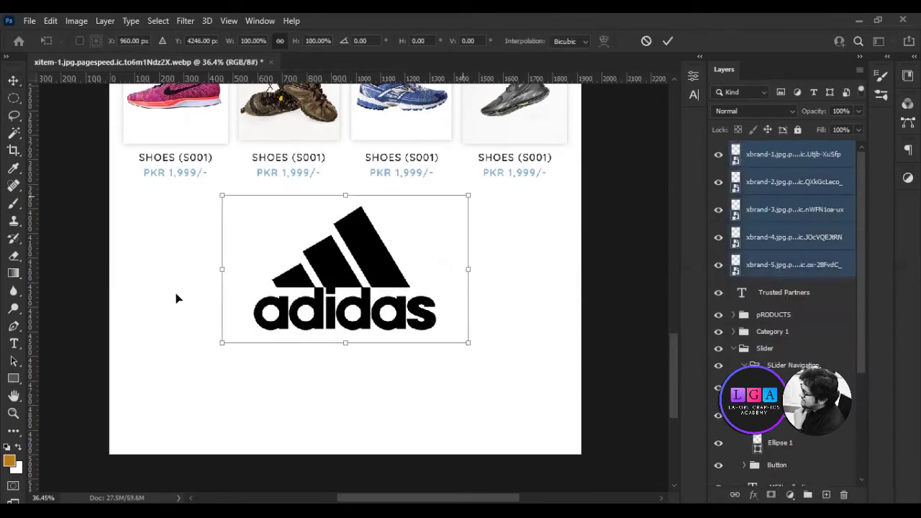
key(Escape)
click(763, 154)
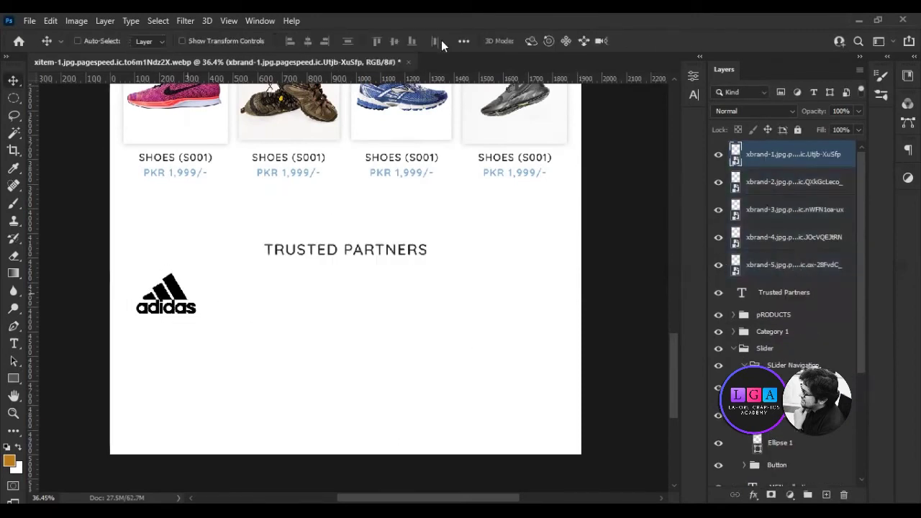
key(ctrl+z)
key(ctrl+g)
text(Brands)
key(Return)
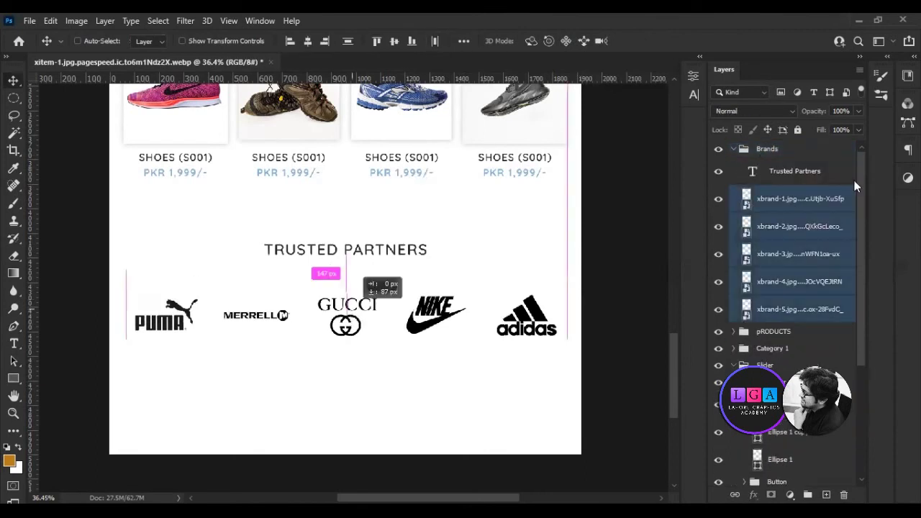
- Colour the word PARTNERS light blue and draw a bar across the page bottom
double_click(409, 268)
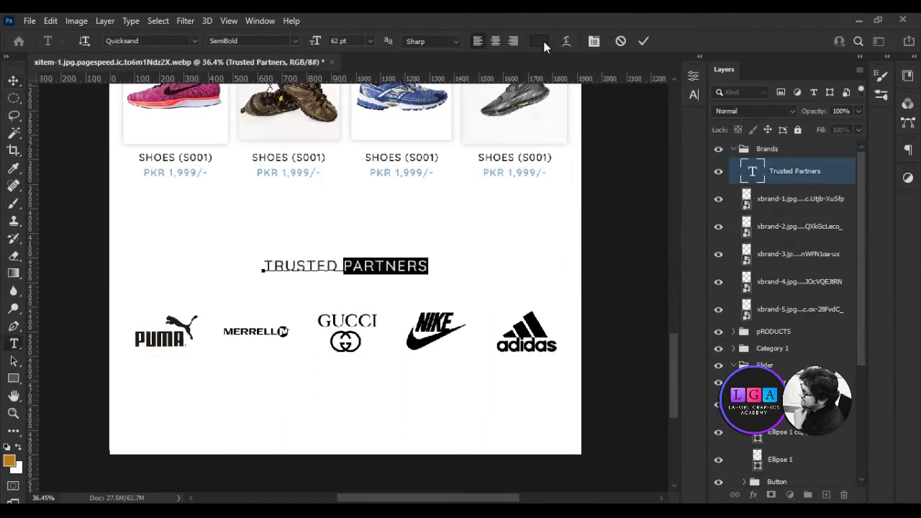
click(646, 40)
scroll(447, 237, down, 2)
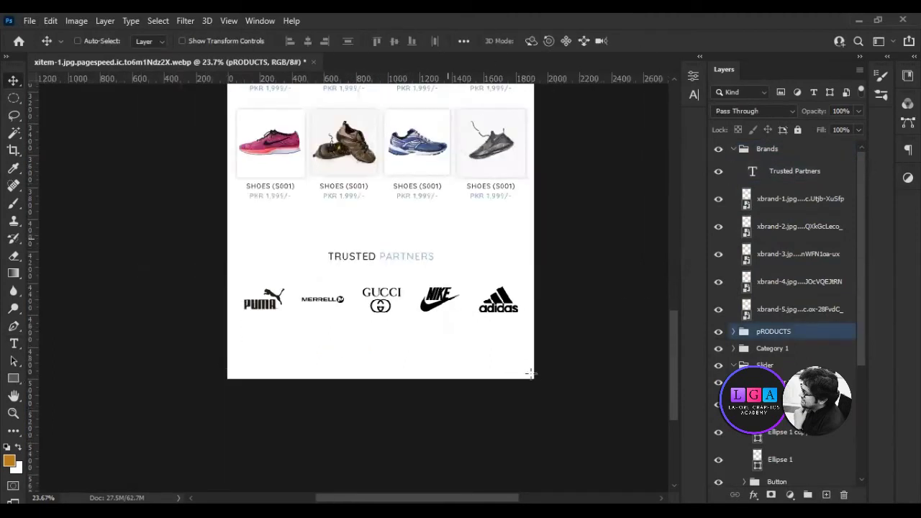
drag(228, 365, 533, 382)
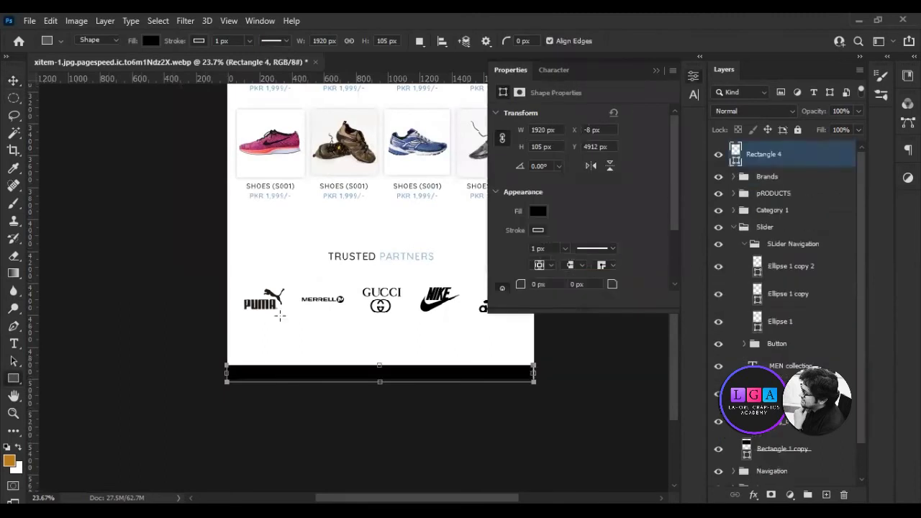
- Add white ALL RIGHTS RESERVED. SHOESWEAR text inside the footer bar
scroll(419, 395, up, 1)
scroll(418, 395, up, 2)
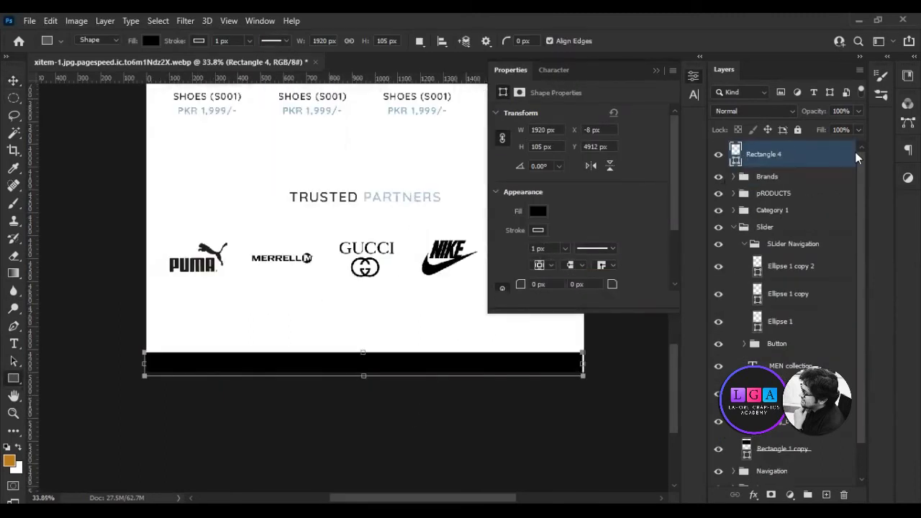
text(tALL RIG)
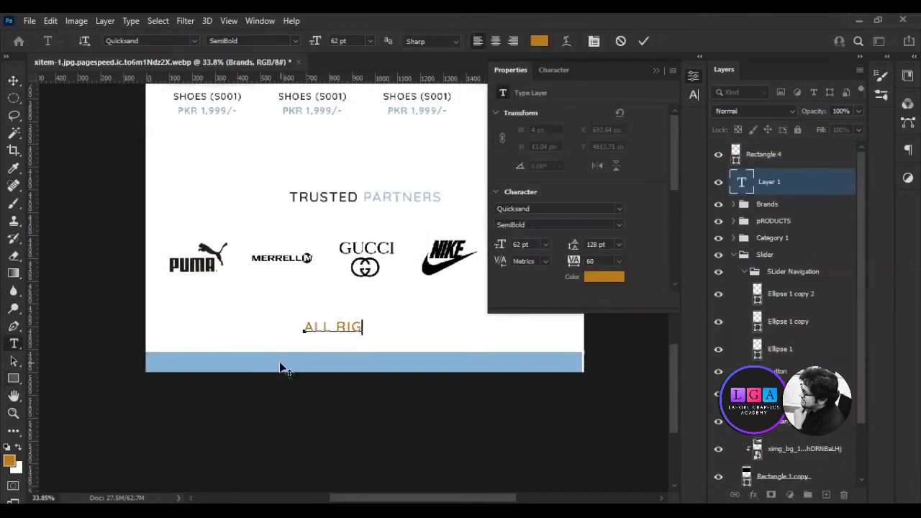
text(HTS RESERESWEAR)
key(ctrl+a)
click(539, 41)
click(566, 161)
click(869, 160)
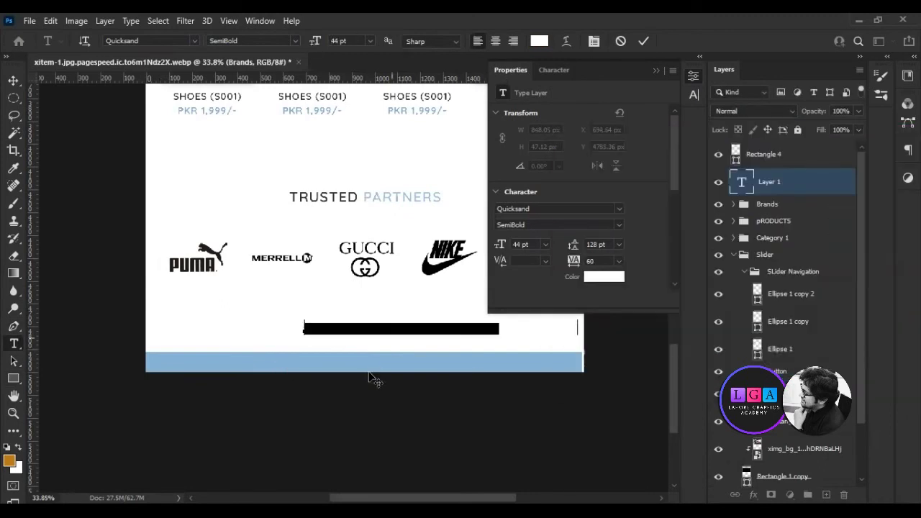
drag(371, 378, 371, 412)
click(644, 41)
- Centre the footer text within the blue bar and fit the whole page in view
click(795, 183)
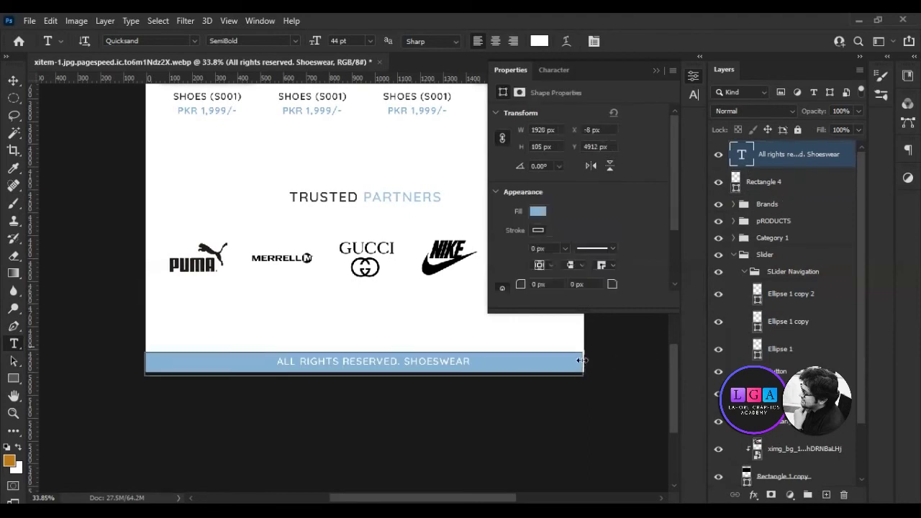
key(ctrl+t)
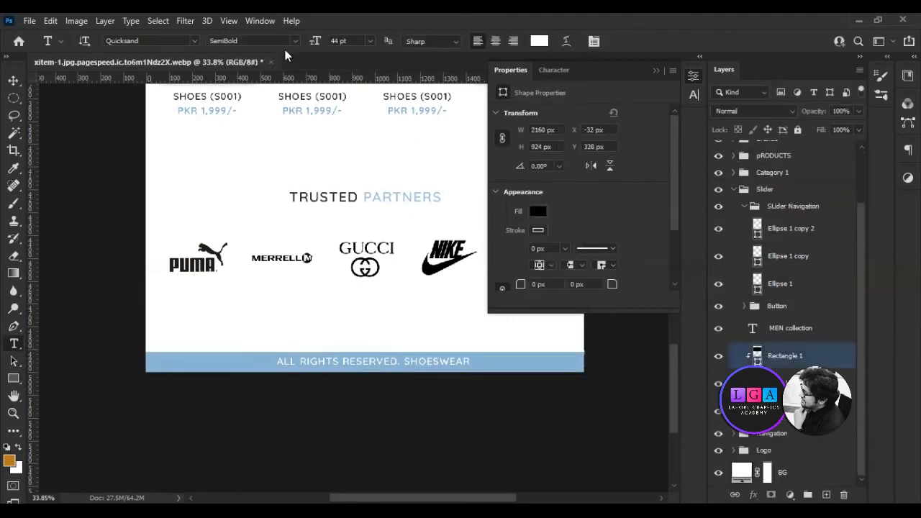
key(v)
key(shift+Right)
key(shift+Right)
key(shift+Right)
key(Right)
key(Right)
scroll(779, 217, down, 3)
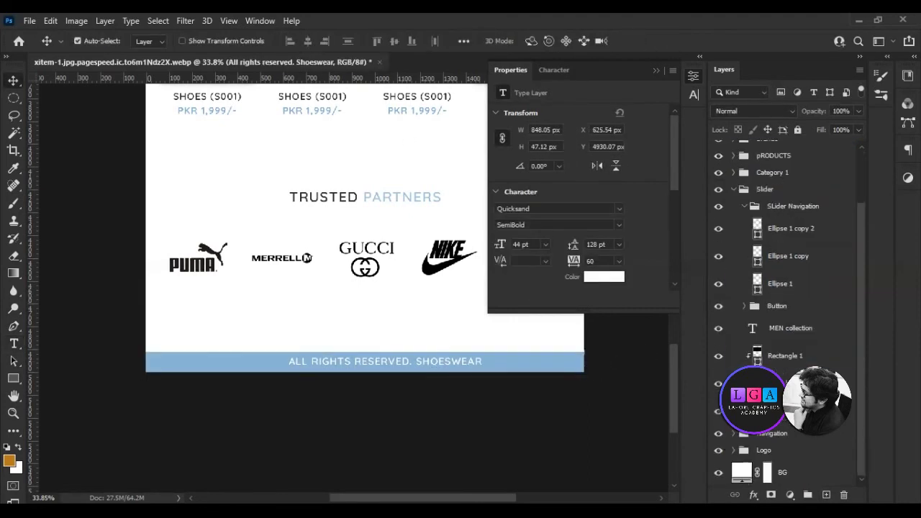
click(656, 70)
key(ctrl+0)
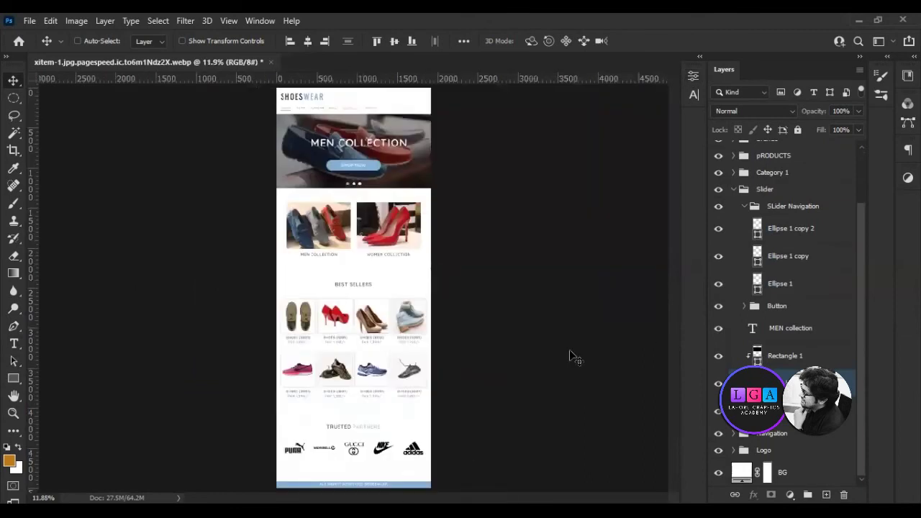
- Collapse Slider and nudge the Brands, pRODUCTS and Category 1 groups down with Shift+Down
click(733, 190)
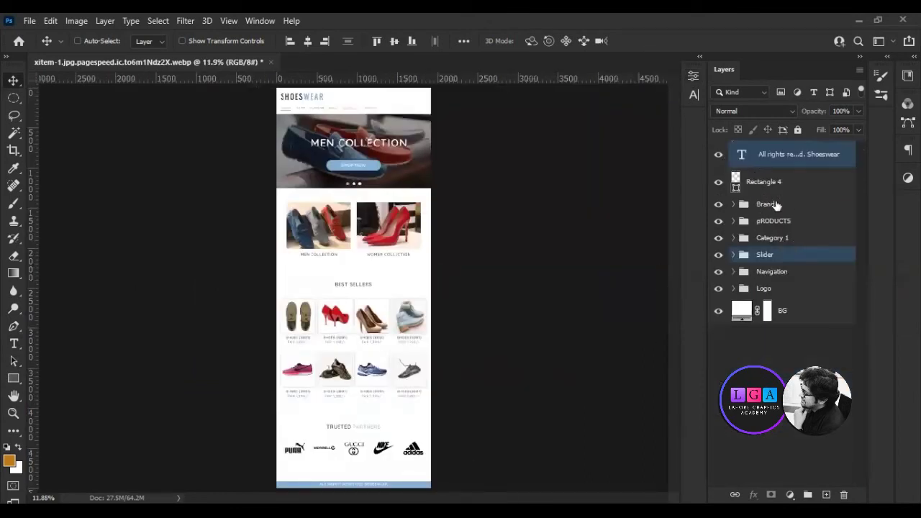
click(756, 208)
key(shift+Down)
key(shift+Down)
key(shift+Down)
click(760, 221)
key(shift+Down)
key(shift+Down)
key(shift+Down)
key(shift+Down)
key(shift+Down)
key(shift+Down)
click(776, 239)
key(shift+Down)
key(shift+Down)
key(shift+Down)
key(shift+Down)
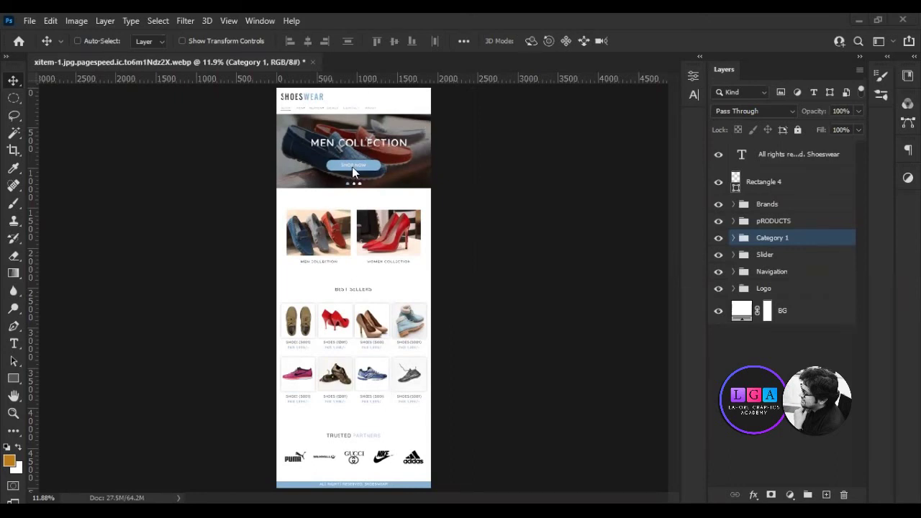
scroll(352, 166, up, 2)
scroll(352, 162, up, 2)
scroll(374, 186, up, 3)
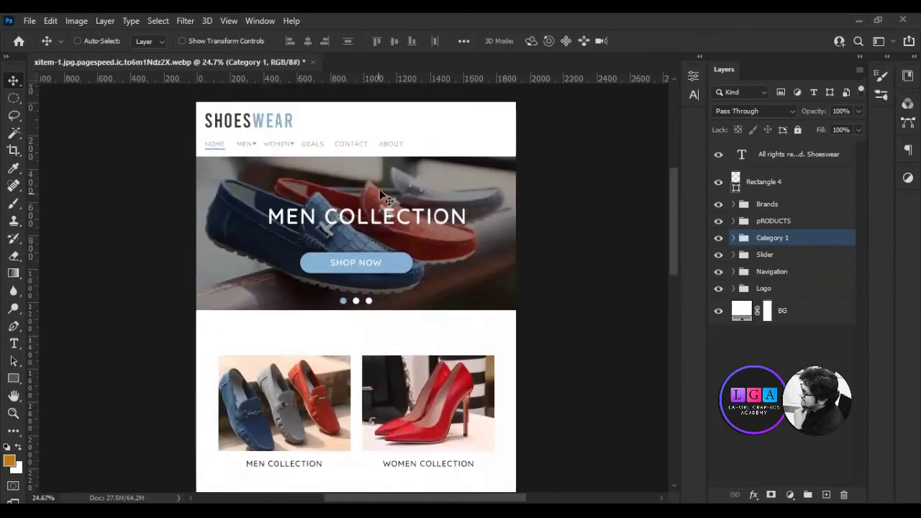